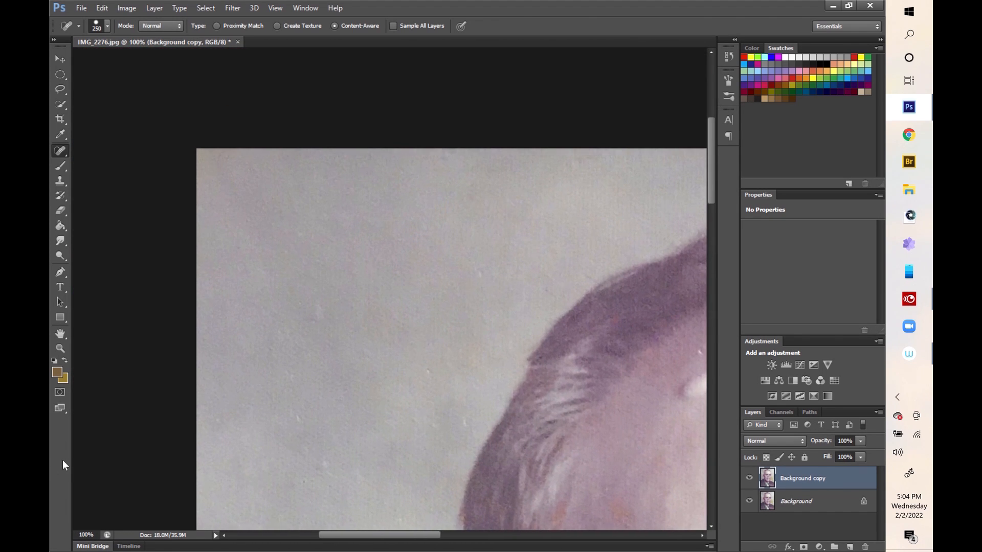
# - Remove specks from the background at the photo's upper-left corner with the content-aware Spot Healing Brush
pyautogui.hotkey('ctrl', '+')
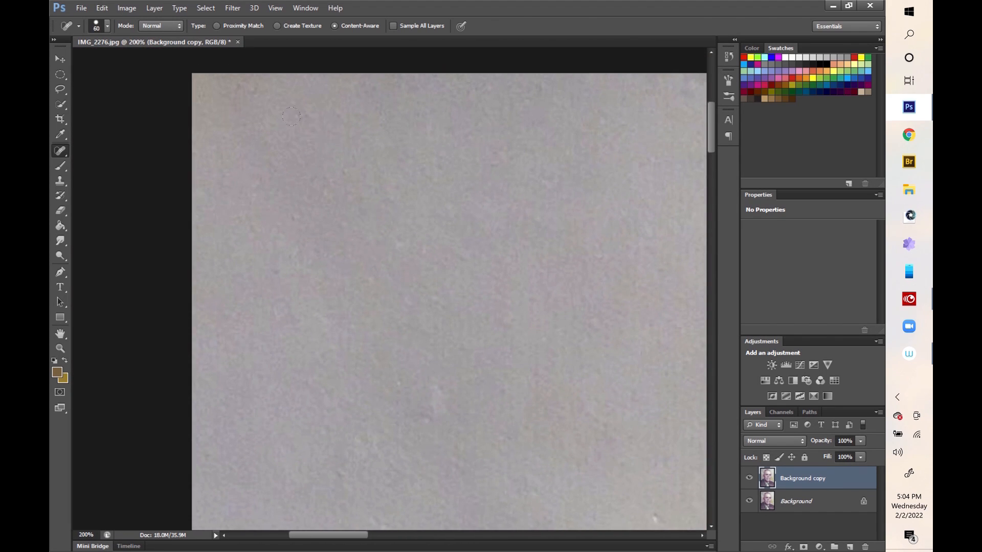
pyautogui.moveTo(435, 386); pyautogui.dragTo(440, 409)
pyautogui.moveTo(680, 358); pyautogui.dragTo(393, 388)
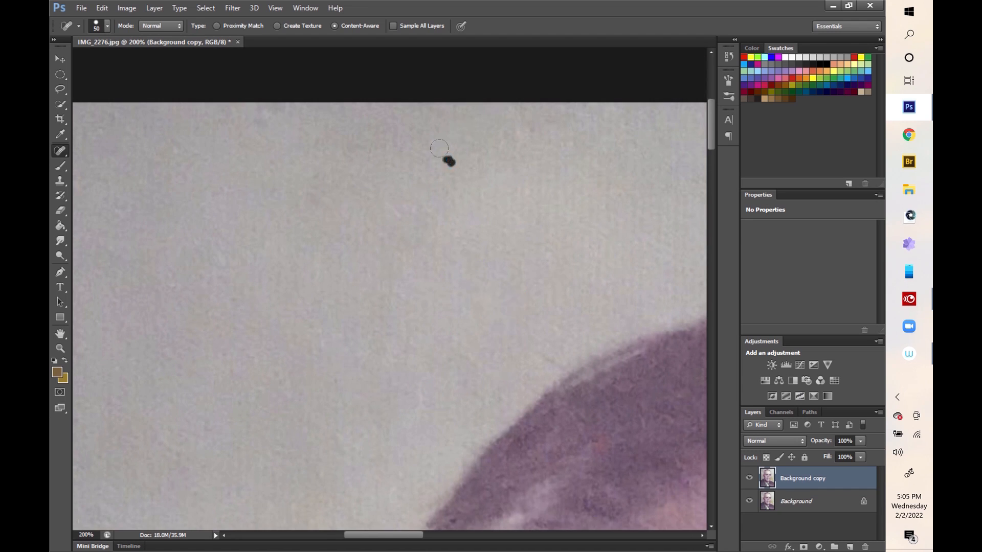
pyautogui.moveTo(438, 149); pyautogui.dragTo(582, 23)
pyautogui.moveTo(358, 491); pyautogui.dragTo(202, 243)
pyautogui.moveTo(632, 244); pyautogui.dragTo(538, 258)
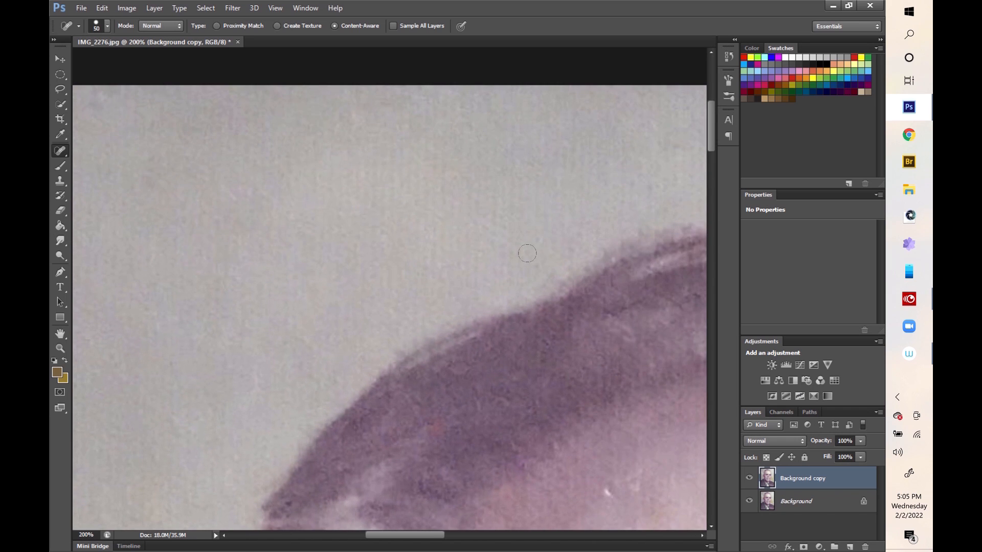
# - Spot-heal the specks in the background above the hair, along the photo's top edge, with a 50 px brush
pyautogui.moveTo(583, 236); pyautogui.dragTo(365, 189)
pyautogui.moveTo(655, 177); pyautogui.dragTo(439, 267)
pyautogui.moveTo(636, 201); pyautogui.dragTo(430, 218)
pyautogui.moveTo(594, 261); pyautogui.dragTo(401, 229)
pyautogui.moveTo(489, 113); pyautogui.dragTo(501, 115)
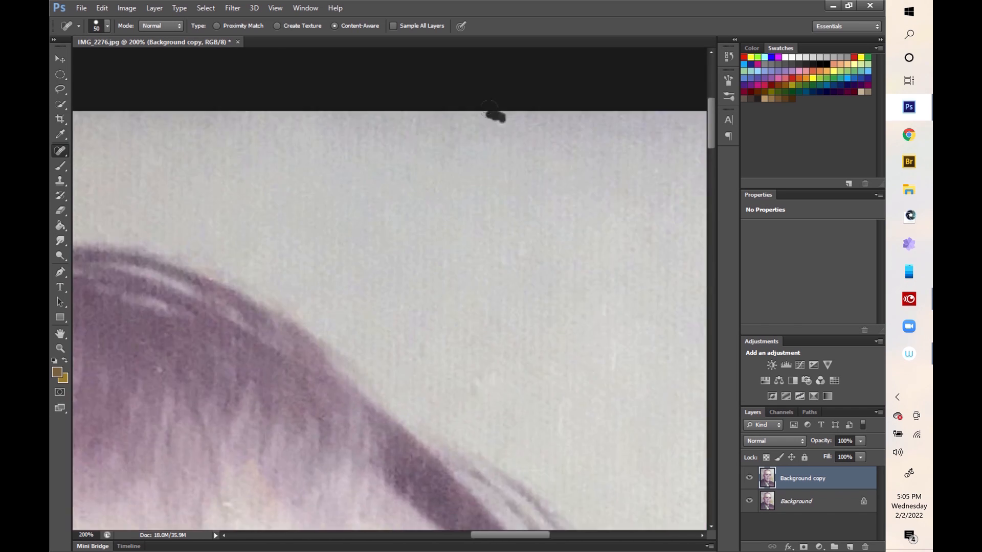
pyautogui.moveTo(474, 203); pyautogui.dragTo(423, 257)
pyautogui.moveTo(366, 247); pyautogui.dragTo(365, 255)
# - Spot-heal the white specks and scratches in the background to the right of the man's hair
pyautogui.moveTo(703, 311); pyautogui.dragTo(511, 256)
pyautogui.moveTo(224, 380); pyautogui.dragTo(223, 387)
pyautogui.moveTo(340, 303); pyautogui.dragTo(351, 315)
pyautogui.moveTo(461, 360); pyautogui.dragTo(245, 337)
pyautogui.moveTo(420, 357)
pyautogui.mouseDown()
pyautogui.moveTo(267, 335)
pyautogui.moveTo(265, 360)
pyautogui.mouseUp()
pyautogui.moveTo(596, 172); pyautogui.dragTo(608, 185)
pyautogui.click(498, 405)
pyautogui.moveTo(551, 406)
pyautogui.mouseDown()
pyautogui.moveTo(578, 253)
pyautogui.moveTo(688, 169)
pyautogui.mouseUp()
pyautogui.moveTo(373, 240); pyautogui.dragTo(367, 247)
pyautogui.moveTo(588, 368); pyautogui.dragTo(402, 233)
pyautogui.moveTo(568, 258); pyautogui.dragTo(654, 267)
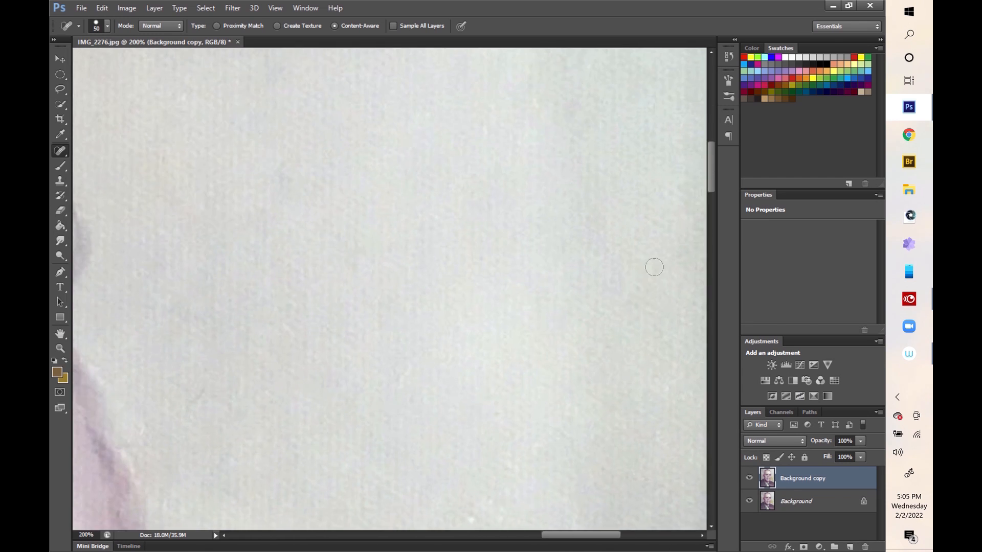
# - Heal the remaining small specks across the background, working from the right of the head back to the photo's left edge
pyautogui.moveTo(255, 255); pyautogui.dragTo(465, 311)
pyautogui.moveTo(497, 213); pyautogui.dragTo(487, 220)
pyautogui.moveTo(317, 246); pyautogui.dragTo(660, 287)
pyautogui.moveTo(246, 231); pyautogui.dragTo(515, 250)
pyautogui.click(389, 264)
pyautogui.click(462, 366)
pyautogui.moveTo(358, 307); pyautogui.dragTo(533, 291)
pyautogui.moveTo(321, 359)
pyautogui.mouseDown()
pyautogui.moveTo(445, 352)
pyautogui.moveTo(381, 108)
pyautogui.mouseUp()
pyautogui.click(366, 301)
pyautogui.moveTo(418, 270); pyautogui.dragTo(369, 241)
pyautogui.moveTo(260, 157); pyautogui.dragTo(318, 157)
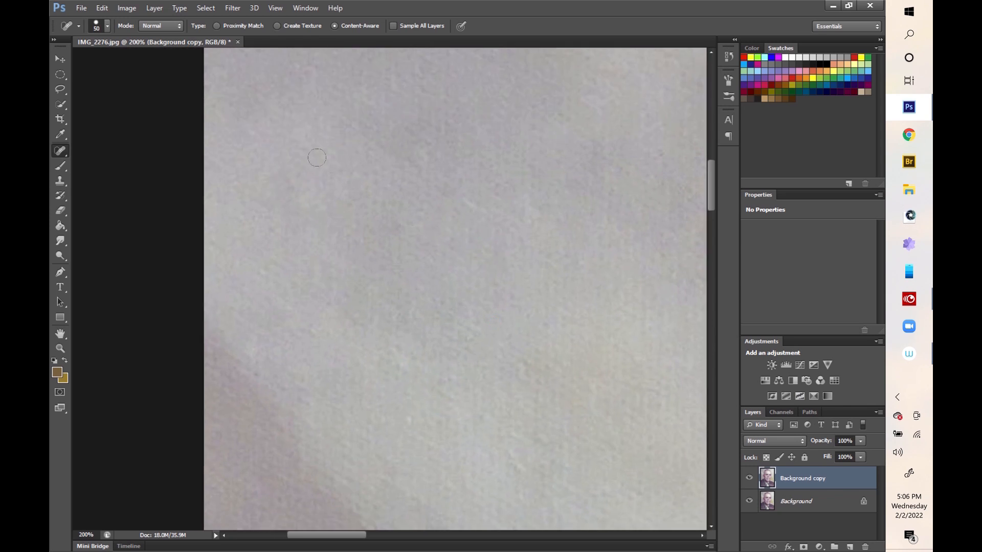
pyautogui.moveTo(273, 252); pyautogui.dragTo(259, 174)
pyautogui.click(394, 335)
pyautogui.moveTo(489, 316); pyautogui.dragTo(352, 316)
# - Patch the larger blemishes in the left background with the Patch tool, using cleaner neighbouring texture, and clear the selection
pyautogui.rightClick(61, 151)
pyautogui.click(102, 173)
pyautogui.moveTo(477, 267); pyautogui.dragTo(464, 272)
pyautogui.moveTo(476, 308); pyautogui.dragTo(453, 237)
pyautogui.moveTo(430, 285); pyautogui.dragTo(420, 284)
pyautogui.moveTo(420, 307)
pyautogui.mouseDown()
pyautogui.moveTo(337, 327)
pyautogui.moveTo(480, 253)
pyautogui.mouseUp()
pyautogui.moveTo(278, 186)
pyautogui.mouseDown()
pyautogui.moveTo(223, 166)
pyautogui.moveTo(278, 187)
pyautogui.mouseUp()
pyautogui.moveTo(216, 296); pyautogui.dragTo(197, 286)
pyautogui.moveTo(261, 309); pyautogui.dragTo(451, 309)
pyautogui.moveTo(284, 200); pyautogui.dragTo(266, 205)
pyautogui.moveTo(266, 204)
pyautogui.mouseDown()
pyautogui.moveTo(347, 206)
pyautogui.moveTo(267, 226)
pyautogui.moveTo(328, 226)
pyautogui.mouseUp()
pyautogui.hotkey('ctrl', 'd')
# - Clone light background texture at 10% opacity over the discoloured area near the photo's left edge
pyautogui.press('s')
pyautogui.keyDown('alt'); pyautogui.click(300, 197); pyautogui.keyUp('alt')
pyautogui.moveTo(256, 261); pyautogui.dragTo(229, 307)
pyautogui.moveTo(276, 348); pyautogui.dragTo(340, 402)
pyautogui.moveTo(377, 431)
pyautogui.mouseDown()
pyautogui.moveTo(437, 239)
pyautogui.moveTo(343, 250)
pyautogui.mouseUp()
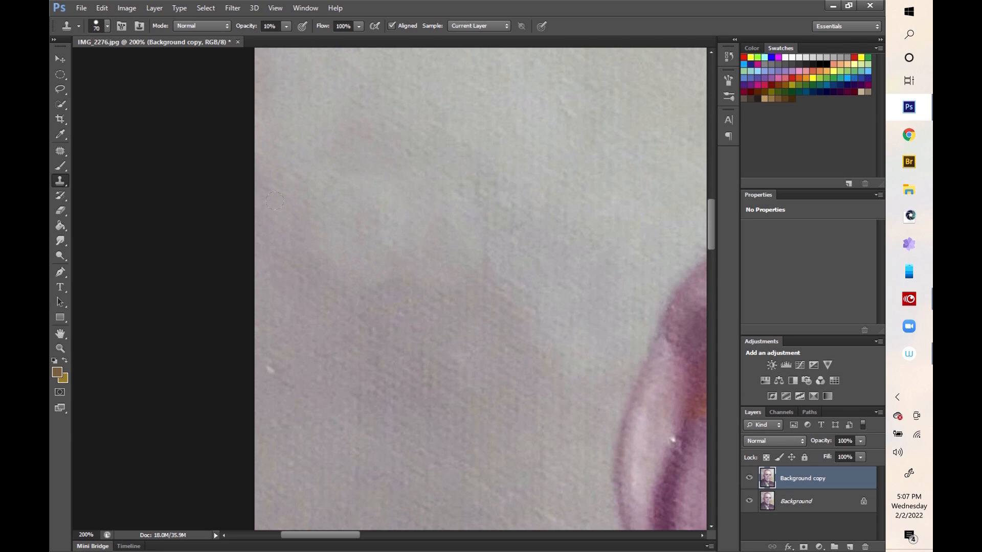
pyautogui.moveTo(275, 201); pyautogui.dragTo(307, 302)
# - Patch the dark blotch left of the ear and blend it with light background texture using the Clone Stamp at 10% opacity
pyautogui.press('j')
pyautogui.moveTo(356, 216)
pyautogui.mouseDown()
pyautogui.moveTo(356, 260)
pyautogui.moveTo(401, 266)
pyautogui.mouseUp()
pyautogui.press('s')
pyautogui.hotkey('ctrl', 'd')
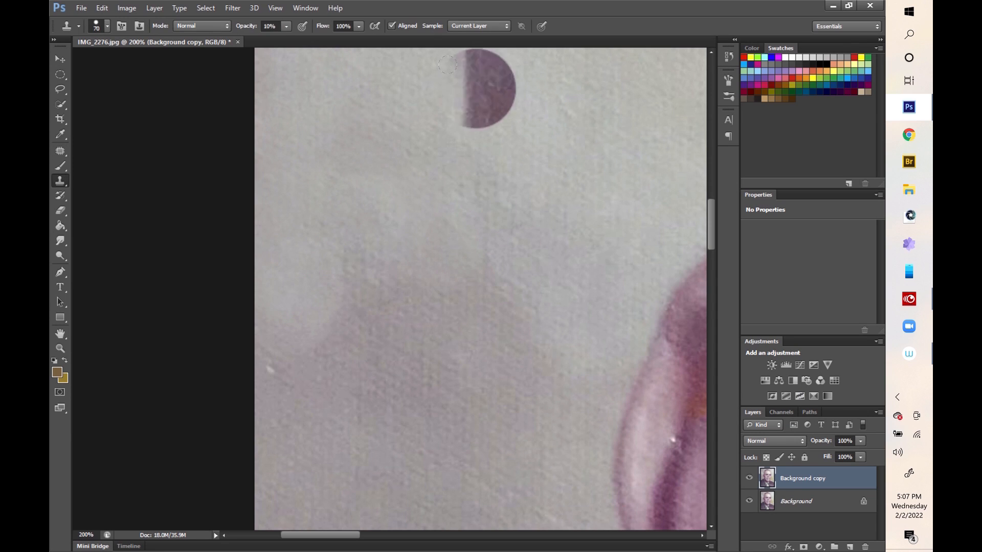
pyautogui.keyDown('alt'); pyautogui.click(447, 64); pyautogui.keyUp('alt')
pyautogui.moveTo(344, 256); pyautogui.dragTo(450, 319)
pyautogui.moveTo(361, 378); pyautogui.dragTo(480, 371)
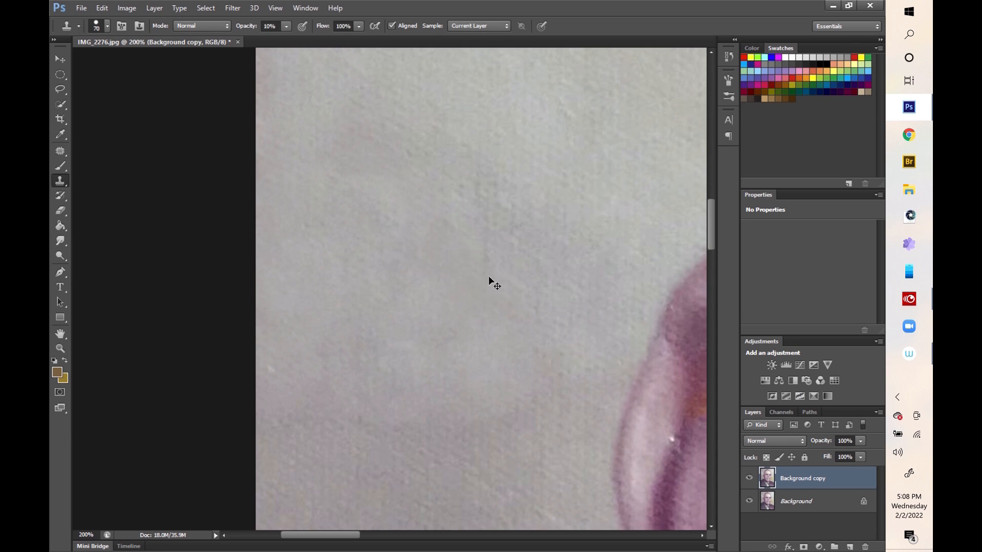
# - Even out the dark band in the background beside the ear with freshly sampled Clone Stamp texture at 50% zoom
pyautogui.hotkey('ctrl', '-')
pyautogui.hotkey('ctrl', '-')
pyautogui.hotkey('ctrl', '-')
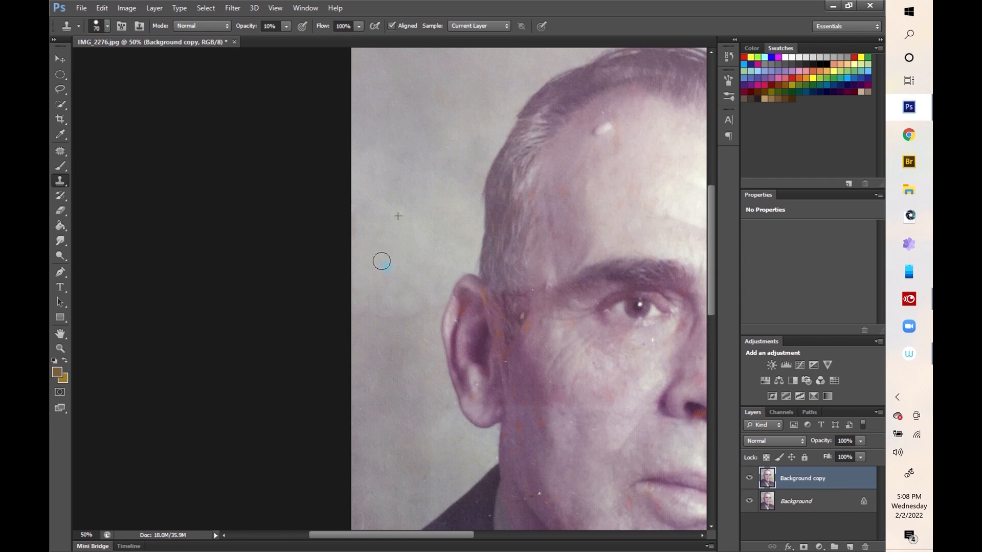
pyautogui.moveTo(414, 284)
pyautogui.mouseDown()
pyautogui.moveTo(414, 245)
pyautogui.moveTo(367, 293)
pyautogui.mouseUp()
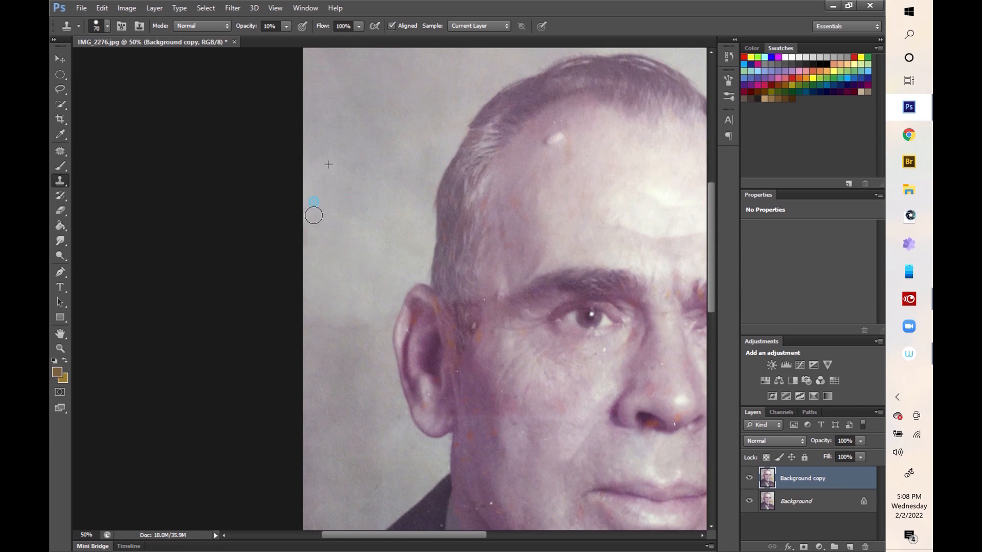
pyautogui.moveTo(315, 266); pyautogui.dragTo(324, 282)
pyautogui.keyDown('alt'); pyautogui.click(337, 245); pyautogui.keyUp('alt')
pyautogui.click(321, 340)
pyautogui.click(346, 370)
pyautogui.click(354, 337)
pyautogui.click(375, 343)
pyautogui.click(387, 302)
pyautogui.click(360, 406)
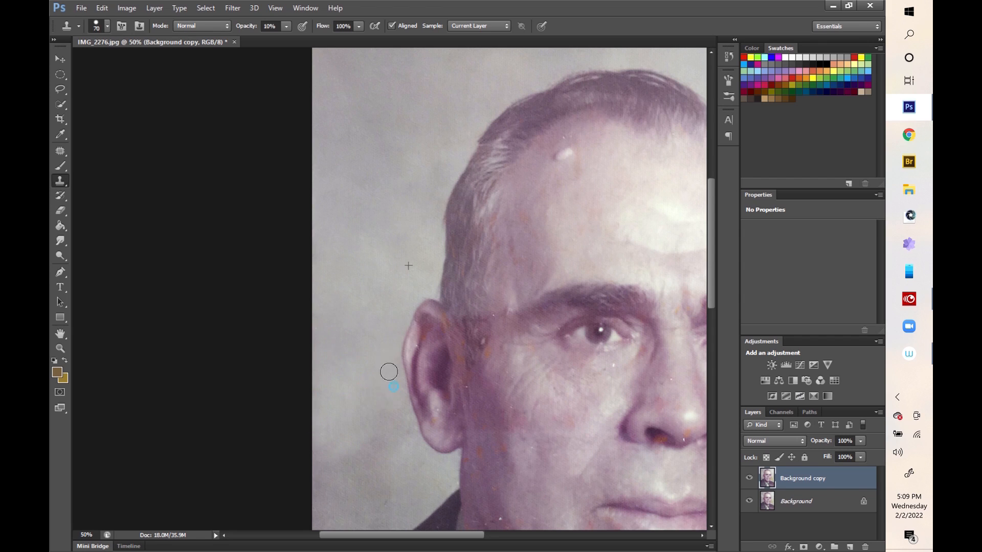
# - Blend the uneven background tones below the ear and down to the jacket shoulder with the Clone Stamp
pyautogui.moveTo(349, 399); pyautogui.dragTo(366, 308)
pyautogui.click(337, 381)
pyautogui.click(351, 363)
pyautogui.click(376, 386)
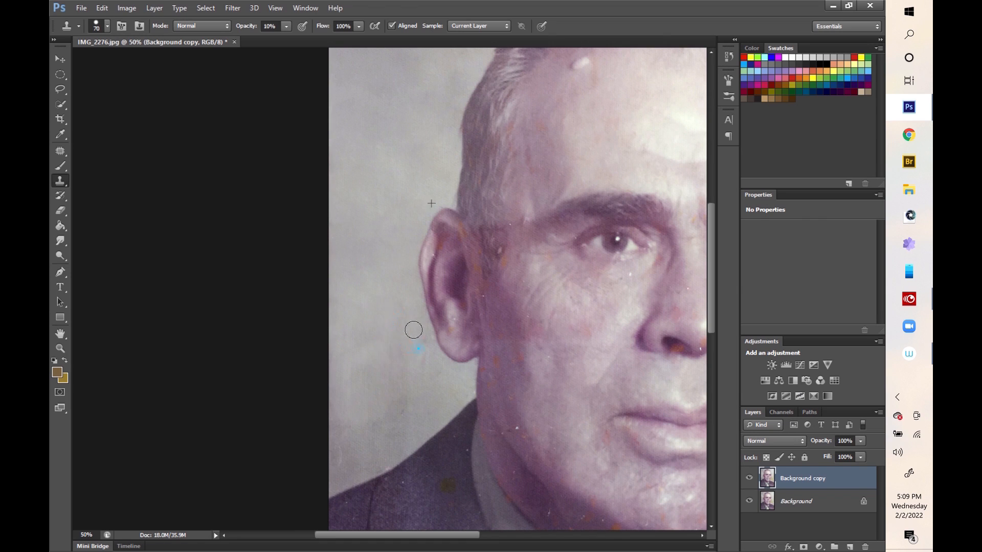
pyautogui.click(332, 463)
pyautogui.click(392, 440)
pyautogui.click(362, 447)
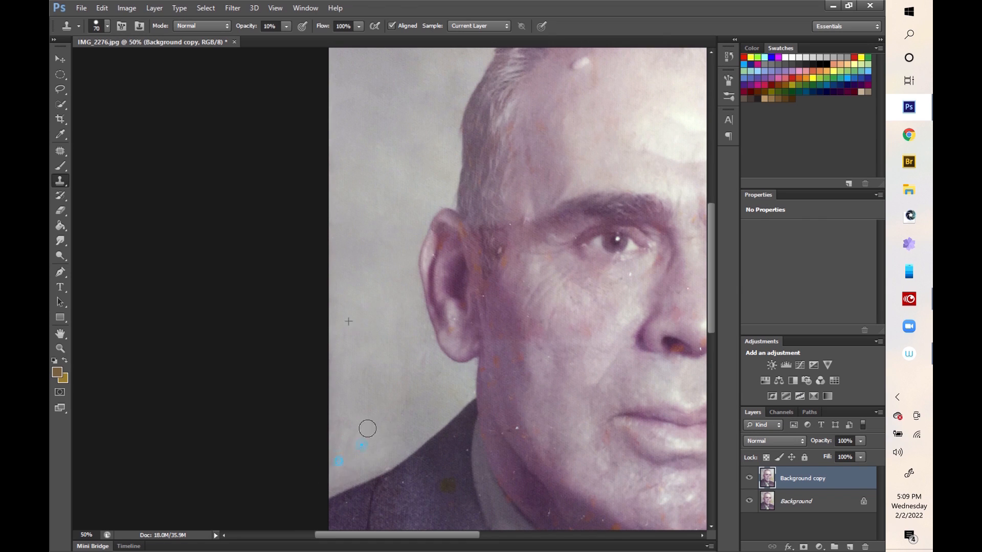
# - Smooth the background directly above the jacket shoulder with Clone Stamp strokes at 200% zoom
pyautogui.hotkey('ctrl', '+')
pyautogui.hotkey('ctrl', '+')
pyautogui.hotkey('ctrl', '+')
pyautogui.moveTo(338, 397); pyautogui.dragTo(357, 325)
pyautogui.moveTo(369, 392)
pyautogui.mouseDown()
pyautogui.moveTo(352, 307)
pyautogui.moveTo(367, 320)
pyautogui.moveTo(637, 122)
pyautogui.mouseUp()
pyautogui.click(498, 310)
pyautogui.click(379, 246)
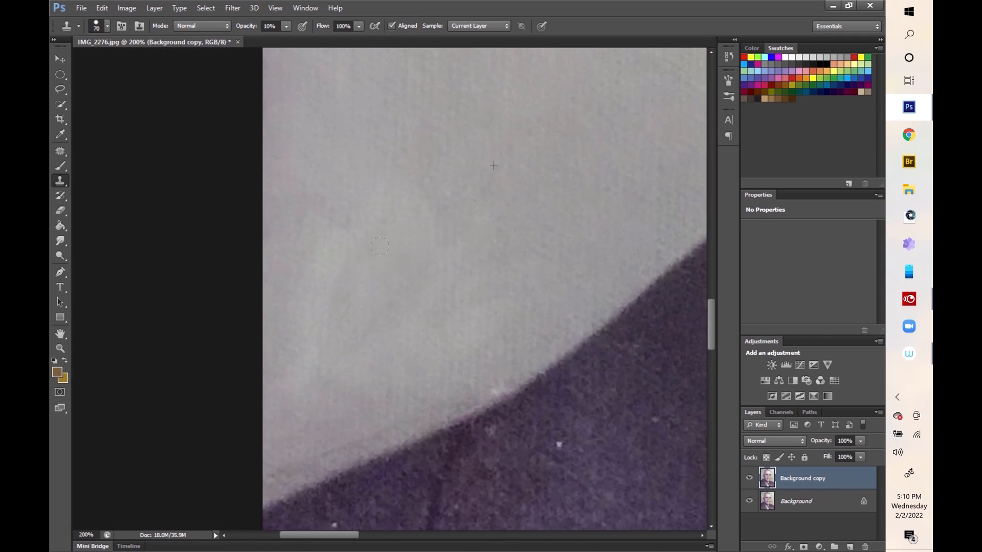
pyautogui.moveTo(291, 436); pyautogui.dragTo(464, 368)
# - Patch the white scratches and specks in the background to the right of the man's eye and temple
pyautogui.moveTo(588, 169); pyautogui.dragTo(434, 333)
pyautogui.moveTo(588, 204); pyautogui.dragTo(209, 463)
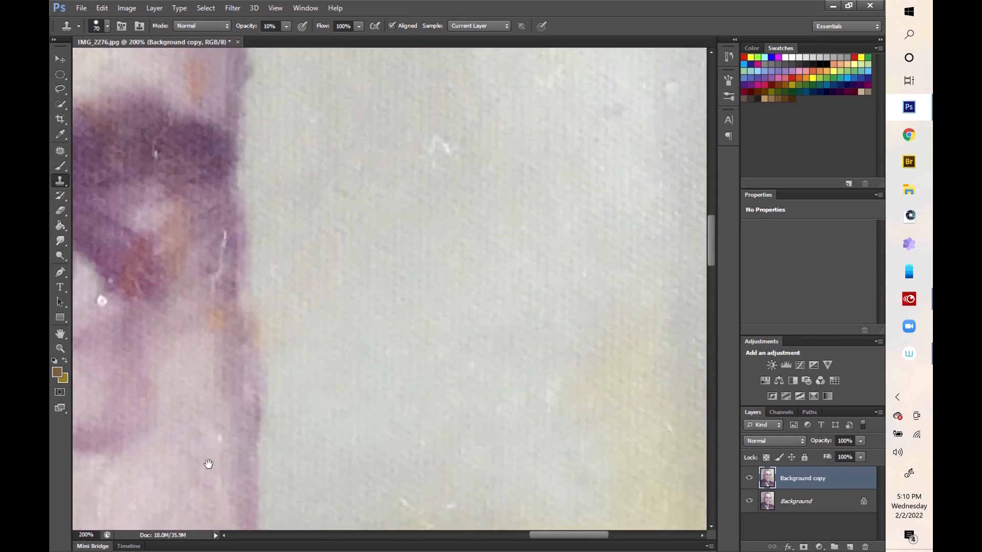
pyautogui.moveTo(589, 266); pyautogui.dragTo(337, 470)
pyautogui.press('j')
pyautogui.moveTo(418, 361)
pyautogui.mouseDown()
pyautogui.moveTo(410, 368)
pyautogui.moveTo(420, 363)
pyautogui.mouseUp()
pyautogui.moveTo(469, 230); pyautogui.dragTo(430, 238)
pyautogui.moveTo(240, 366); pyautogui.dragTo(246, 364)
pyautogui.moveTo(258, 379); pyautogui.dragTo(360, 303)
pyautogui.moveTo(500, 474)
pyautogui.mouseDown()
pyautogui.moveTo(527, 426)
pyautogui.moveTo(513, 436)
pyautogui.mouseUp()
pyautogui.moveTo(513, 455); pyautogui.dragTo(558, 440)
pyautogui.moveTo(439, 376); pyautogui.dragTo(435, 378)
pyautogui.moveTo(411, 396); pyautogui.dragTo(460, 389)
pyautogui.moveTo(452, 262); pyautogui.dragTo(450, 258)
pyautogui.moveTo(441, 290); pyautogui.dragTo(530, 289)
pyautogui.moveTo(638, 397); pyautogui.dragTo(618, 393)
pyautogui.moveTo(680, 435); pyautogui.dragTo(684, 433)
pyautogui.moveTo(688, 448); pyautogui.dragTo(570, 452)
# - Patch the remaining marks in the background between the temple and the photo's right edge, and clear the selection
pyautogui.moveTo(360, 266)
pyautogui.mouseDown()
pyautogui.moveTo(452, 270)
pyautogui.moveTo(372, 51)
pyautogui.mouseUp()
pyautogui.moveTo(310, 329)
pyautogui.mouseDown()
pyautogui.moveTo(331, 328)
pyautogui.moveTo(286, 277)
pyautogui.mouseUp()
pyautogui.moveTo(366, 321); pyautogui.dragTo(372, 308)
pyautogui.moveTo(380, 325)
pyautogui.mouseDown()
pyautogui.moveTo(320, 306)
pyautogui.moveTo(338, 301)
pyautogui.mouseUp()
pyautogui.moveTo(573, 247); pyautogui.dragTo(567, 249)
pyautogui.moveTo(586, 262)
pyautogui.mouseDown()
pyautogui.moveTo(699, 284)
pyautogui.moveTo(680, 275)
pyautogui.mouseUp()
pyautogui.moveTo(296, 330); pyautogui.dragTo(300, 333)
pyautogui.moveTo(305, 345); pyautogui.dragTo(357, 229)
pyautogui.moveTo(563, 278)
pyautogui.mouseDown()
pyautogui.moveTo(544, 298)
pyautogui.moveTo(564, 282)
pyautogui.mouseUp()
pyautogui.moveTo(427, 439)
pyautogui.mouseDown()
pyautogui.moveTo(432, 296)
pyautogui.moveTo(306, 404)
pyautogui.mouseUp()
pyautogui.moveTo(585, 200)
pyautogui.mouseDown()
pyautogui.moveTo(611, 213)
pyautogui.moveTo(586, 197)
pyautogui.mouseUp()
pyautogui.moveTo(207, 339); pyautogui.dragTo(305, 339)
pyautogui.hotkey('ctrl', 'd')
# - Clone neutral grey texture at 10% opacity along the photo's right edge and over the top of the yellow stain
pyautogui.moveTo(391, 517)
pyautogui.mouseDown()
pyautogui.moveTo(334, 333)
pyautogui.moveTo(279, 470)
pyautogui.mouseUp()
pyautogui.press('s')
pyautogui.click(396, 443)
pyautogui.moveTo(517, 338); pyautogui.dragTo(507, 399)
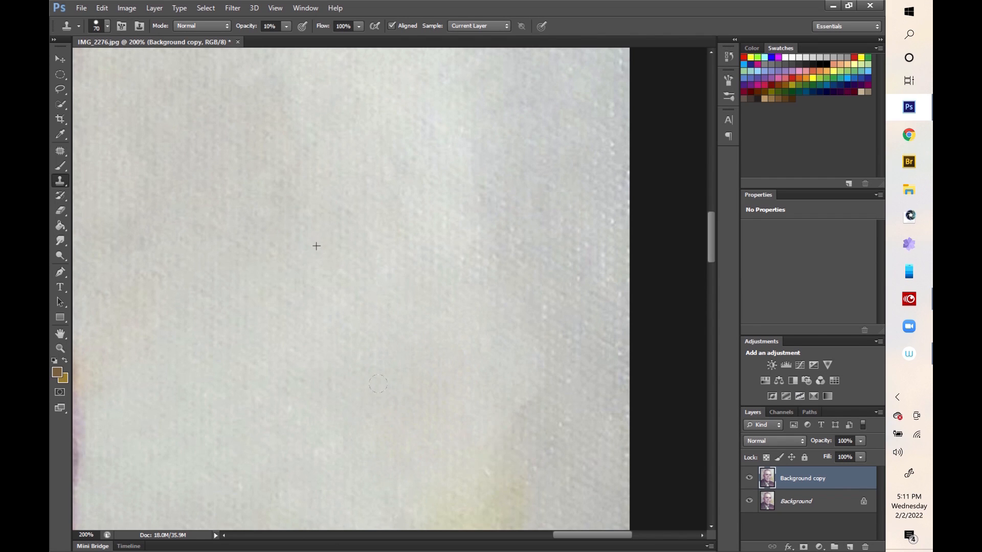
pyautogui.moveTo(497, 216); pyautogui.dragTo(547, 188)
pyautogui.moveTo(578, 269); pyautogui.dragTo(542, 399)
pyautogui.click(512, 351)
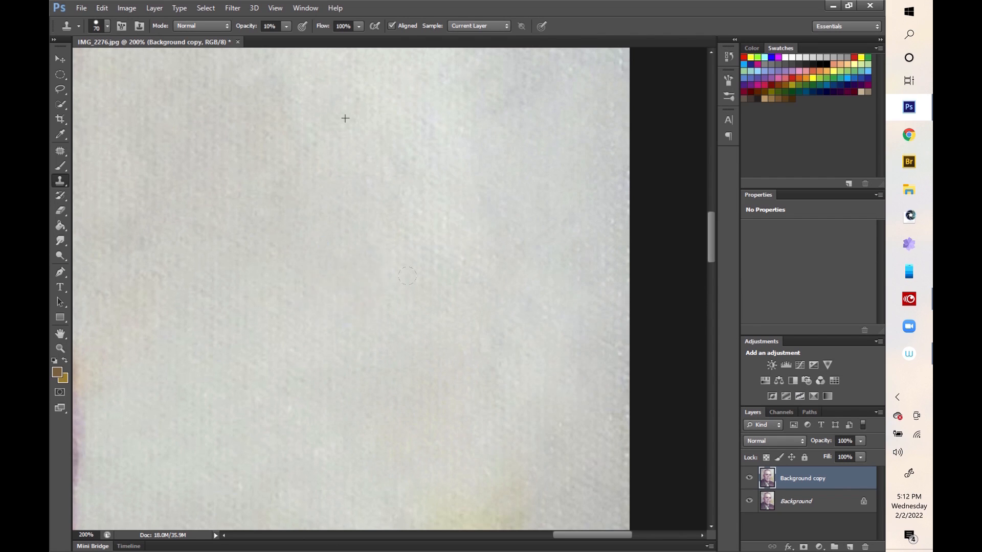
pyautogui.moveTo(460, 477); pyautogui.dragTo(585, 256)
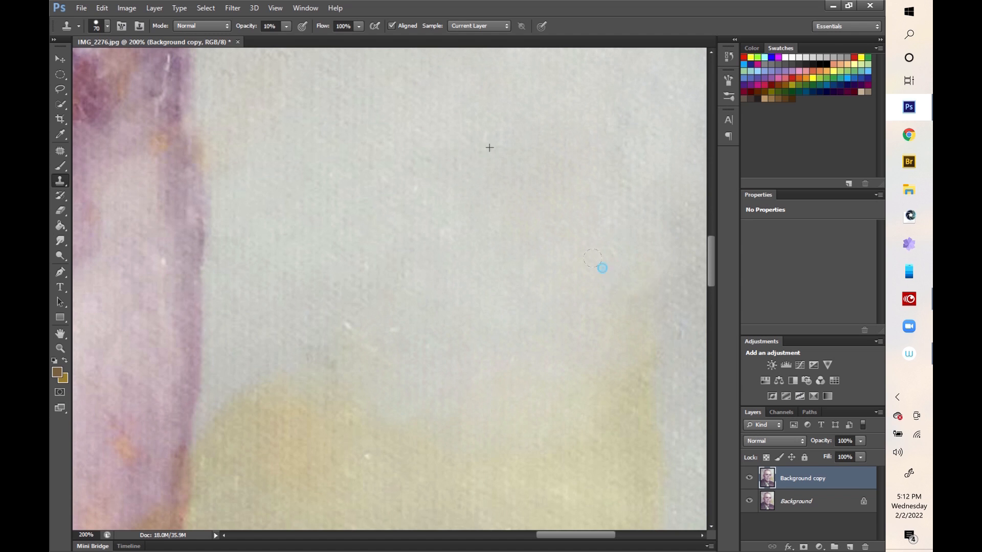
# - Patch the white specks in the background beside the cheek, above the yellow stain, and clear the selection
pyautogui.moveTo(339, 318)
pyautogui.mouseDown()
pyautogui.moveTo(478, 368)
pyautogui.moveTo(489, 403)
pyautogui.mouseUp()
pyautogui.press('j')
pyautogui.moveTo(539, 304); pyautogui.dragTo(536, 307)
pyautogui.moveTo(540, 327); pyautogui.dragTo(509, 367)
pyautogui.moveTo(561, 384); pyautogui.dragTo(556, 375)
pyautogui.moveTo(560, 396); pyautogui.dragTo(632, 273)
pyautogui.moveTo(537, 219); pyautogui.dragTo(533, 224)
pyautogui.moveTo(446, 305); pyautogui.dragTo(441, 310)
pyautogui.moveTo(477, 335); pyautogui.dragTo(578, 338)
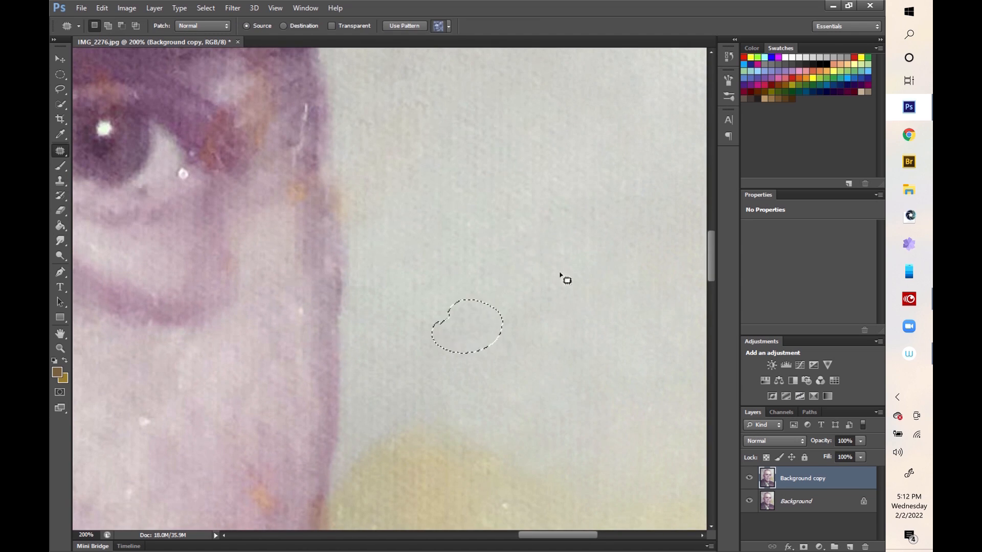
pyautogui.moveTo(575, 511); pyautogui.dragTo(471, 311)
pyautogui.moveTo(435, 102); pyautogui.dragTo(409, 358)
pyautogui.hotkey('ctrl', 'd')
# - Blend the upper edge of the yellow stain beside the cheek into the grey background with the Clone Stamp
pyautogui.press('s')
pyautogui.moveTo(304, 470); pyautogui.dragTo(330, 293)
pyautogui.moveTo(304, 348); pyautogui.dragTo(274, 432)
pyautogui.moveTo(346, 391)
pyautogui.mouseDown()
pyautogui.moveTo(274, 344)
pyautogui.moveTo(233, 408)
pyautogui.mouseUp()
# - Reduce the Clone Stamp brush size to 50 px
pyautogui.press('[')
pyautogui.press('[')
pyautogui.press('[')
pyautogui.press('[')
pyautogui.press('[')
pyautogui.press('[')
pyautogui.press('[')
pyautogui.press('[')
pyautogui.press('[')
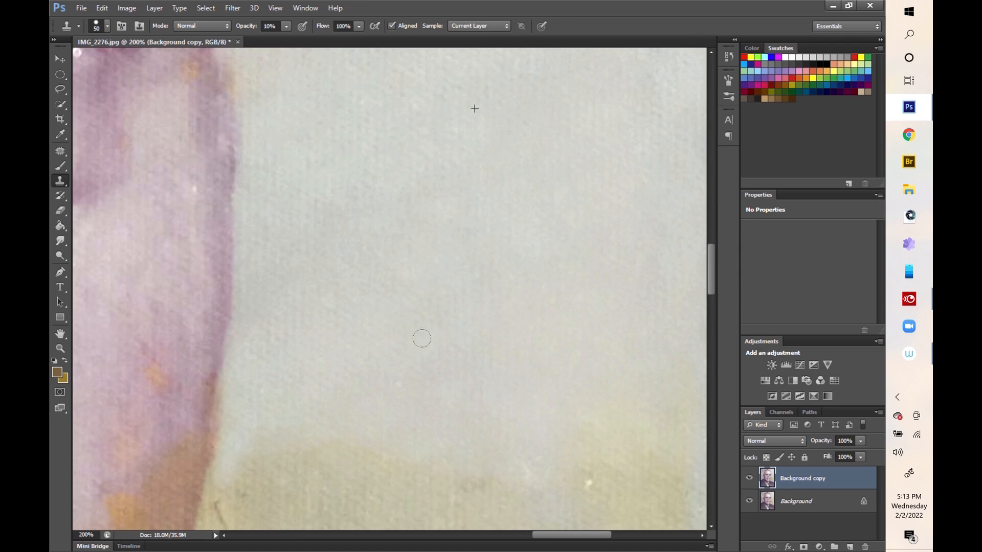
# - Clone neutral grey texture over the upper part of the yellow stain near the photo's right edge
pyautogui.hscroll(5, 422, 338)
pyautogui.scroll(-2, 422, 338)
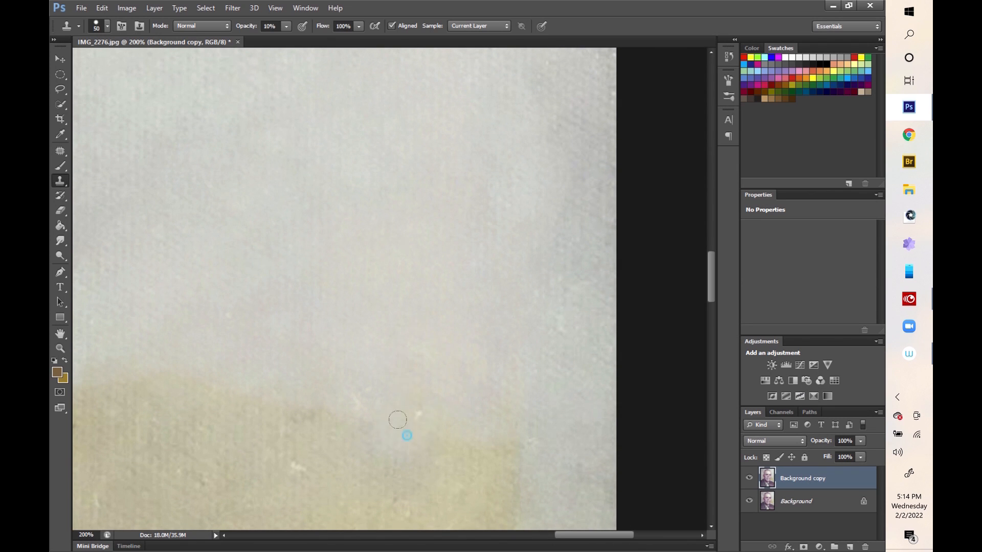
pyautogui.hotkey('ctrl', '+')
pyautogui.hotkey('ctrl', '-')
pyautogui.hotkey('ctrl', '-')
pyautogui.hotkey('ctrl', '-')
pyautogui.hotkey('ctrl', '-')
pyautogui.hotkey('ctrl', '+')
pyautogui.moveTo(430, 286)
pyautogui.mouseDown()
pyautogui.moveTo(460, 145)
pyautogui.moveTo(451, 322)
pyautogui.mouseUp()
pyautogui.keyDown('alt'); pyautogui.click(419, 179); pyautogui.keyUp('alt')
pyautogui.moveTo(449, 357); pyautogui.dragTo(421, 388)
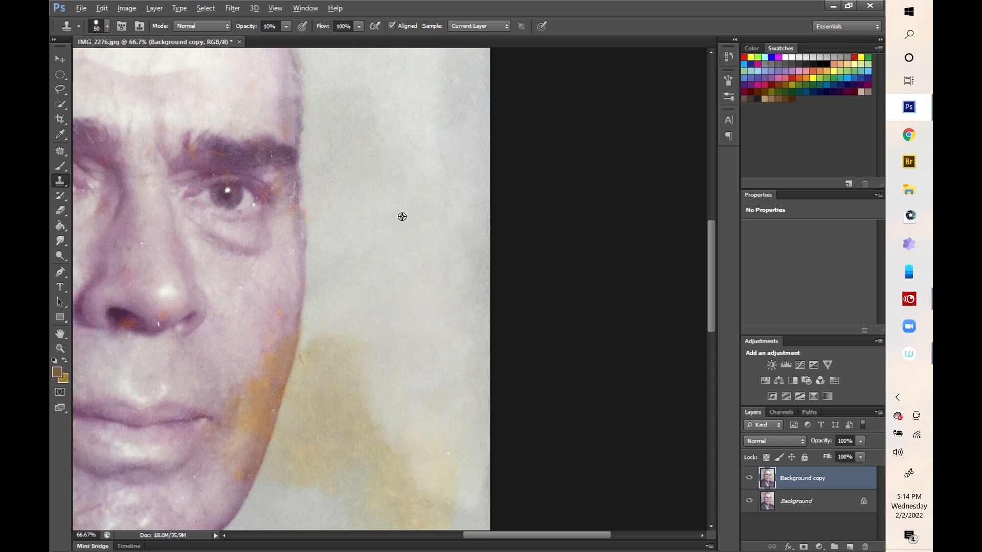
# - Clone grey background over the yellow stain directly beside the lower cheek and mouth
pyautogui.moveTo(330, 374); pyautogui.dragTo(308, 382)
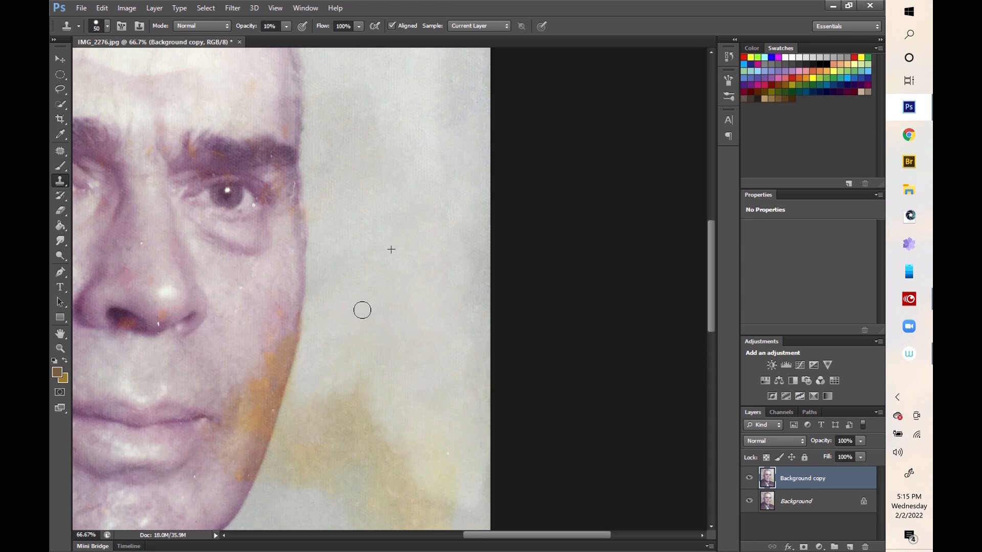
pyautogui.moveTo(314, 400)
pyautogui.mouseDown()
pyautogui.moveTo(355, 392)
pyautogui.moveTo(316, 423)
pyautogui.mouseUp()
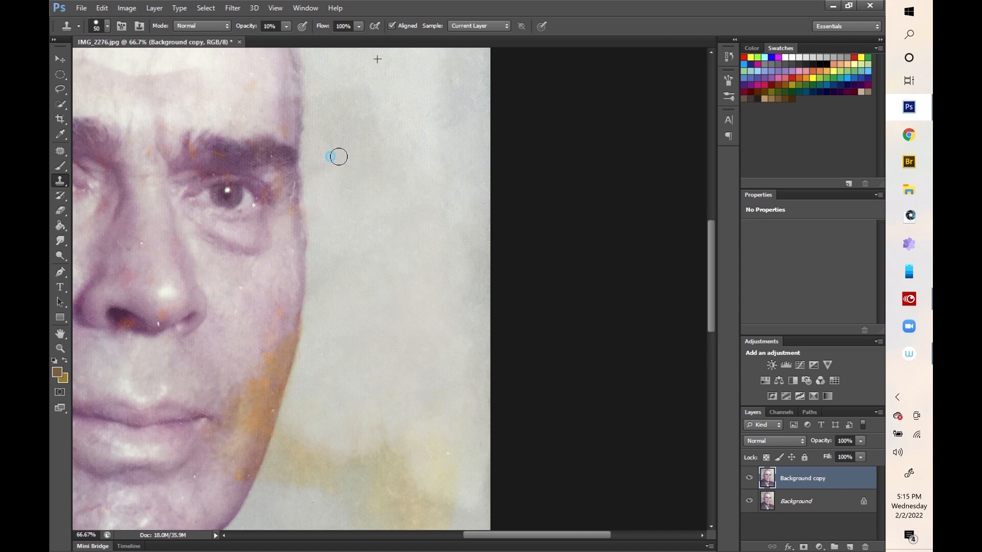
pyautogui.scroll(2, 339, 156)
pyautogui.moveTo(380, 273); pyautogui.dragTo(372, 263)
# - Fade the pointed top of the remaining yellow stain near the photo's right edge with the Clone Stamp
pyautogui.scroll(-5, 372, 264)
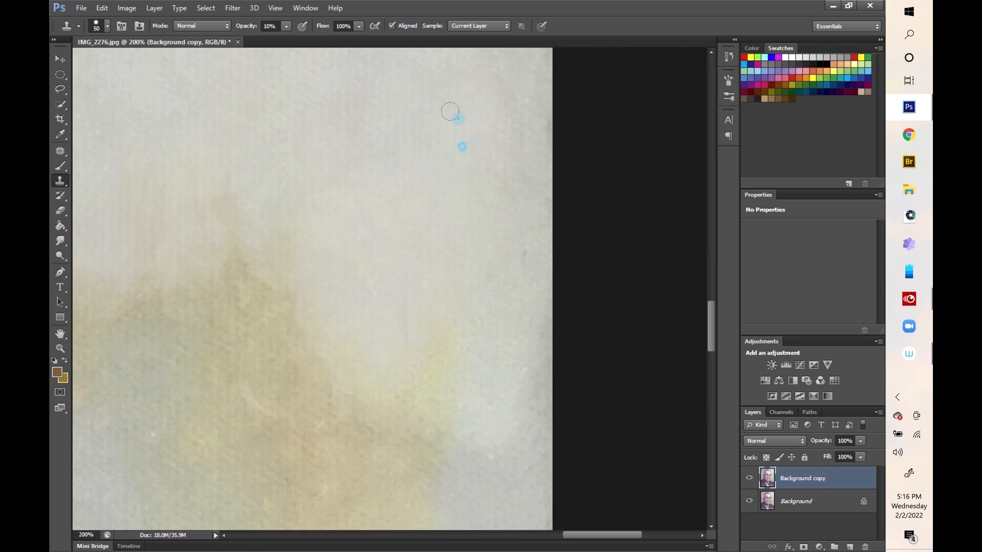
pyautogui.moveTo(147, 141); pyautogui.dragTo(147, 235)
pyautogui.hotkey('ctrl', 'z')
pyautogui.moveTo(251, 251); pyautogui.dragTo(256, 287)
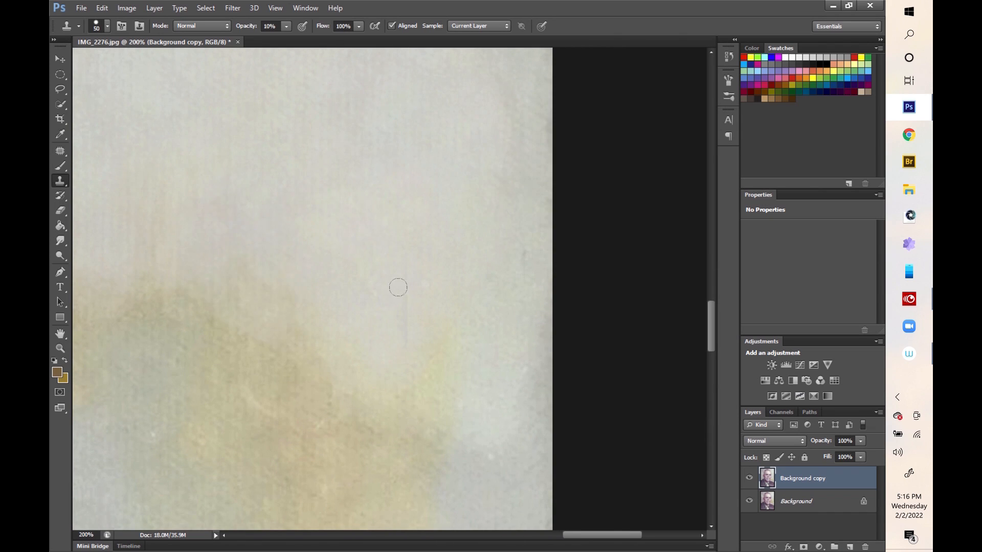
pyautogui.press('j')
pyautogui.moveTo(474, 353); pyautogui.dragTo(426, 380)
pyautogui.click(467, 209)
pyautogui.press('s')
pyautogui.moveTo(348, 350)
pyautogui.mouseDown()
pyautogui.moveTo(281, 344)
pyautogui.moveTo(291, 261)
pyautogui.mouseUp()
pyautogui.scroll(5, 424, 433)
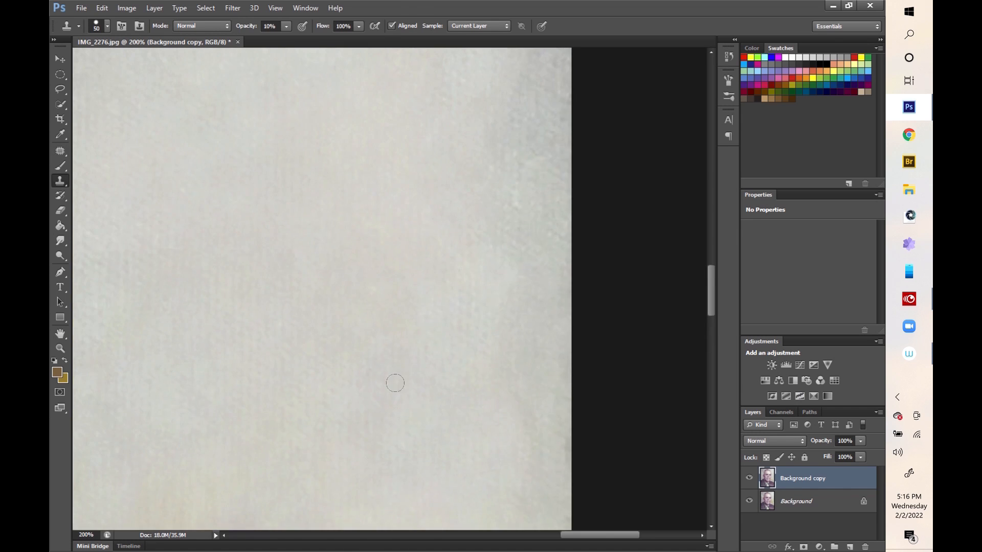
# - Cover the yellow band running from the jaw edge into the background with cloned grey texture
pyautogui.moveTo(424, 434); pyautogui.dragTo(377, 154)
pyautogui.moveTo(280, 336)
pyautogui.mouseDown()
pyautogui.moveTo(163, 337)
pyautogui.moveTo(121, 308)
pyautogui.mouseUp()
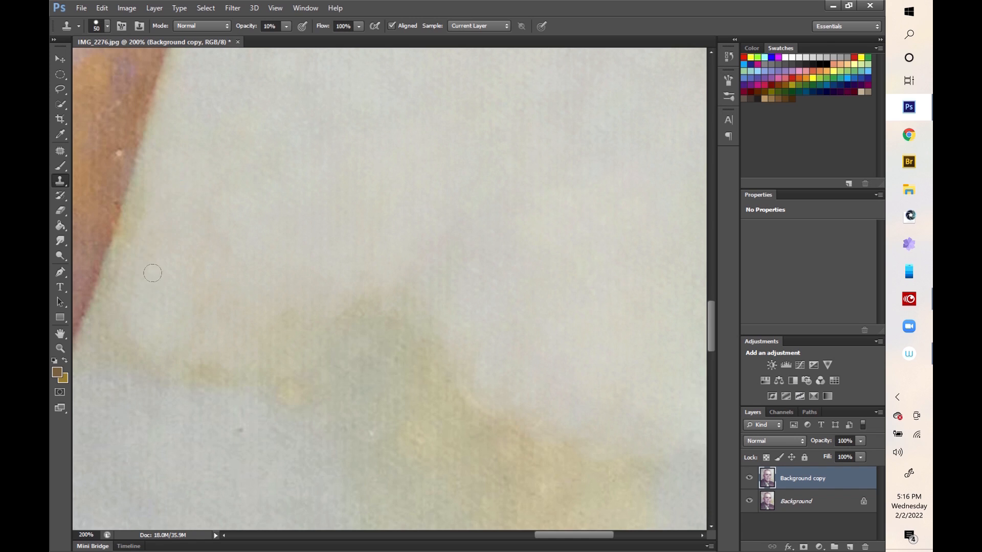
pyautogui.moveTo(83, 354)
pyautogui.mouseDown()
pyautogui.moveTo(134, 291)
pyautogui.moveTo(194, 353)
pyautogui.moveTo(144, 324)
pyautogui.mouseUp()
pyautogui.moveTo(324, 310)
pyautogui.mouseDown()
pyautogui.moveTo(388, 307)
pyautogui.moveTo(430, 333)
pyautogui.mouseUp()
pyautogui.moveTo(258, 392)
pyautogui.mouseDown()
pyautogui.moveTo(329, 340)
pyautogui.moveTo(401, 306)
pyautogui.moveTo(377, 442)
pyautogui.moveTo(468, 377)
pyautogui.mouseUp()
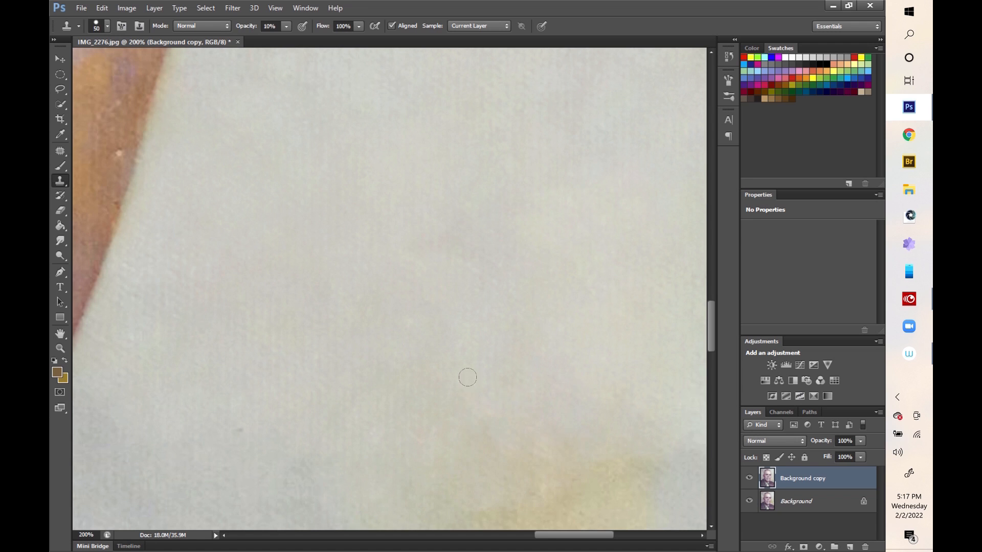
# - Clone grey texture over the last yellow patch between the jaw and the photo's right edge
pyautogui.moveTo(561, 436); pyautogui.dragTo(610, 426)
pyautogui.moveTo(625, 482); pyautogui.dragTo(530, 205)
pyautogui.moveTo(399, 238)
pyautogui.mouseDown()
pyautogui.moveTo(414, 333)
pyautogui.moveTo(260, 332)
pyautogui.mouseUp()
# - Patch the small specks and uneven spots in the cleaned background beside the jaw
pyautogui.click(60, 152)
pyautogui.moveTo(488, 238); pyautogui.dragTo(494, 241)
pyautogui.moveTo(463, 281); pyautogui.dragTo(562, 228)
pyautogui.moveTo(628, 163); pyautogui.dragTo(632, 169)
pyautogui.moveTo(466, 131); pyautogui.dragTo(468, 128)
pyautogui.click(383, 290)
pyautogui.moveTo(490, 269); pyautogui.dragTo(493, 269)
pyautogui.click(469, 209)
pyautogui.moveTo(237, 250); pyautogui.dragTo(373, 306)
pyautogui.click(469, 209)
# - Patch the remaining marks in the background between the jaw and the suit shoulder
pyautogui.moveTo(147, 158); pyautogui.dragTo(181, 215)
pyautogui.moveTo(153, 321); pyautogui.dragTo(151, 328)
pyautogui.moveTo(187, 333); pyautogui.dragTo(278, 303)
pyautogui.moveTo(419, 373); pyautogui.dragTo(406, 354)
pyautogui.moveTo(435, 381)
pyautogui.mouseDown()
pyautogui.moveTo(480, 389)
pyautogui.moveTo(450, 404)
pyautogui.mouseUp()
pyautogui.moveTo(453, 430); pyautogui.dragTo(514, 469)
pyautogui.moveTo(579, 342)
pyautogui.mouseDown()
pyautogui.moveTo(469, 340)
pyautogui.moveTo(484, 146)
pyautogui.mouseUp()
pyautogui.moveTo(373, 224); pyautogui.dragTo(664, 449)
pyautogui.click(415, 247)
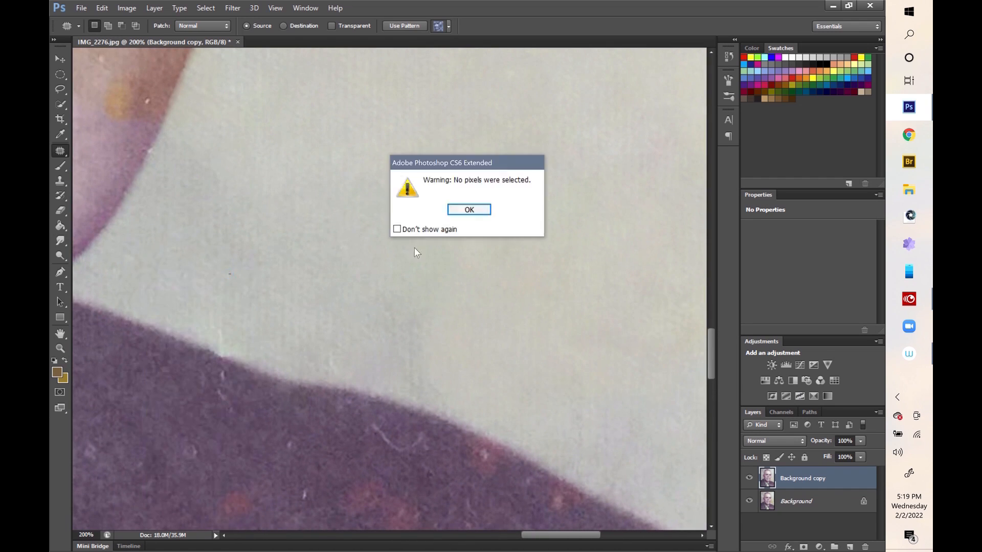
pyautogui.click(467, 209)
# - Patch the uneven blotches in the background beside the forehead and clear the selection
pyautogui.moveTo(168, 252); pyautogui.dragTo(390, 309)
pyautogui.moveTo(604, 301); pyautogui.dragTo(298, 223)
pyautogui.moveTo(298, 491)
pyautogui.mouseDown()
pyautogui.moveTo(292, 280)
pyautogui.moveTo(476, 235)
pyautogui.moveTo(407, 285)
pyautogui.moveTo(410, 460)
pyautogui.mouseUp()
pyautogui.moveTo(384, 246); pyautogui.dragTo(454, 230)
pyautogui.moveTo(348, 153); pyautogui.dragTo(323, 327)
pyautogui.moveTo(327, 128); pyautogui.dragTo(320, 336)
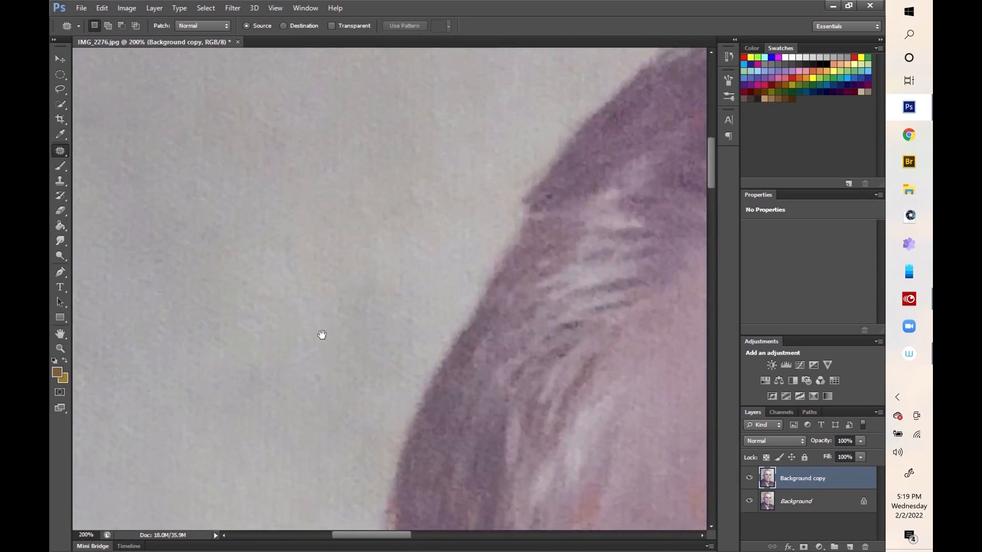
pyautogui.moveTo(568, 287); pyautogui.dragTo(206, 271)
pyautogui.moveTo(563, 255); pyautogui.dragTo(215, 240)
pyautogui.moveTo(521, 208)
pyautogui.mouseDown()
pyautogui.moveTo(588, 213)
pyautogui.moveTo(599, 229)
pyautogui.mouseUp()
pyautogui.moveTo(613, 261); pyautogui.dragTo(526, 220)
pyautogui.moveTo(223, 210); pyautogui.dragTo(251, 255)
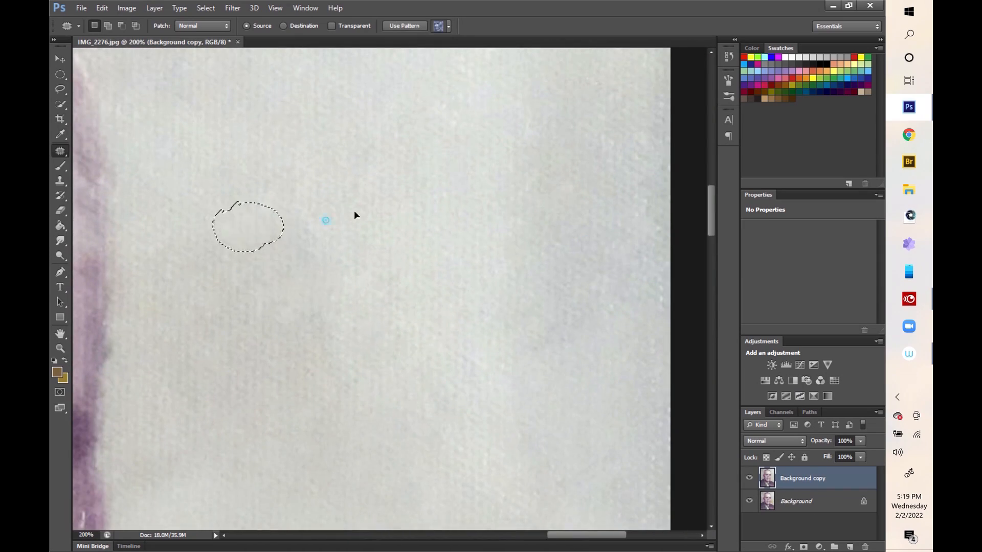
pyautogui.hotkey('ctrl', 'd')
# - Switch from the Patch tool to the Spot Healing Brush
pyautogui.click(60, 181)
pyautogui.click(60, 151)
pyautogui.rightClick(60, 151)
pyautogui.click(110, 150)
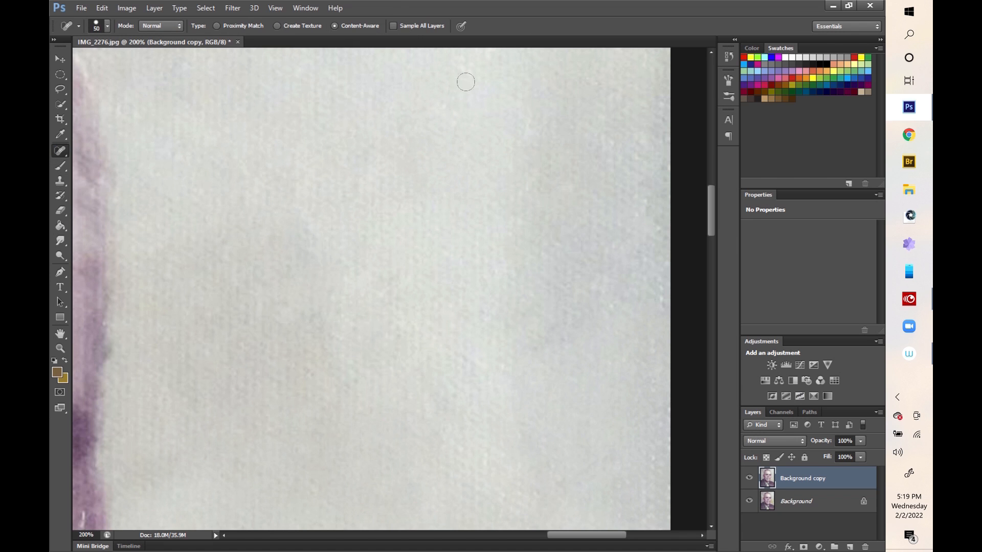
# - Compare the whole retouched photo with the original by hiding and showing the Background copy layer
pyautogui.hotkey('ctrl', '0')
pyautogui.click(750, 479)
pyautogui.click(749, 478)
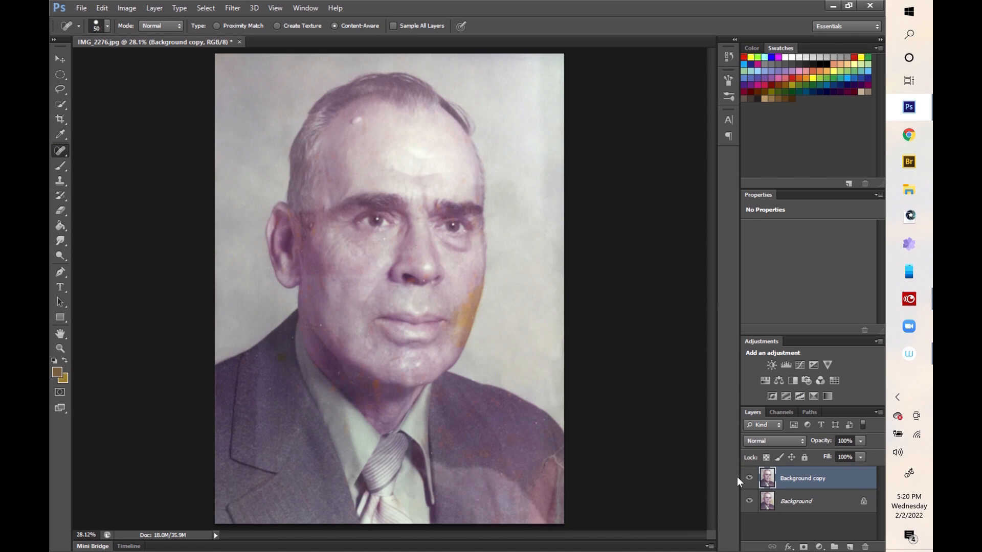
# - Clean the background along the outer edge of the hair using the Clone Stamp with a 35 px brush
pyautogui.hotkey('ctrl', '+')
pyautogui.hotkey('ctrl', '+')
pyautogui.hotkey('ctrl', '+')
pyautogui.hotkey('ctrl', '+')
pyautogui.hotkey('ctrl', '+')
pyautogui.scroll(5, 389, 286)
pyautogui.press('s')
pyautogui.press('[')
pyautogui.press('[')
pyautogui.press('[')
pyautogui.moveTo(561, 164)
pyautogui.mouseDown()
pyautogui.moveTo(506, 167)
pyautogui.moveTo(370, 121)
pyautogui.mouseUp()
pyautogui.moveTo(495, 243)
pyautogui.mouseDown()
pyautogui.moveTo(388, 195)
pyautogui.moveTo(353, 110)
pyautogui.mouseUp()
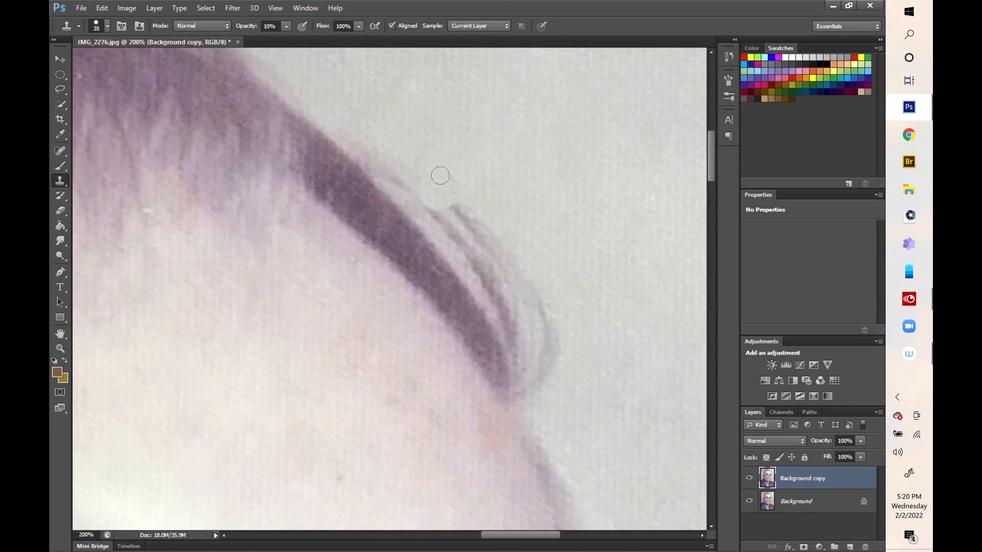
# - Clone grey background over the faint stray outlines beside the dark strip of hair above the temple
pyautogui.hotkey('ctrl', '-')
pyautogui.hotkey('ctrl', '-')
pyautogui.hotkey('ctrl', '-')
pyautogui.hotkey('ctrl', '-')
pyautogui.hotkey('ctrl', '+')
pyautogui.hotkey('ctrl', '+')
pyautogui.scroll(5, 447, 420)
pyautogui.hotkey('ctrl', '+')
pyautogui.hotkey('ctrl', '+')
pyautogui.moveTo(322, 212)
pyautogui.mouseDown()
pyautogui.moveTo(480, 337)
pyautogui.moveTo(495, 416)
pyautogui.moveTo(460, 293)
pyautogui.mouseUp()
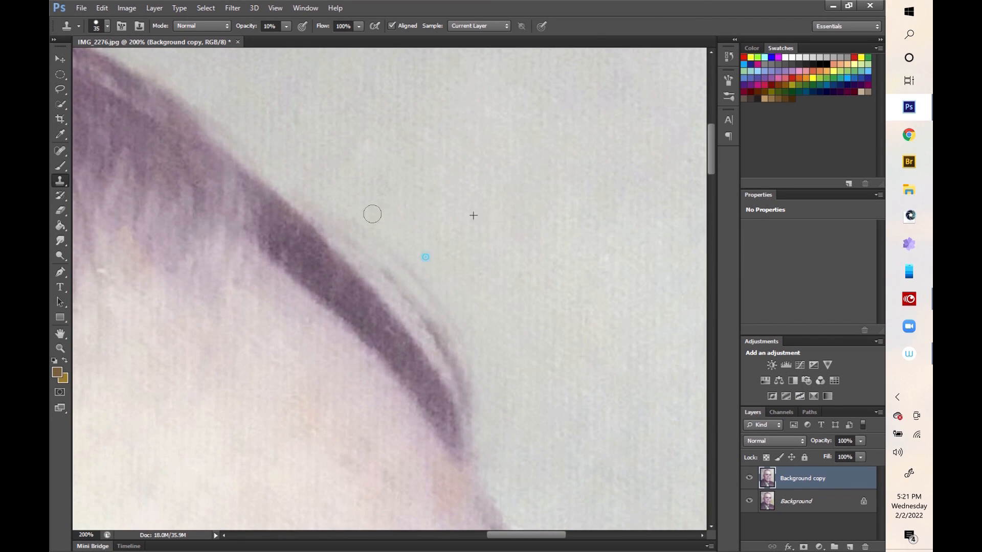
pyautogui.moveTo(396, 231); pyautogui.dragTo(372, 231)
pyautogui.keyDown('alt'); pyautogui.click(561, 250); pyautogui.keyUp('alt')
pyautogui.moveTo(501, 277)
pyautogui.mouseDown()
pyautogui.moveTo(447, 336)
pyautogui.moveTo(424, 299)
pyautogui.mouseUp()
# - Clone grey background along the forehead's outer edge below the hair
pyautogui.moveTo(517, 384)
pyautogui.mouseDown()
pyautogui.moveTo(634, 318)
pyautogui.moveTo(464, 102)
pyautogui.mouseUp()
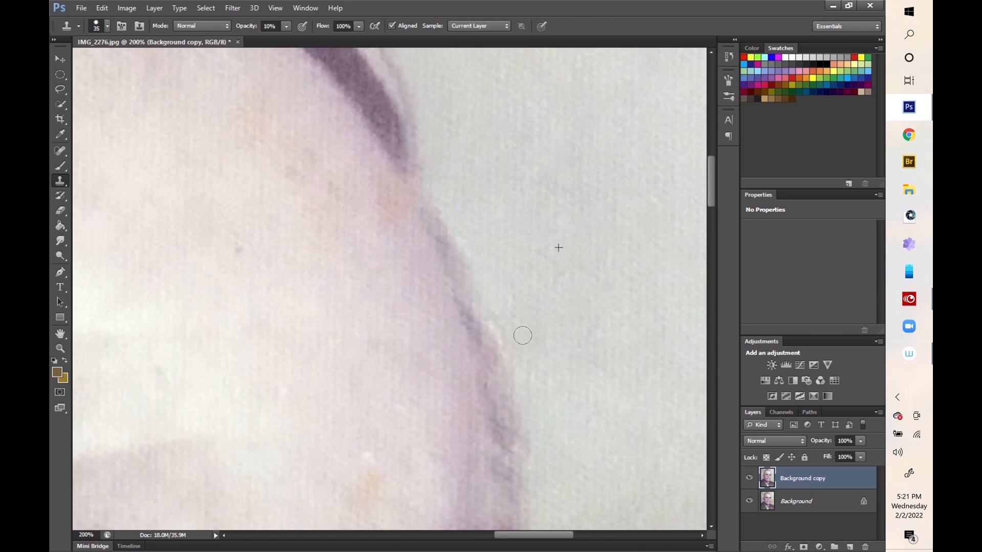
pyautogui.moveTo(522, 335); pyautogui.dragTo(477, 112)
pyautogui.moveTo(485, 160); pyautogui.dragTo(482, 172)
# - Tidy the background along the cheek, jaw and suit shoulder with the Clone Stamp, using a 10 px brush near the shoulder
pyautogui.scroll(-5, 497, 215)
pyautogui.scroll(-5, 526, 194)
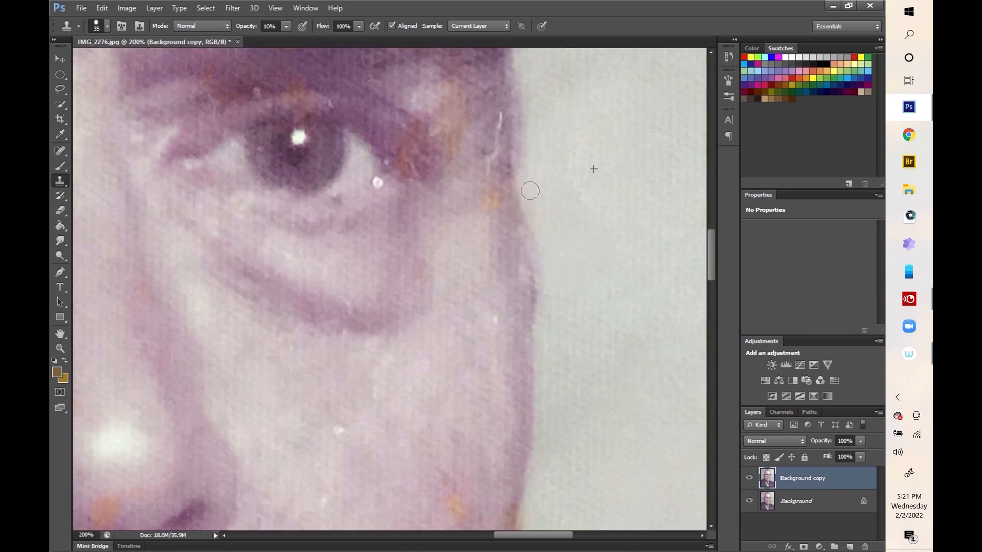
pyautogui.scroll(-10, 546, 310)
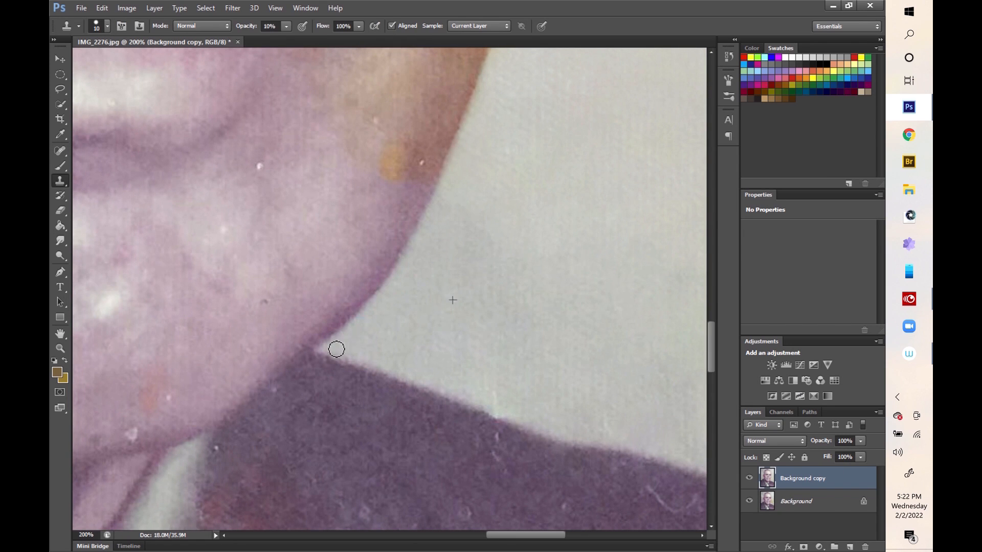
pyautogui.scroll(-5, 538, 401)
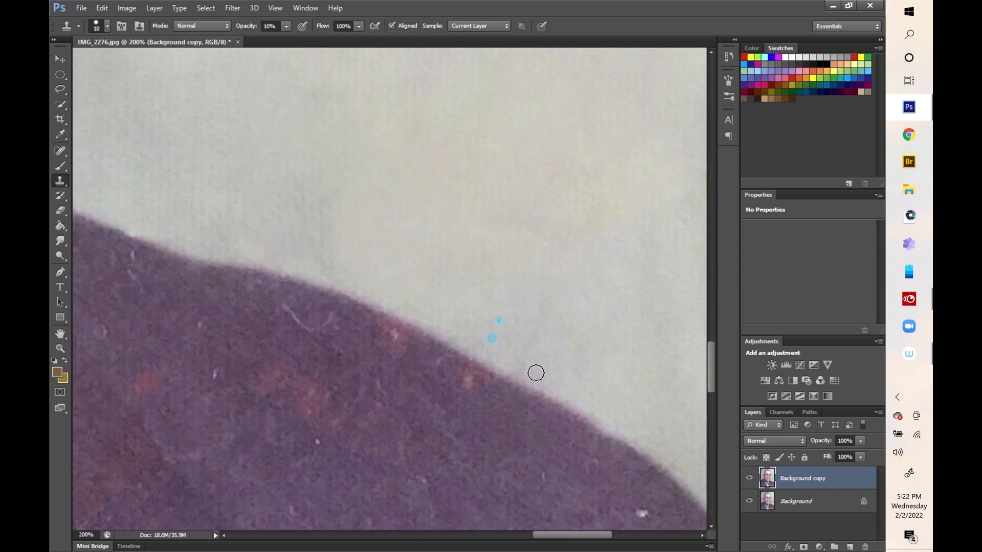
pyautogui.hscroll(3, 535, 373)
# - Patch the white specks and brownish stains in the middle and outer part of the suit shoulder
pyautogui.rightClick(61, 151)
pyautogui.click(108, 172)
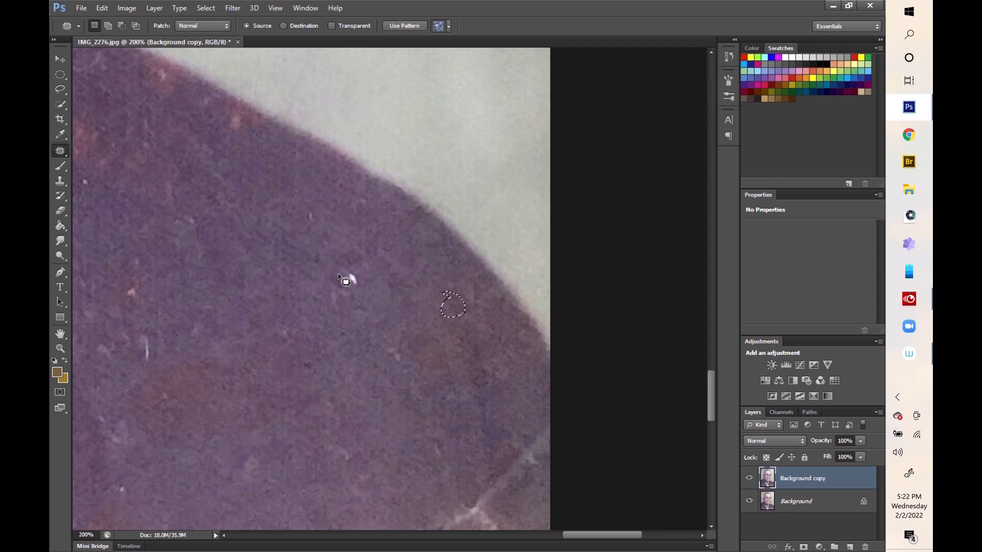
pyautogui.moveTo(124, 279); pyautogui.dragTo(119, 291)
pyautogui.moveTo(221, 364); pyautogui.dragTo(217, 367)
pyautogui.moveTo(184, 404); pyautogui.dragTo(256, 353)
pyautogui.moveTo(443, 389); pyautogui.dragTo(430, 320)
pyautogui.moveTo(497, 445); pyautogui.dragTo(423, 438)
# - Patch the reddish spots and small pale marks across the inner part of the suit shoulder
pyautogui.moveTo(233, 109); pyautogui.dragTo(230, 110)
pyautogui.moveTo(191, 173)
pyautogui.mouseDown()
pyautogui.moveTo(172, 198)
pyautogui.moveTo(153, 177)
pyautogui.mouseUp()
pyautogui.moveTo(125, 251); pyautogui.dragTo(123, 256)
pyautogui.moveTo(96, 336); pyautogui.dragTo(97, 337)
pyautogui.moveTo(103, 343); pyautogui.dragTo(87, 313)
pyautogui.moveTo(333, 443); pyautogui.dragTo(351, 463)
pyautogui.moveTo(277, 328); pyautogui.dragTo(279, 330)
# - Patch the red spots along the upper edge of the suit shoulder
pyautogui.moveTo(148, 52)
pyautogui.mouseDown()
pyautogui.moveTo(186, 94)
pyautogui.moveTo(153, 54)
pyautogui.mouseUp()
pyautogui.moveTo(164, 74); pyautogui.dragTo(281, 134)
pyautogui.moveTo(220, 95); pyautogui.dragTo(268, 140)
pyautogui.moveTo(241, 120); pyautogui.dragTo(267, 142)
# - Undo the last patch, clear the selection and clone suit texture over the shoulder's upper edge
pyautogui.hotkey('ctrl', 'd')
pyautogui.hotkey('ctrl', 'alt', 'z')
pyautogui.hotkey('ctrl', 'd')
pyautogui.press('s')
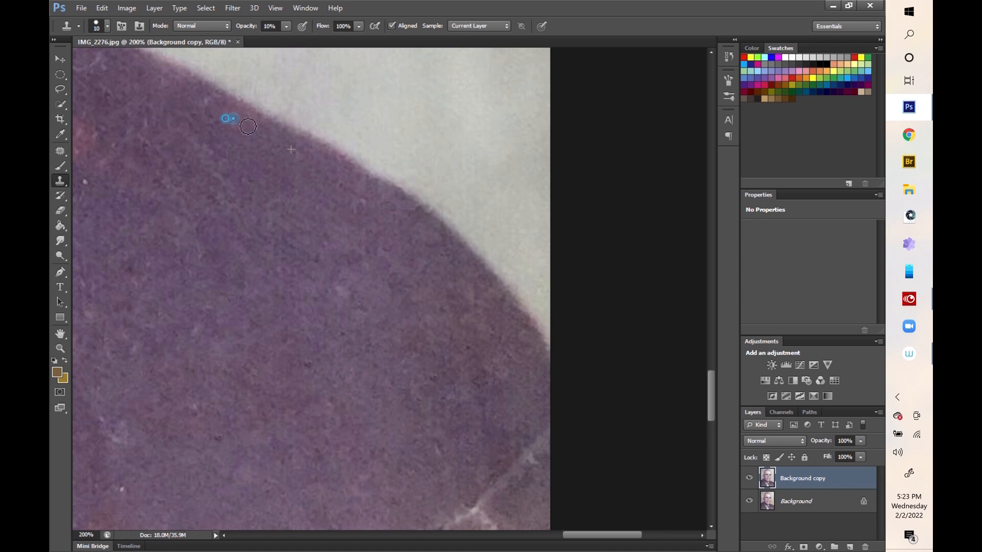
# - Patch the remaining white specks on the inner part of the suit shoulder
pyautogui.press('j')
pyautogui.moveTo(109, 245); pyautogui.dragTo(121, 262)
pyautogui.moveTo(82, 183); pyautogui.dragTo(99, 175)
pyautogui.click(192, 408)
pyautogui.press('c')
pyautogui.moveTo(264, 285)
pyautogui.mouseDown()
pyautogui.moveTo(286, 280)
pyautogui.moveTo(299, 351)
pyautogui.mouseUp()
pyautogui.hotkey('ctrl', '0')
pyautogui.press('j')
pyautogui.click(564, 210)
# - Clone clean suit texture over the reddish area of the shoulder next to the shirt collar
pyautogui.hotkey('ctrl', '+')
pyautogui.hotkey('ctrl', '+')
pyautogui.hotkey('ctrl', '+')
pyautogui.moveTo(405, 435); pyautogui.dragTo(377, 278)
pyautogui.hotkey('ctrl', '+')
pyautogui.hotkey('ctrl', '+')
pyautogui.moveTo(388, 336); pyautogui.dragTo(409, 486)
pyautogui.press('s')
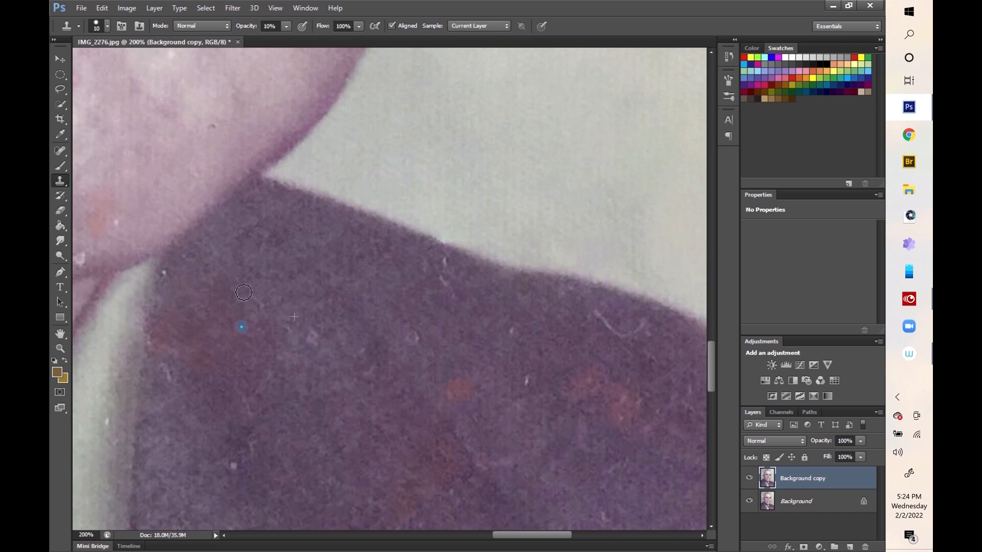
# - Remove the curved pale scratch and the orange spots below the shoulder line with the Spot Healing Brush
pyautogui.press('j')
pyautogui.press('s')
pyautogui.press('j')
pyautogui.click(602, 324)
pyautogui.moveTo(578, 379); pyautogui.dragTo(639, 415)
pyautogui.scroll(-3, 588, 254)
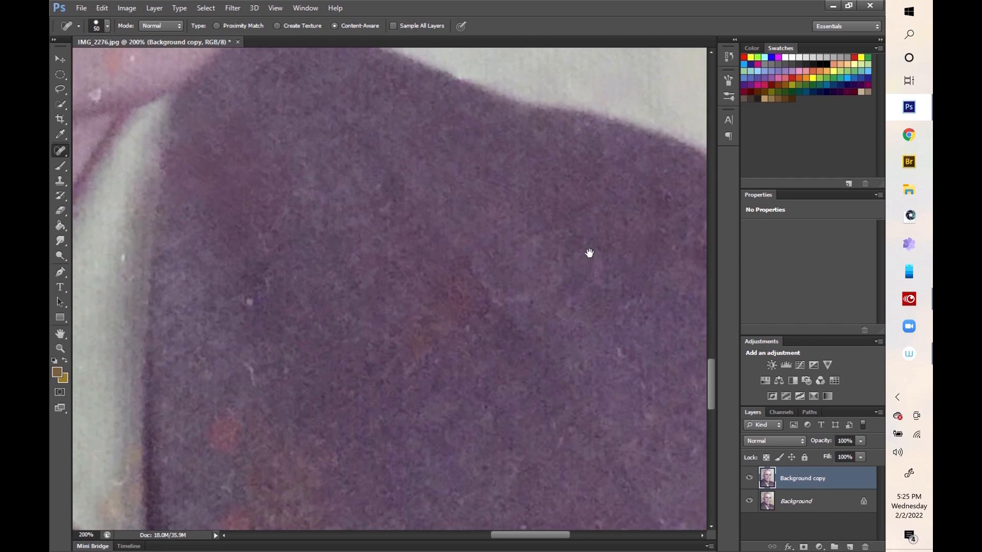
# - Clone suit texture over the faint reddish patches in the middle of the shoulder
pyautogui.press('s')
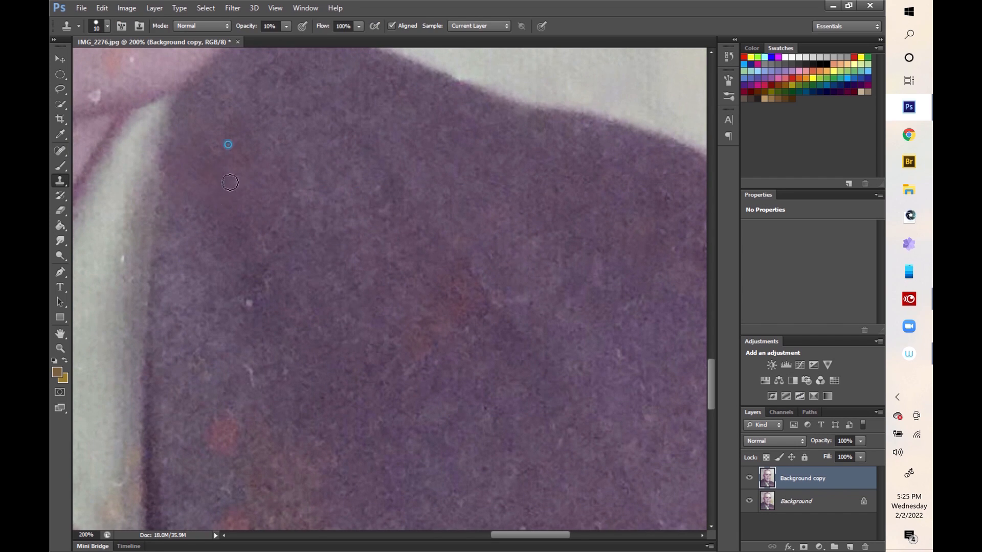
pyautogui.scroll(-2, 328, 225)
pyautogui.hscroll(1, 327, 225)
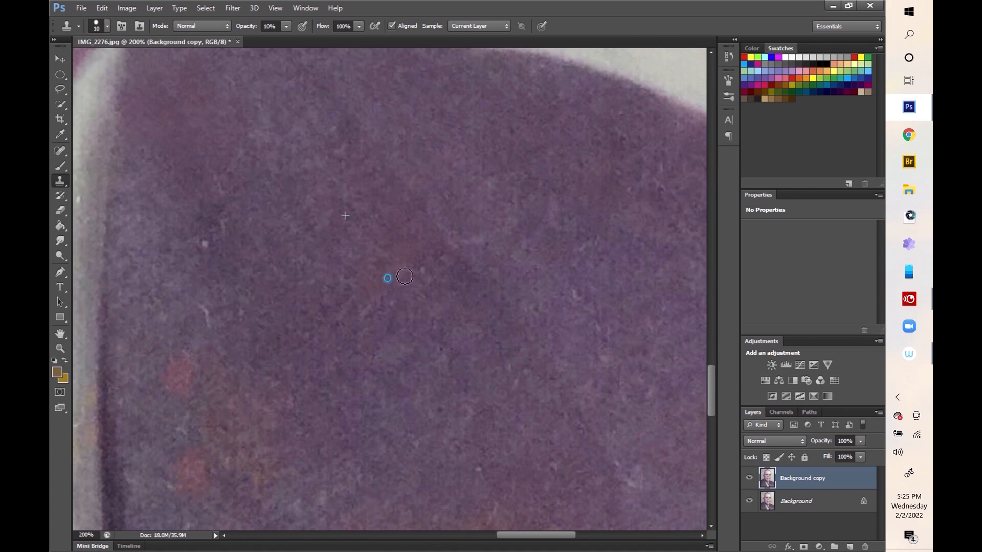
# - Patch the red spots on the suit beside the shirt collar with the Patch tool
pyautogui.hotkey('ctrl', '0')
pyautogui.hotkey('ctrl', '+')
pyautogui.hotkey('ctrl', '+')
pyautogui.hotkey('ctrl', '+')
pyautogui.hotkey('ctrl', '+')
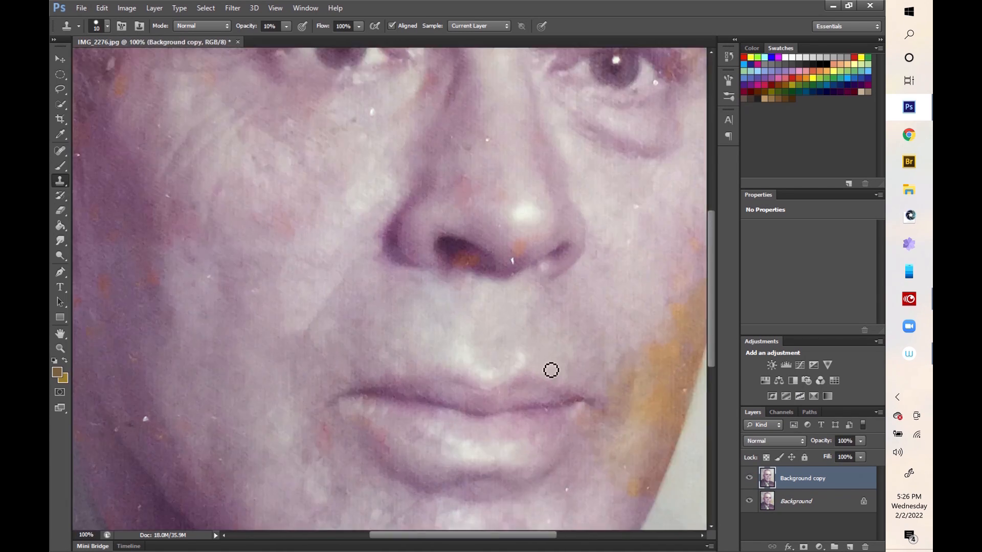
pyautogui.scroll(-8, 551, 370)
pyautogui.hscroll(6, 551, 370)
pyautogui.hotkey('ctrl', '+')
pyautogui.click(60, 150)
pyautogui.rightClick(60, 150)
pyautogui.click(103, 174)
pyautogui.moveTo(152, 153)
pyautogui.mouseDown()
pyautogui.moveTo(225, 175)
pyautogui.moveTo(149, 155)
pyautogui.mouseUp()
pyautogui.moveTo(201, 202); pyautogui.dragTo(190, 336)
pyautogui.moveTo(423, 285)
pyautogui.mouseDown()
pyautogui.moveTo(374, 353)
pyautogui.moveTo(424, 287)
pyautogui.mouseUp()
pyautogui.moveTo(419, 320); pyautogui.dragTo(351, 237)
pyautogui.moveTo(542, 279); pyautogui.dragTo(511, 292)
# - Patch the reddish stains and pale marks across the suit front below the shoulder, and clear the selection
pyautogui.click(521, 296)
pyautogui.click(469, 210)
pyautogui.moveTo(585, 358); pyautogui.dragTo(599, 373)
pyautogui.moveTo(595, 367); pyautogui.dragTo(642, 268)
pyautogui.moveTo(214, 229)
pyautogui.mouseDown()
pyautogui.moveTo(248, 261)
pyautogui.moveTo(323, 204)
pyautogui.mouseUp()
pyautogui.moveTo(195, 425); pyautogui.dragTo(223, 446)
pyautogui.moveTo(203, 358); pyautogui.dragTo(219, 408)
pyautogui.moveTo(228, 390); pyautogui.dragTo(360, 383)
pyautogui.moveTo(460, 341); pyautogui.dragTo(171, 274)
pyautogui.moveTo(515, 390); pyautogui.dragTo(379, 278)
pyautogui.moveTo(606, 225)
pyautogui.mouseDown()
pyautogui.moveTo(610, 374)
pyautogui.moveTo(614, 328)
pyautogui.mouseUp()
pyautogui.moveTo(567, 318); pyautogui.dragTo(465, 314)
pyautogui.hotkey('ctrl', 'd')
# - Patch the small specks and discoloured spots in the middle of the dark suit area
pyautogui.moveTo(240, 390); pyautogui.dragTo(360, 301)
pyautogui.moveTo(362, 307); pyautogui.dragTo(375, 225)
pyautogui.moveTo(333, 178); pyautogui.dragTo(335, 181)
pyautogui.moveTo(328, 197)
pyautogui.mouseDown()
pyautogui.moveTo(393, 154)
pyautogui.moveTo(616, 326)
pyautogui.moveTo(680, 218)
pyautogui.mouseUp()
pyautogui.moveTo(259, 292); pyautogui.dragTo(310, 208)
pyautogui.moveTo(323, 286); pyautogui.dragTo(476, 276)
pyautogui.click(530, 320)
pyautogui.moveTo(271, 313); pyautogui.dragTo(273, 312)
pyautogui.moveTo(280, 325); pyautogui.dragTo(342, 309)
pyautogui.click(432, 323)
pyautogui.moveTo(273, 350); pyautogui.dragTo(277, 351)
pyautogui.moveTo(317, 376); pyautogui.dragTo(379, 358)
# - Patch the remaining blemishes in the dark suit area just above the lighter lower part
pyautogui.moveTo(429, 440)
pyautogui.mouseDown()
pyautogui.moveTo(471, 370)
pyautogui.moveTo(460, 317)
pyautogui.mouseUp()
pyautogui.moveTo(608, 409)
pyautogui.mouseDown()
pyautogui.moveTo(548, 421)
pyautogui.moveTo(604, 425)
pyautogui.mouseUp()
pyautogui.moveTo(573, 391); pyautogui.dragTo(558, 307)
pyautogui.moveTo(542, 332); pyautogui.dragTo(316, 316)
pyautogui.moveTo(461, 293); pyautogui.dragTo(462, 294)
pyautogui.moveTo(467, 301); pyautogui.dragTo(475, 266)
pyautogui.moveTo(481, 364); pyautogui.dragTo(482, 365)
pyautogui.moveTo(488, 372); pyautogui.dragTo(586, 317)
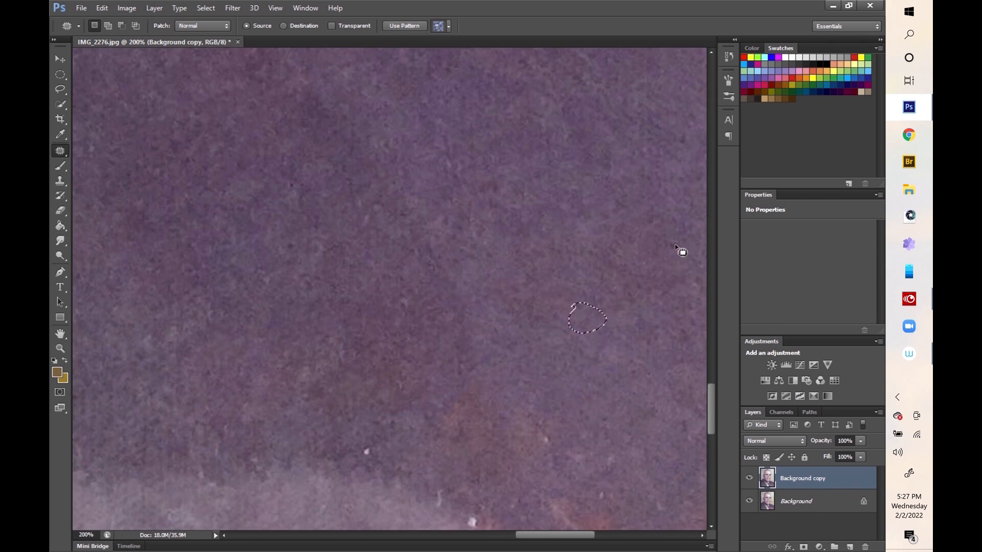
# - Patch the white speck and the orange stain near the lower border of the dark suit area
pyautogui.moveTo(358, 465); pyautogui.dragTo(353, 446)
pyautogui.moveTo(366, 452); pyautogui.dragTo(394, 425)
pyautogui.moveTo(540, 439); pyautogui.dragTo(542, 442)
pyautogui.moveTo(436, 415)
pyautogui.mouseDown()
pyautogui.moveTo(469, 379)
pyautogui.moveTo(434, 419)
pyautogui.moveTo(450, 318)
pyautogui.mouseUp()
pyautogui.moveTo(590, 361); pyautogui.dragTo(522, 201)
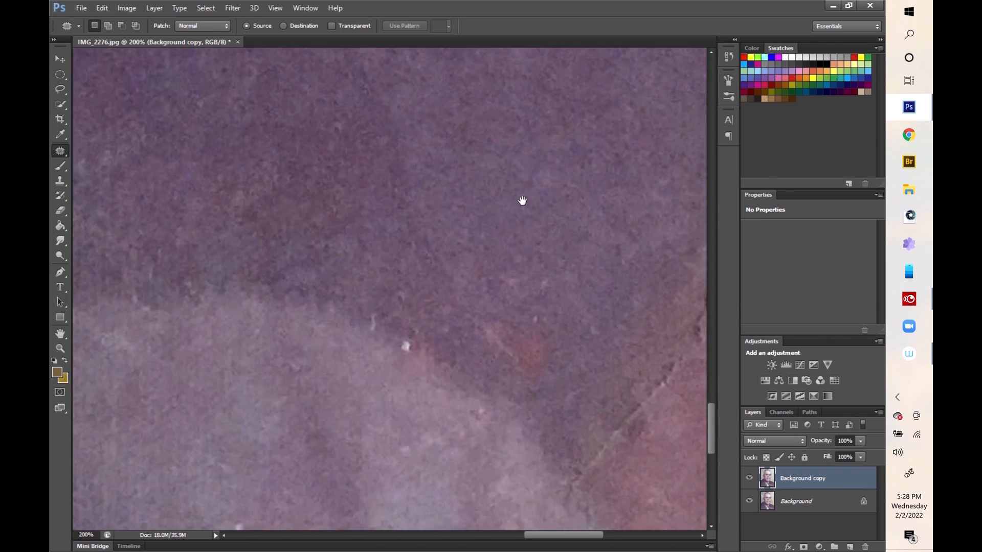
# - Patch the pale flecks and small spots along the border between the dark and lighter suit areas
pyautogui.moveTo(307, 204); pyautogui.dragTo(599, 345)
pyautogui.moveTo(195, 344); pyautogui.dragTo(194, 346)
pyautogui.moveTo(199, 354); pyautogui.dragTo(269, 304)
pyautogui.moveTo(496, 205); pyautogui.dragTo(497, 208)
pyautogui.moveTo(502, 227); pyautogui.dragTo(428, 231)
pyautogui.moveTo(508, 155); pyautogui.dragTo(509, 155)
pyautogui.click(545, 245)
pyautogui.click(467, 208)
pyautogui.moveTo(450, 399)
pyautogui.mouseDown()
pyautogui.moveTo(431, 398)
pyautogui.moveTo(491, 358)
pyautogui.mouseUp()
# - Patch the blemishes on the suit sleeve above the diagonal crease near the photo's edge
pyautogui.moveTo(572, 333)
pyautogui.mouseDown()
pyautogui.moveTo(636, 396)
pyautogui.moveTo(568, 336)
pyautogui.moveTo(408, 323)
pyautogui.mouseUp()
pyautogui.moveTo(439, 313)
pyautogui.mouseDown()
pyautogui.moveTo(609, 318)
pyautogui.moveTo(593, 313)
pyautogui.mouseUp()
pyautogui.moveTo(629, 364)
pyautogui.mouseDown()
pyautogui.moveTo(500, 239)
pyautogui.moveTo(467, 298)
pyautogui.mouseUp()
pyautogui.moveTo(434, 253); pyautogui.dragTo(436, 256)
pyautogui.moveTo(455, 260); pyautogui.dragTo(514, 266)
pyautogui.moveTo(441, 225); pyautogui.dragTo(443, 221)
pyautogui.moveTo(578, 353)
pyautogui.mouseDown()
pyautogui.moveTo(558, 302)
pyautogui.moveTo(476, 188)
pyautogui.mouseUp()
pyautogui.click(467, 222)
# - Heal the diagonal crease across the suit sleeve near the photo's edge with the Spot Healing Brush
pyautogui.rightClick(60, 151)
pyautogui.click(88, 150)
pyautogui.moveTo(508, 256)
pyautogui.mouseDown()
pyautogui.moveTo(443, 345)
pyautogui.moveTo(435, 377)
pyautogui.mouseUp()
pyautogui.moveTo(522, 261)
pyautogui.mouseDown()
pyautogui.moveTo(542, 326)
pyautogui.moveTo(581, 337)
pyautogui.mouseUp()
pyautogui.moveTo(507, 252)
pyautogui.mouseDown()
pyautogui.moveTo(540, 308)
pyautogui.moveTo(423, 308)
pyautogui.mouseUp()
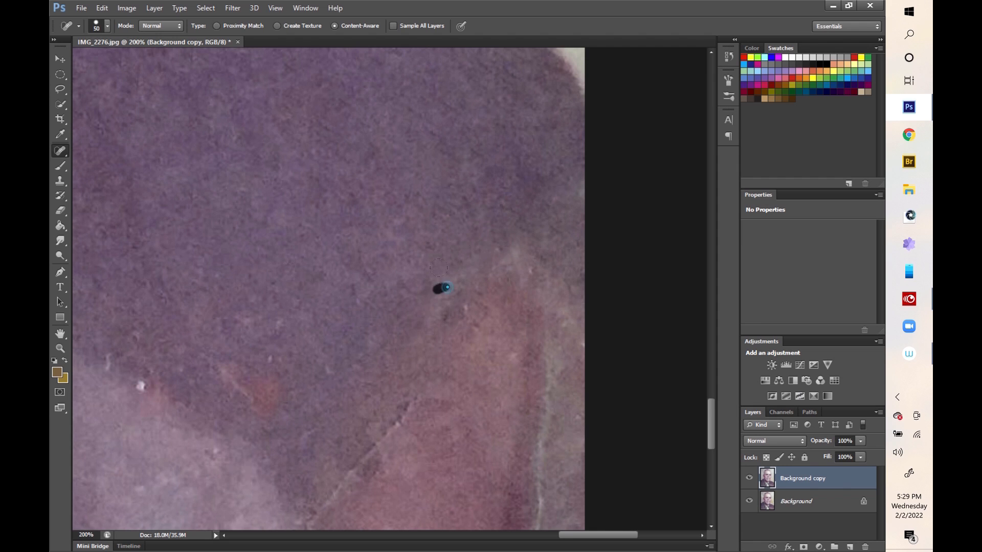
pyautogui.moveTo(396, 370); pyautogui.dragTo(345, 278)
pyautogui.moveTo(486, 223); pyautogui.dragTo(483, 461)
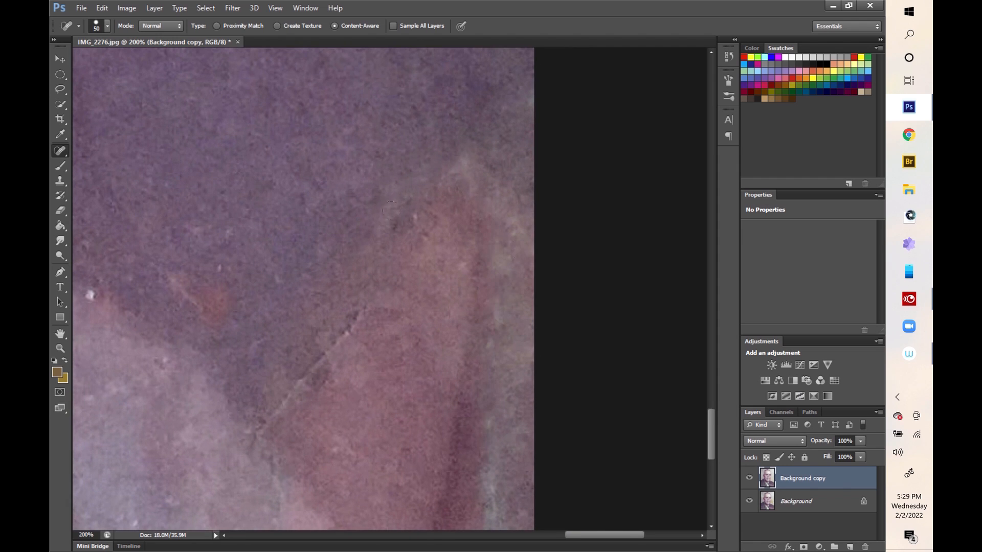
pyautogui.moveTo(268, 416); pyautogui.dragTo(362, 311)
# - Patch the white speck, orange spots and crease remnants where the dark suit area meets the lighter part
pyautogui.rightClick(60, 150)
pyautogui.click(91, 173)
pyautogui.moveTo(223, 207); pyautogui.dragTo(231, 212)
pyautogui.moveTo(317, 291)
pyautogui.mouseDown()
pyautogui.moveTo(409, 205)
pyautogui.moveTo(460, 186)
pyautogui.moveTo(276, 432)
pyautogui.moveTo(317, 292)
pyautogui.mouseUp()
pyautogui.moveTo(409, 284); pyautogui.dragTo(256, 65)
pyautogui.click(258, 67)
pyautogui.click(467, 211)
pyautogui.hotkey('ctrl', '-')
pyautogui.moveTo(346, 193); pyautogui.dragTo(570, 213)
pyautogui.click(455, 303)
pyautogui.click(472, 212)
pyautogui.moveTo(476, 274)
pyautogui.mouseDown()
pyautogui.moveTo(500, 373)
pyautogui.moveTo(534, 234)
pyautogui.mouseUp()
# - Clone dark suit texture over the reddish-brown stain on the lower sleeve near the photo's edge
pyautogui.press('s')
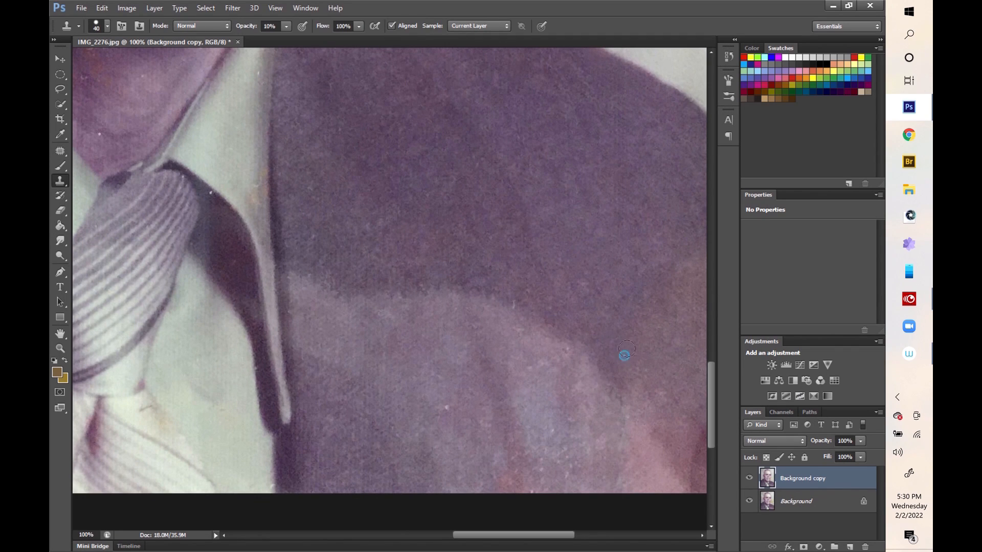
pyautogui.moveTo(634, 401); pyautogui.dragTo(636, 419)
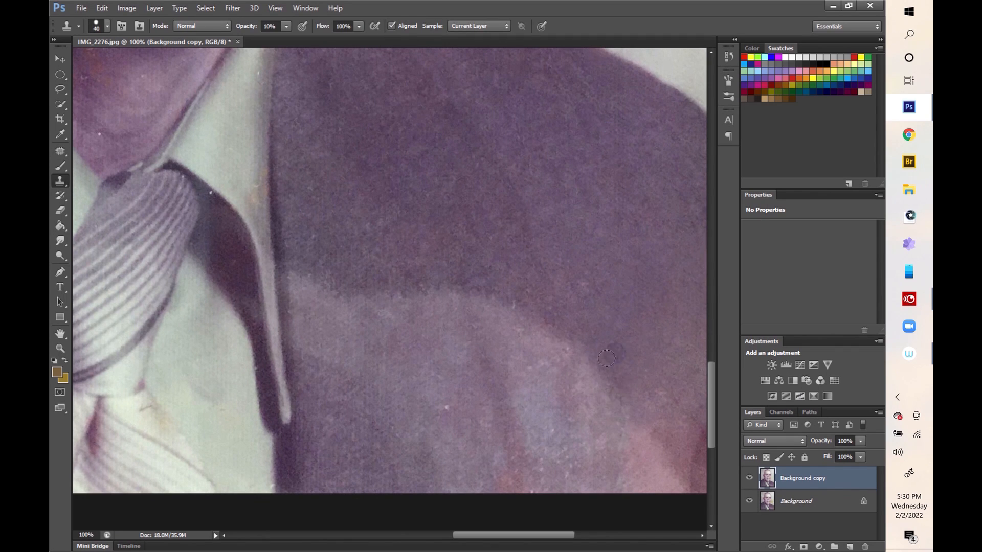
pyautogui.moveTo(687, 381)
pyautogui.mouseDown()
pyautogui.moveTo(658, 409)
pyautogui.moveTo(639, 387)
pyautogui.mouseUp()
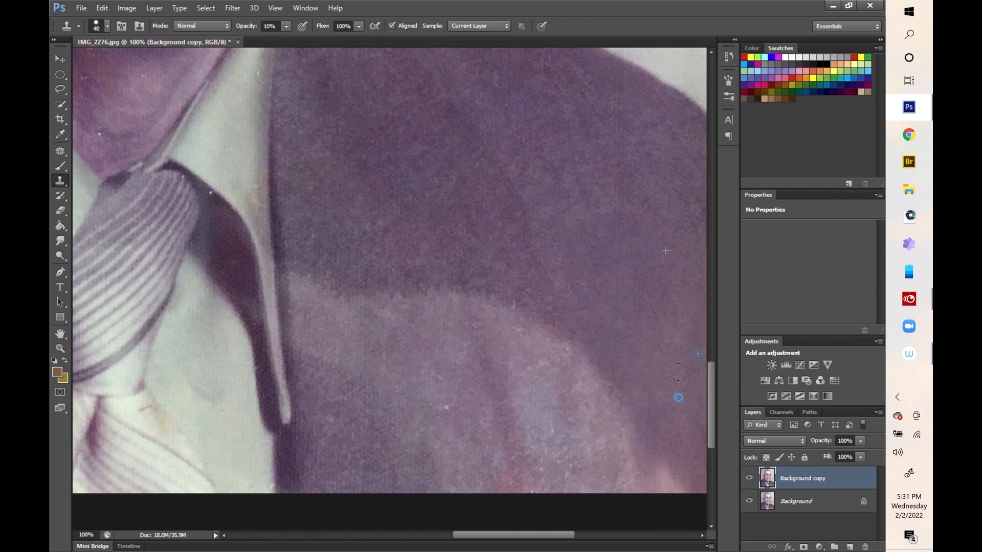
# - Patch the brown stains along the photo's edge and the adjoining lower sleeve, and clear the selection
pyautogui.hotkey('ctrl', '0')
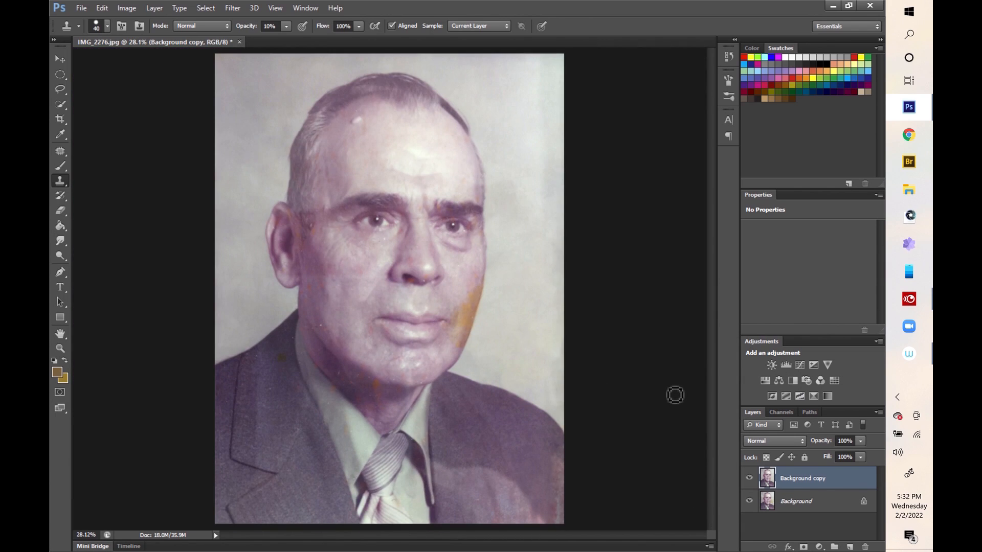
pyautogui.hotkey('ctrl', '+')
pyautogui.hotkey('ctrl', '+')
pyautogui.hotkey('ctrl', '+')
pyautogui.moveTo(572, 412); pyautogui.dragTo(378, 148)
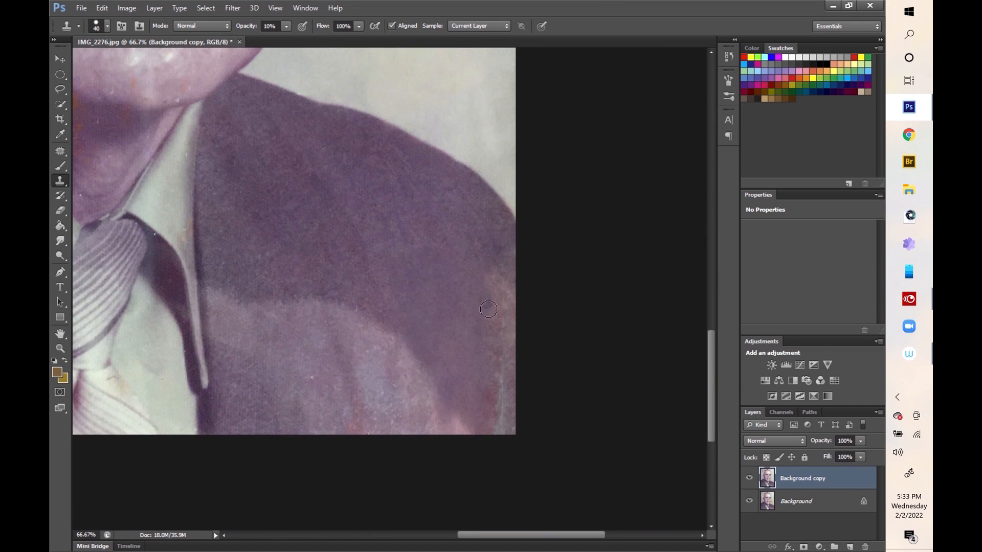
pyautogui.click(61, 151)
pyautogui.moveTo(484, 285); pyautogui.dragTo(513, 243)
pyautogui.moveTo(506, 330); pyautogui.dragTo(458, 275)
pyautogui.moveTo(390, 335)
pyautogui.mouseDown()
pyautogui.moveTo(404, 357)
pyautogui.moveTo(396, 333)
pyautogui.mouseUp()
pyautogui.moveTo(427, 370); pyautogui.dragTo(429, 274)
pyautogui.hotkey('ctrl', 'd')
# - Clone darker suit texture over the lighter lower part of the jacket to blend away its border
pyautogui.press('s')
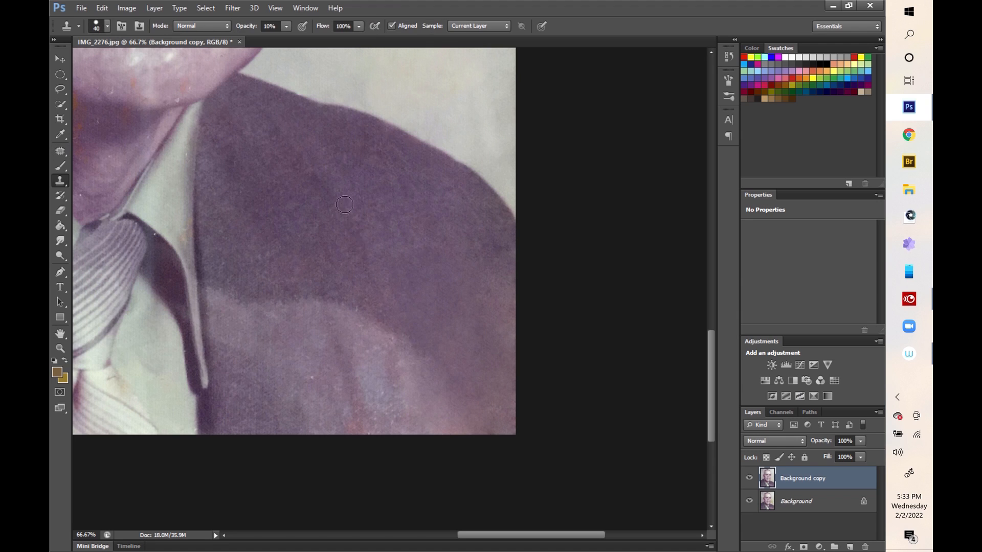
pyautogui.moveTo(489, 390)
pyautogui.mouseDown()
pyautogui.moveTo(401, 358)
pyautogui.moveTo(343, 313)
pyautogui.moveTo(427, 425)
pyautogui.moveTo(334, 328)
pyautogui.mouseUp()
pyautogui.moveTo(218, 298)
pyautogui.mouseDown()
pyautogui.moveTo(225, 312)
pyautogui.moveTo(286, 307)
pyautogui.moveTo(313, 326)
pyautogui.moveTo(259, 355)
pyautogui.mouseUp()
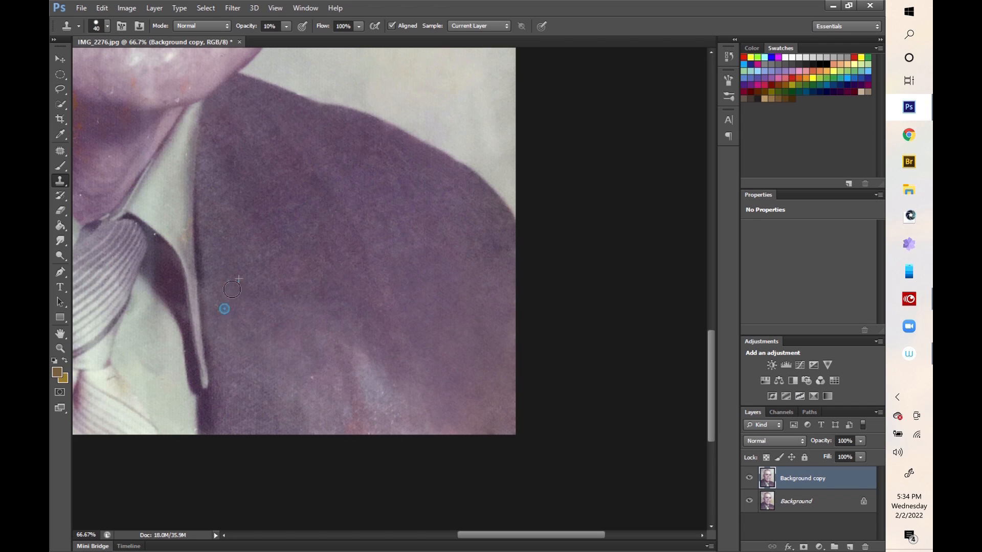
pyautogui.moveTo(330, 393)
pyautogui.mouseDown()
pyautogui.moveTo(366, 358)
pyautogui.moveTo(407, 431)
pyautogui.moveTo(342, 386)
pyautogui.moveTo(363, 440)
pyautogui.moveTo(365, 387)
pyautogui.mouseUp()
pyautogui.keyDown('alt'); pyautogui.click(312, 257); pyautogui.keyUp('alt')
# - Patch the bluish and reddish blotches at the bottom of the jacket, and clear the selection
pyautogui.click(60, 151)
pyautogui.moveTo(276, 246); pyautogui.dragTo(279, 256)
pyautogui.moveTo(307, 382); pyautogui.dragTo(384, 307)
pyautogui.moveTo(376, 377); pyautogui.dragTo(395, 391)
pyautogui.moveTo(424, 399); pyautogui.dragTo(392, 328)
pyautogui.hotkey('ctrl', 'd')
# - Patch the spots on the opposite suit shoulder and near its upper edge
pyautogui.moveTo(230, 391); pyautogui.dragTo(487, 336)
pyautogui.moveTo(402, 202); pyautogui.dragTo(397, 200)
pyautogui.moveTo(387, 218); pyautogui.dragTo(324, 274)
pyautogui.hotkey('ctrl', 'd')
pyautogui.moveTo(353, 322); pyautogui.dragTo(343, 351)
pyautogui.moveTo(246, 265); pyautogui.dragTo(247, 266)
pyautogui.moveTo(243, 271); pyautogui.dragTo(267, 269)
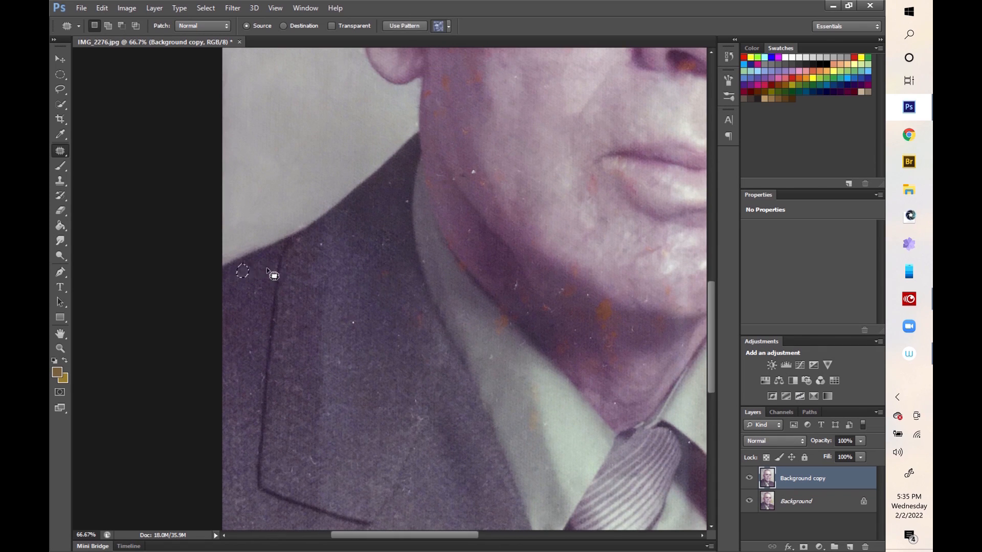
# - Clear the selection and heal the pale specks on the suit shoulder with the Healing Brush
pyautogui.rightClick(62, 153)
pyautogui.click(97, 160)
pyautogui.hotkey('ctrl', 'd')
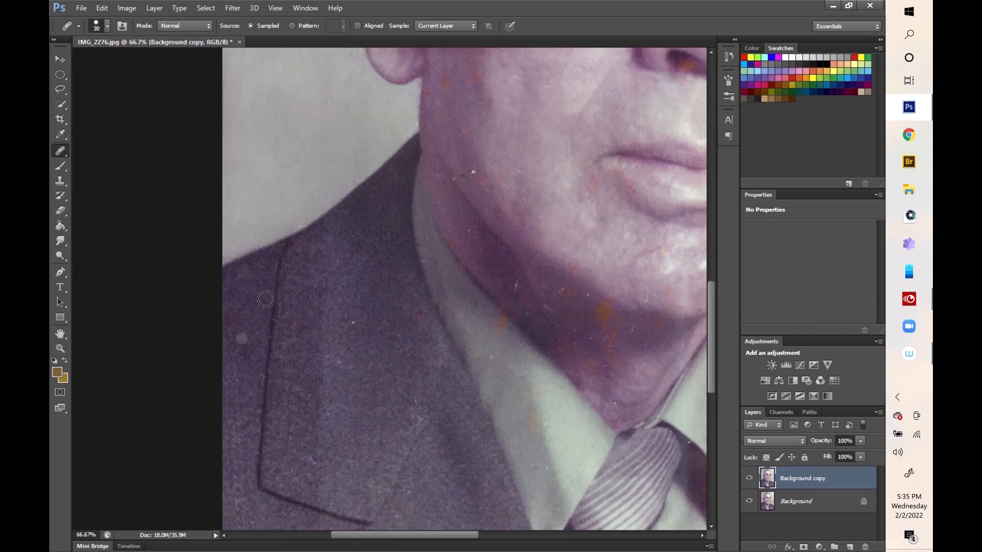
pyautogui.hotkey('ctrl', '+')
pyautogui.hotkey('ctrl', '+')
pyautogui.moveTo(192, 447); pyautogui.dragTo(232, 325)
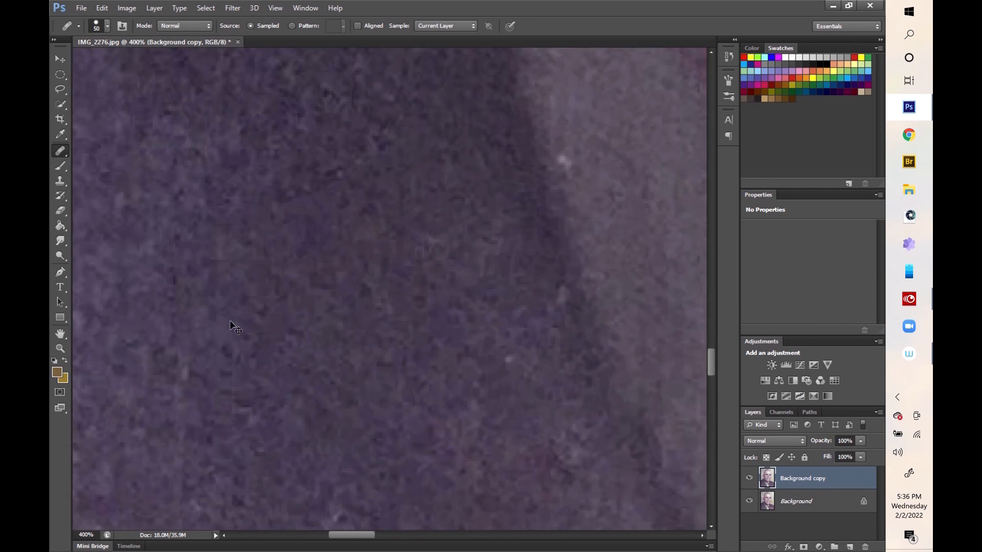
pyautogui.moveTo(384, 61); pyautogui.dragTo(352, 208)
pyautogui.moveTo(93, 521); pyautogui.dragTo(318, 300)
pyautogui.click(317, 301)
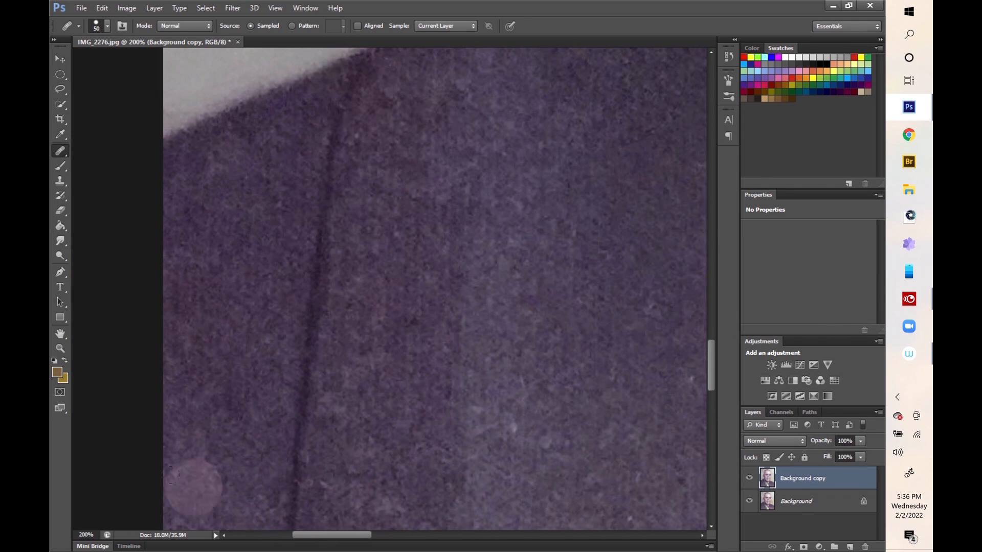
# - Heal the white specks and small scratches across the lapel down to its notch
pyautogui.hscroll(10, 240, 355)
pyautogui.hscroll(-5, 508, 261)
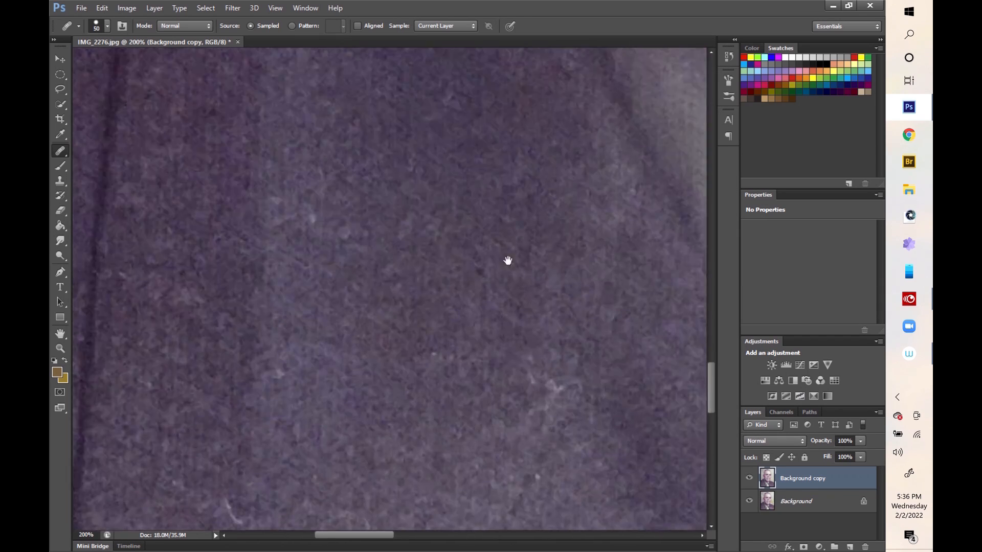
pyautogui.scroll(-3, 404, 254)
pyautogui.moveTo(306, 133); pyautogui.dragTo(401, 154)
pyautogui.moveTo(401, 443)
pyautogui.mouseDown()
pyautogui.moveTo(461, 189)
pyautogui.moveTo(412, 158)
pyautogui.mouseUp()
pyautogui.click(537, 371)
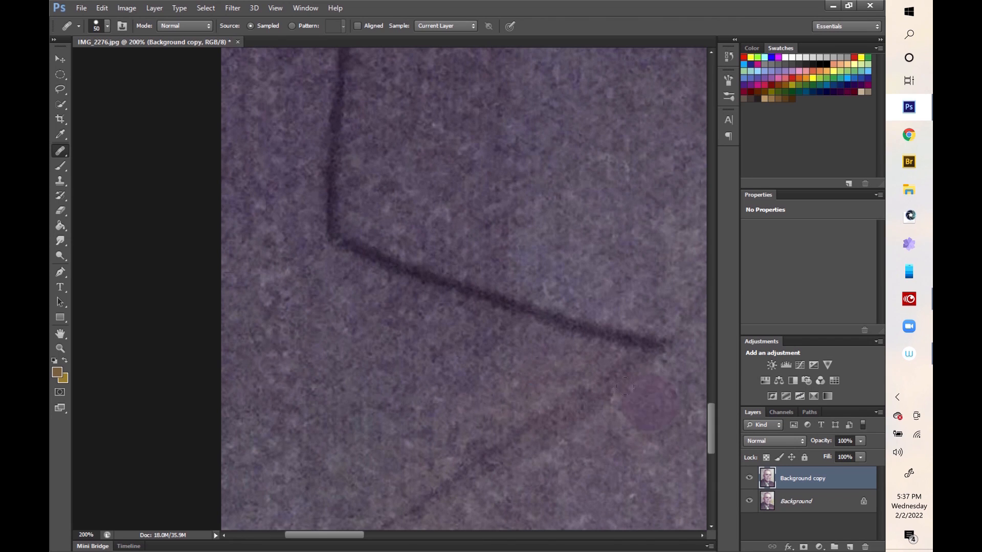
pyautogui.moveTo(588, 169); pyautogui.dragTo(253, 460)
pyautogui.click(476, 299)
pyautogui.moveTo(633, 452)
pyautogui.mouseDown()
pyautogui.moveTo(437, 224)
pyautogui.moveTo(420, 130)
pyautogui.mouseUp()
pyautogui.click(225, 218)
# - Patch the spots on the lower lapel and on the jacket down to the photo's bottom edge
pyautogui.click(59, 151)
pyautogui.click(108, 169)
pyautogui.moveTo(538, 418); pyautogui.dragTo(664, 316)
pyautogui.moveTo(444, 207)
pyautogui.mouseDown()
pyautogui.moveTo(416, 255)
pyautogui.moveTo(441, 211)
pyautogui.mouseUp()
pyautogui.moveTo(316, 149); pyautogui.dragTo(307, 153)
pyautogui.moveTo(312, 307); pyautogui.dragTo(460, 179)
pyautogui.moveTo(463, 185); pyautogui.dragTo(455, 189)
pyautogui.moveTo(476, 215); pyautogui.dragTo(311, 237)
pyautogui.moveTo(449, 308); pyautogui.dragTo(439, 305)
pyautogui.moveTo(456, 323); pyautogui.dragTo(353, 328)
pyautogui.moveTo(358, 358); pyautogui.dragTo(410, 430)
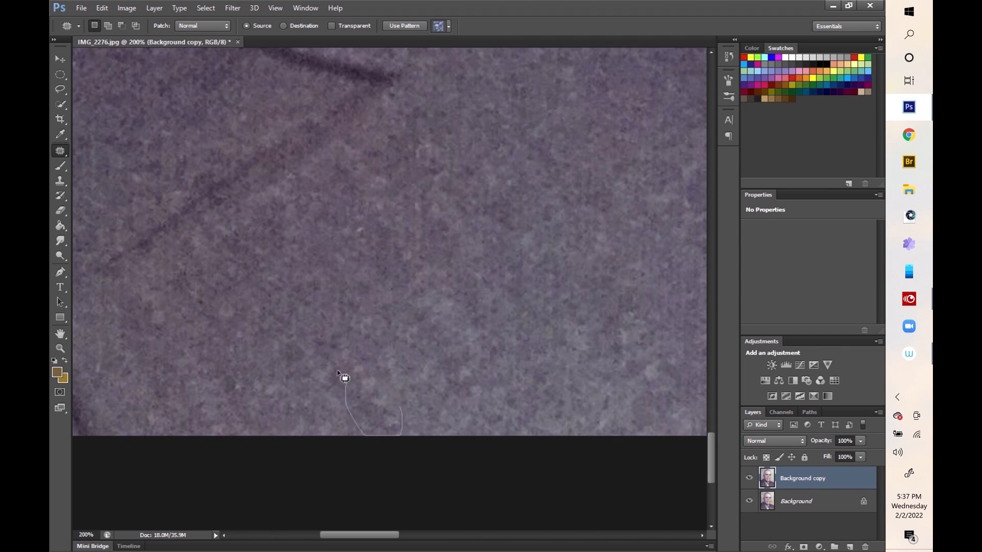
# - Patch the remaining small spots on the jacket just below the lapel seam
pyautogui.moveTo(358, 214); pyautogui.dragTo(353, 218)
pyautogui.moveTo(355, 238); pyautogui.dragTo(439, 160)
pyautogui.moveTo(225, 295); pyautogui.dragTo(217, 298)
pyautogui.moveTo(223, 307); pyautogui.dragTo(261, 328)
pyautogui.click(261, 329)
pyautogui.moveTo(227, 224); pyautogui.dragTo(387, 300)
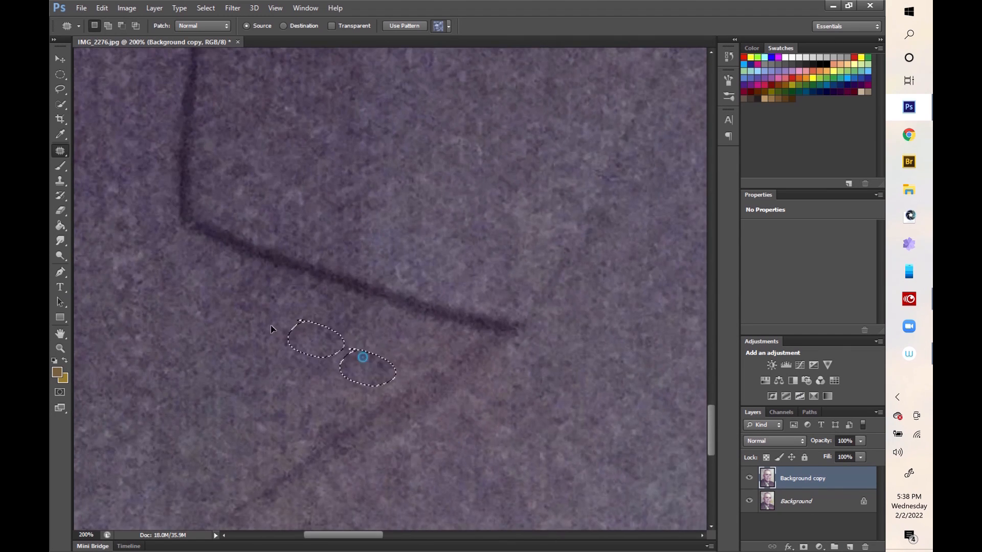
# - Clear the selection and clone nearby suit texture at 10% opacity over the lighter bluish band on the lapel
pyautogui.hotkey('ctrl', '-')
pyautogui.hotkey('ctrl', '-')
pyautogui.press('s')
pyautogui.hotkey('ctrl', 'd')
pyautogui.keyDown('alt'); pyautogui.click(391, 244); pyautogui.keyUp('alt')
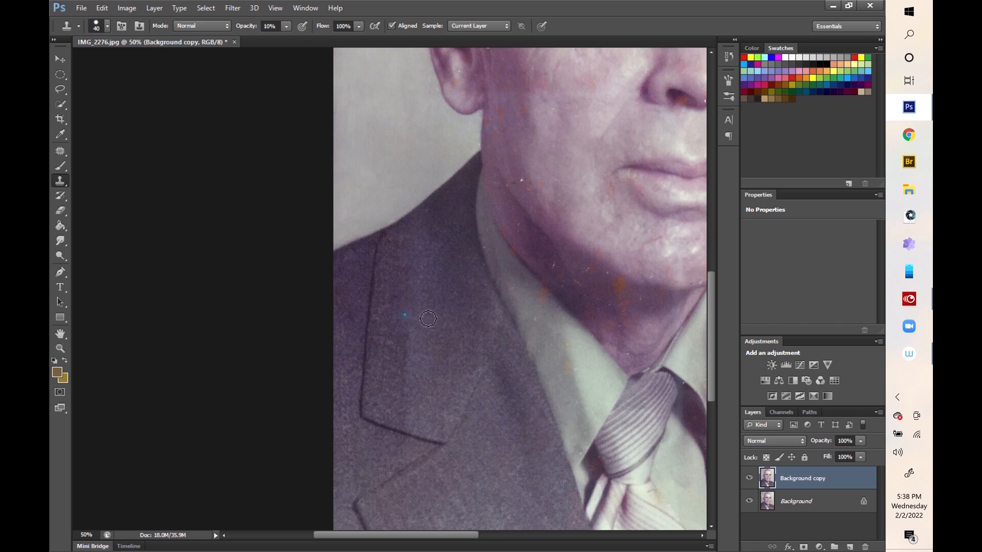
pyautogui.moveTo(418, 301); pyautogui.dragTo(415, 315)
pyautogui.moveTo(444, 355); pyautogui.dragTo(417, 268)
pyautogui.moveTo(352, 228); pyautogui.dragTo(346, 258)
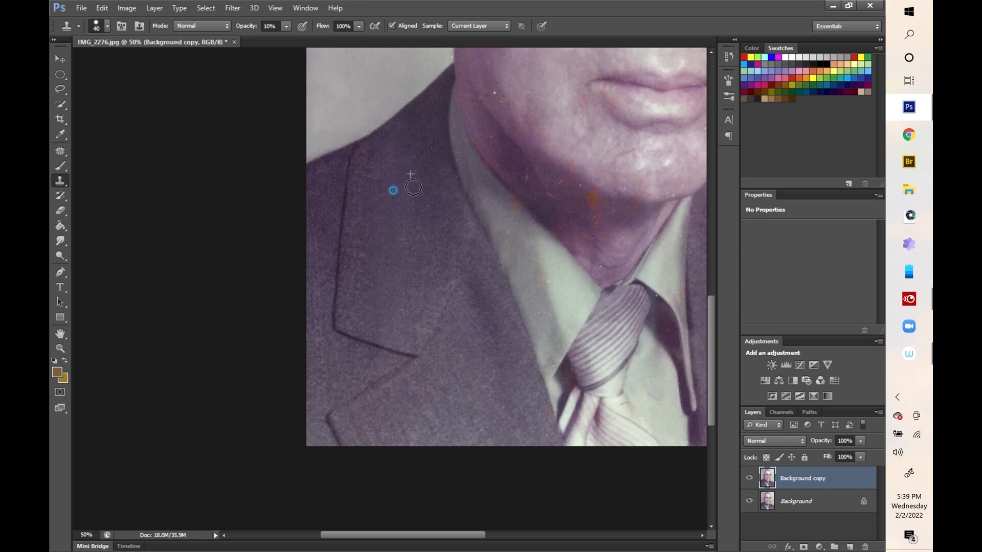
pyautogui.keyDown('alt'); pyautogui.click(359, 226); pyautogui.keyUp('alt')
# - Compare the retouched layer with the original across the whole photo
pyautogui.press('j')
pyautogui.hotkey('ctrl', '0')
pyautogui.click(749, 478)
pyautogui.click(750, 479)
# - Patch the uneven blotches on the lapel, and clear the selection
pyautogui.scroll(3, 465, 444)
pyautogui.moveTo(393, 277)
pyautogui.mouseDown()
pyautogui.moveTo(413, 330)
pyautogui.moveTo(422, 196)
pyautogui.mouseUp()
pyautogui.moveTo(340, 319); pyautogui.dragTo(392, 322)
pyautogui.moveTo(327, 348); pyautogui.dragTo(404, 363)
pyautogui.hotkey('ctrl', 'd')
pyautogui.moveTo(465, 361); pyautogui.dragTo(466, 292)
pyautogui.moveTo(403, 278); pyautogui.dragTo(438, 335)
pyautogui.moveTo(395, 327); pyautogui.dragTo(441, 308)
pyautogui.hotkey('ctrl', 'd')
# - Patch the remaining discoloured areas of the jacket around the lapel
pyautogui.moveTo(561, 375); pyautogui.dragTo(582, 358)
pyautogui.moveTo(567, 327)
pyautogui.mouseDown()
pyautogui.moveTo(550, 285)
pyautogui.moveTo(485, 321)
pyautogui.mouseUp()
pyautogui.hotkey('ctrl', 'd')
pyautogui.moveTo(494, 299); pyautogui.dragTo(470, 277)
pyautogui.click(363, 289)
pyautogui.click(468, 210)
pyautogui.moveTo(435, 199); pyautogui.dragTo(358, 370)
pyautogui.moveTo(327, 206); pyautogui.dragTo(328, 230)
# - Clear the selection and spot-heal the specks on the shaded shirt collar and the adjoining suit and neck edges
pyautogui.rightClick(60, 151)
pyautogui.click(115, 149)
pyautogui.hotkey('ctrl', 'd')
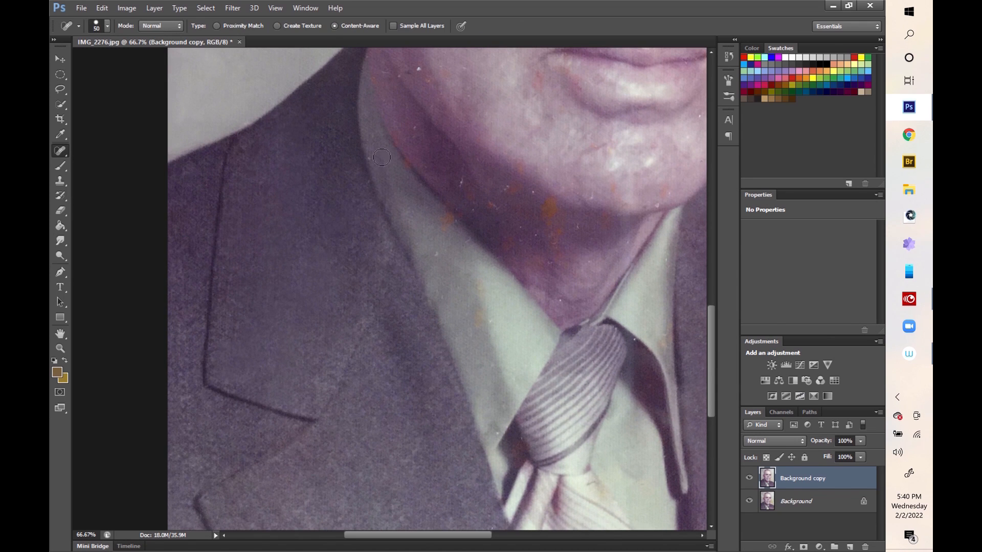
pyautogui.hotkey('ctrl', '+')
pyautogui.hotkey('ctrl', '+')
pyautogui.moveTo(435, 57); pyautogui.dragTo(414, 456)
pyautogui.moveTo(404, 318); pyautogui.dragTo(417, 426)
pyautogui.moveTo(198, 163); pyautogui.dragTo(132, 208)
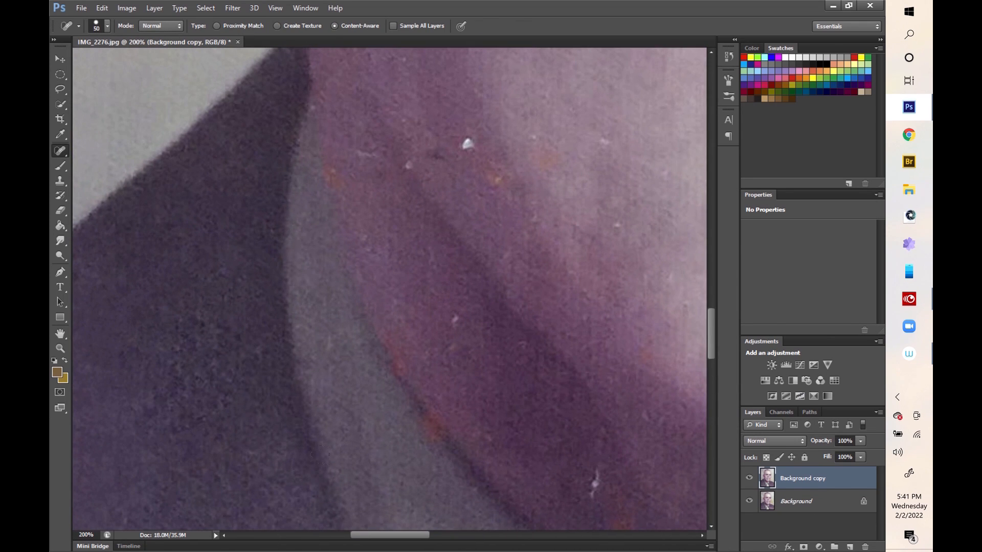
pyautogui.moveTo(462, 486); pyautogui.dragTo(417, 291)
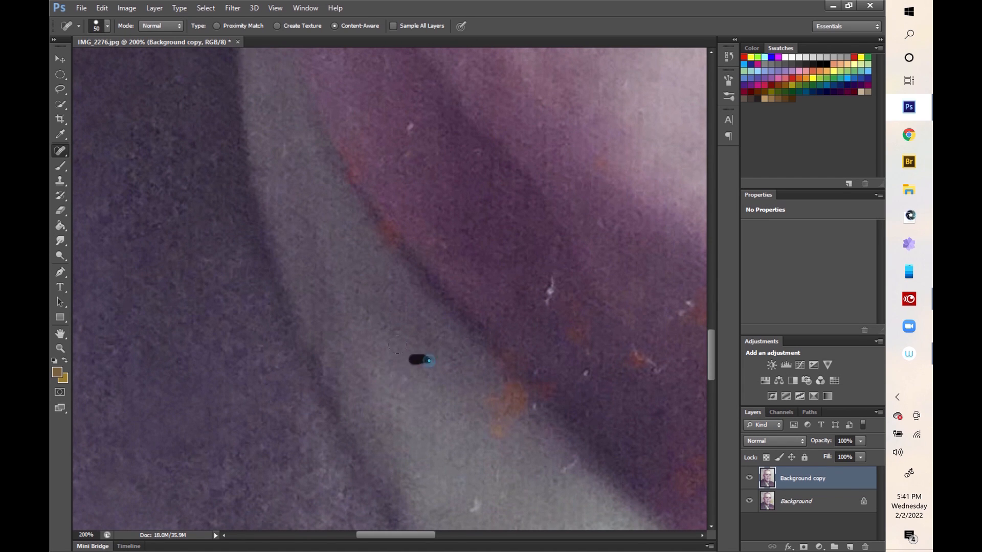
pyautogui.moveTo(560, 486); pyautogui.dragTo(478, 375)
pyautogui.moveTo(322, 77)
pyautogui.mouseDown()
pyautogui.moveTo(436, 416)
pyautogui.moveTo(461, 430)
pyautogui.mouseUp()
# - Clone clean texture at 10% opacity over the reddish stains along the edge between the shirt collar and the neck
pyautogui.press('s')
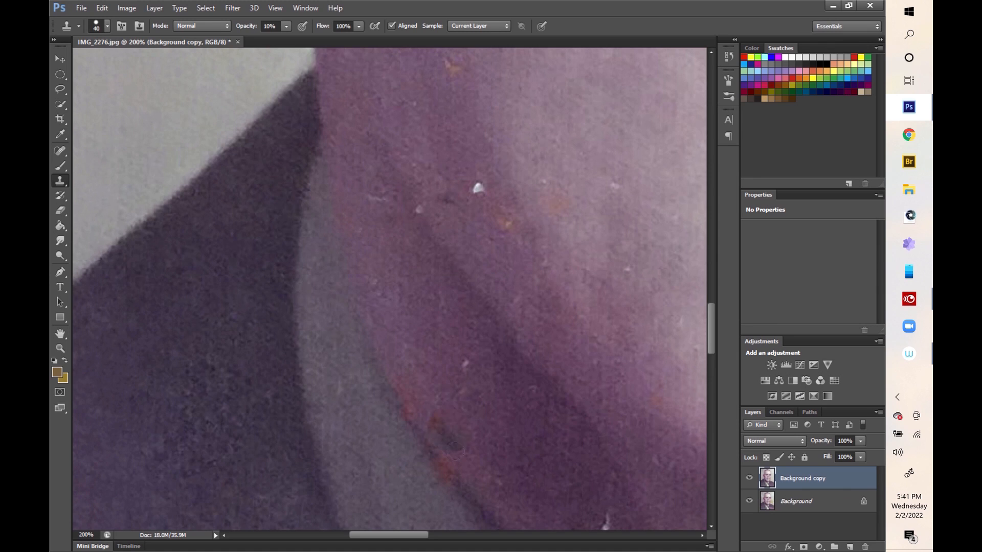
pyautogui.moveTo(476, 511); pyautogui.dragTo(400, 370)
pyautogui.keyDown('alt'); pyautogui.click(440, 417); pyautogui.keyUp('alt')
pyautogui.moveTo(370, 329); pyautogui.dragTo(370, 344)
pyautogui.moveTo(539, 328); pyautogui.dragTo(523, 272)
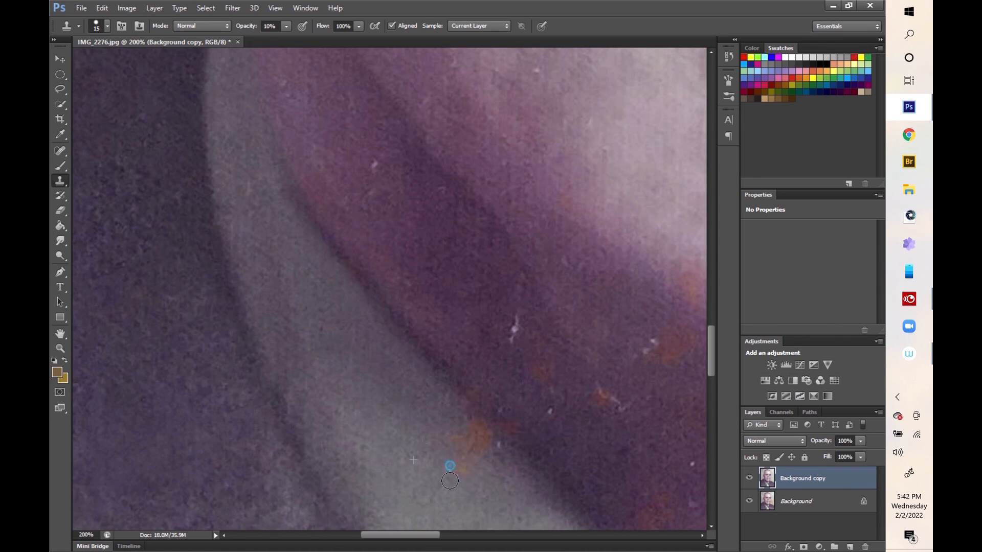
pyautogui.moveTo(479, 440); pyautogui.dragTo(477, 409)
pyautogui.rightClick(464, 415)
pyautogui.click(459, 412)
# - Patch the orange stain on the shirt collar below the neck
pyautogui.click(61, 151)
pyautogui.click(113, 172)
pyautogui.moveTo(466, 446)
pyautogui.mouseDown()
pyautogui.moveTo(419, 400)
pyautogui.moveTo(392, 256)
pyautogui.moveTo(403, 216)
pyautogui.mouseUp()
pyautogui.hotkey('ctrl', 'd')
pyautogui.moveTo(335, 395); pyautogui.dragTo(336, 419)
# - Patch the white specks and small stains on the upper part of the shirt collar
pyautogui.moveTo(470, 392)
pyautogui.mouseDown()
pyautogui.moveTo(453, 397)
pyautogui.moveTo(498, 421)
pyautogui.mouseUp()
pyautogui.moveTo(341, 306); pyautogui.dragTo(353, 303)
pyautogui.moveTo(397, 339); pyautogui.dragTo(403, 344)
pyautogui.click(454, 382)
pyautogui.moveTo(430, 303)
pyautogui.mouseDown()
pyautogui.moveTo(399, 263)
pyautogui.moveTo(412, 110)
pyautogui.mouseUp()
pyautogui.moveTo(455, 276); pyautogui.dragTo(464, 338)
pyautogui.click(490, 311)
# - Patch the stains and specks farther down the shirt collar towards the tie
pyautogui.moveTo(453, 436); pyautogui.dragTo(456, 437)
pyautogui.moveTo(408, 265)
pyautogui.mouseDown()
pyautogui.moveTo(421, 265)
pyautogui.moveTo(352, 177)
pyautogui.mouseUp()
pyautogui.moveTo(456, 449); pyautogui.dragTo(497, 232)
pyautogui.moveTo(423, 398); pyautogui.dragTo(432, 393)
pyautogui.moveTo(427, 363); pyautogui.dragTo(420, 305)
pyautogui.click(466, 361)
# - Patch the white specks around the tie knot and on the dark collar underside
pyautogui.moveTo(494, 252); pyautogui.dragTo(282, 357)
pyautogui.moveTo(431, 250); pyautogui.dragTo(428, 245)
pyautogui.moveTo(427, 250); pyautogui.dragTo(446, 266)
pyautogui.click(456, 351)
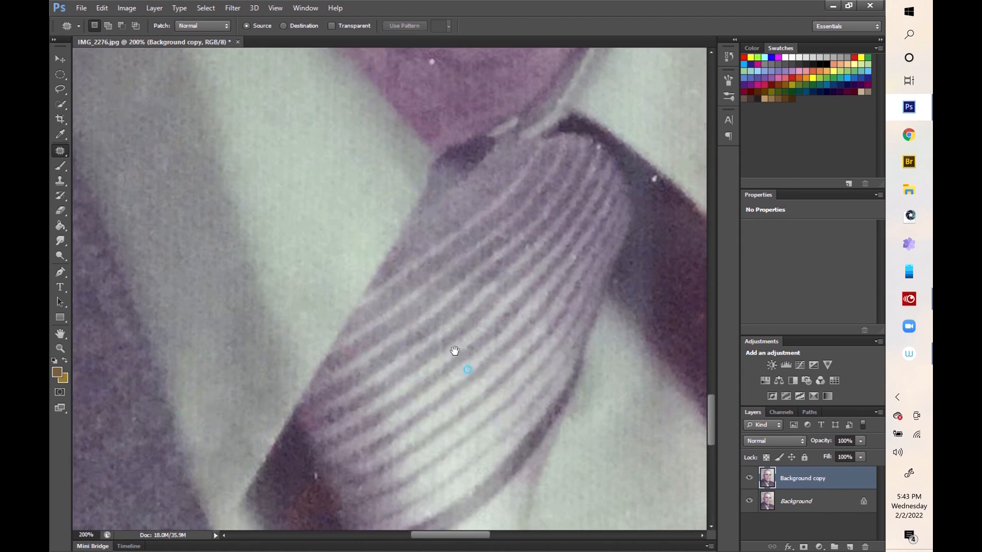
pyautogui.moveTo(455, 351); pyautogui.dragTo(414, 280)
pyautogui.moveTo(537, 167); pyautogui.dragTo(540, 172)
pyautogui.click(618, 245)
# - Spot-heal the small specks on the striped tie knot and its edges
pyautogui.rightClick(65, 154)
pyautogui.click(123, 149)
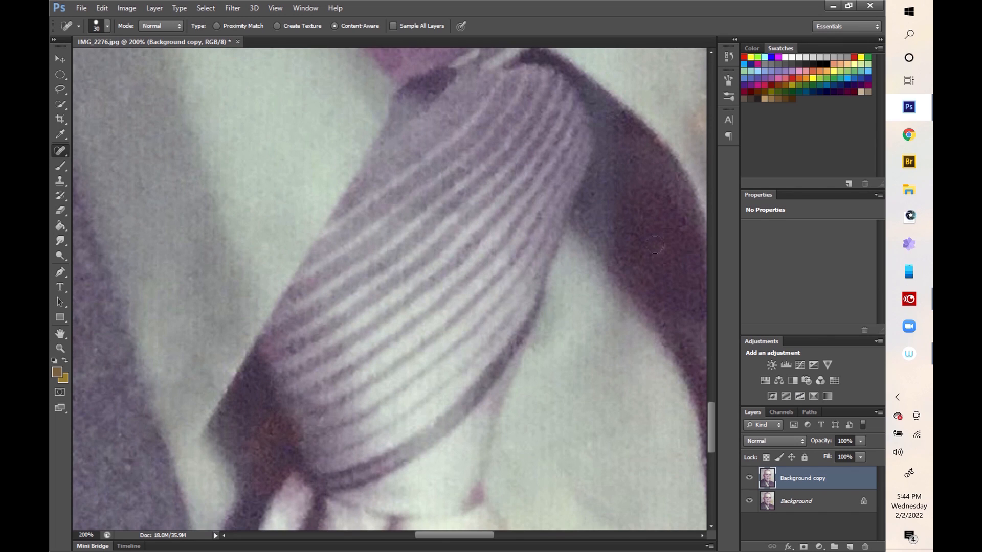
pyautogui.moveTo(308, 236); pyautogui.dragTo(487, 72)
# - Clone dark fabric over the reddish-brown stain beside the lower tie knot with a 7 px brush at 10% opacity
pyautogui.press('s')
pyautogui.press('[')
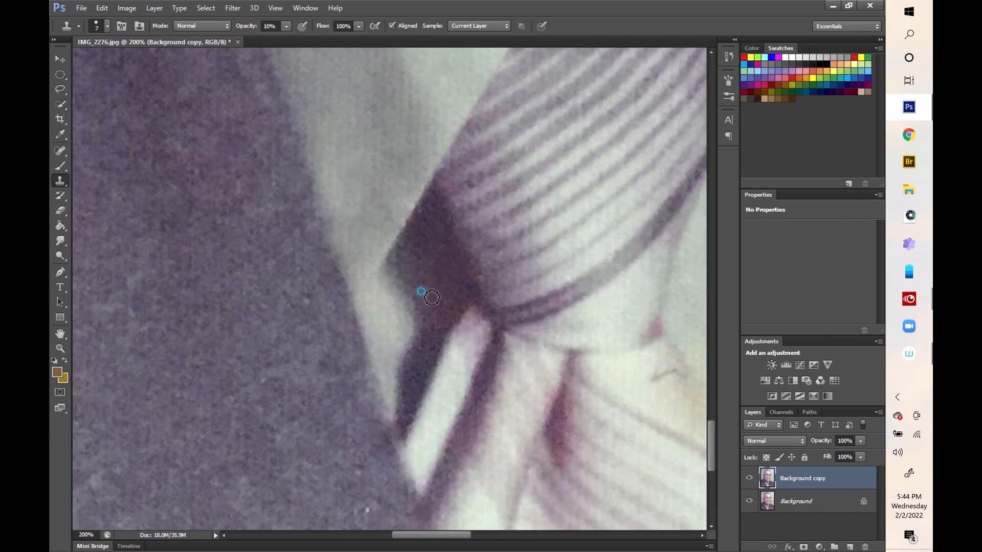
pyautogui.moveTo(423, 244); pyautogui.dragTo(473, 280)
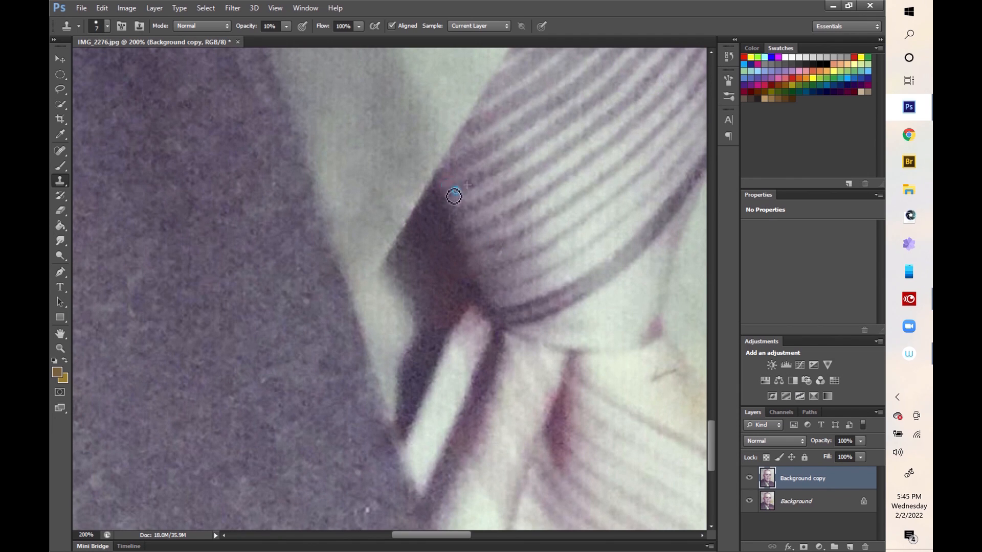
pyautogui.scroll(-2, 430, 217)
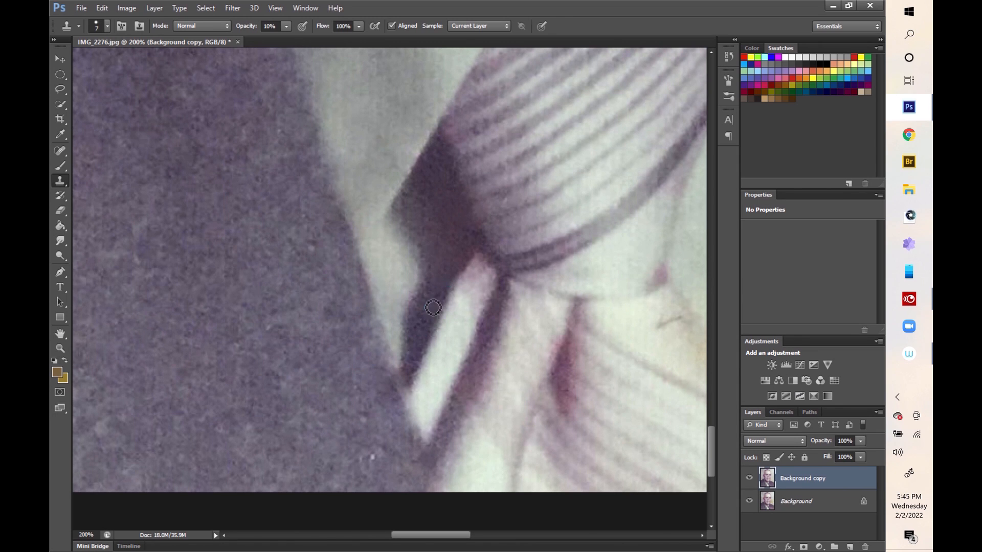
# - Spot-heal the specks on the jacket beside the tie and the brown mark below the knot
pyautogui.press('j')
pyautogui.hscroll(-3, 425, 330)
pyautogui.click(425, 220)
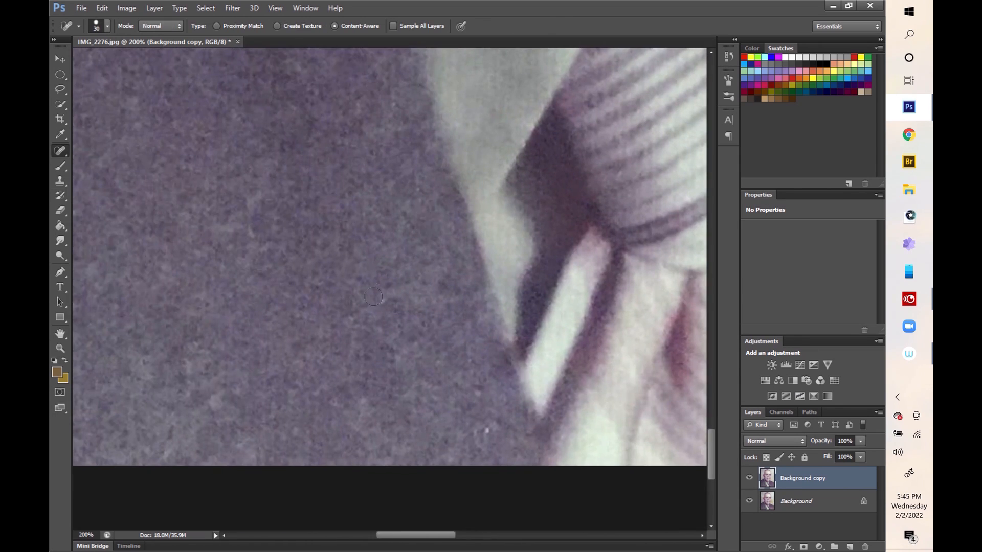
pyautogui.hscroll(5, 534, 410)
pyautogui.moveTo(473, 308)
pyautogui.mouseDown()
pyautogui.moveTo(502, 302)
pyautogui.moveTo(374, 313)
pyautogui.mouseUp()
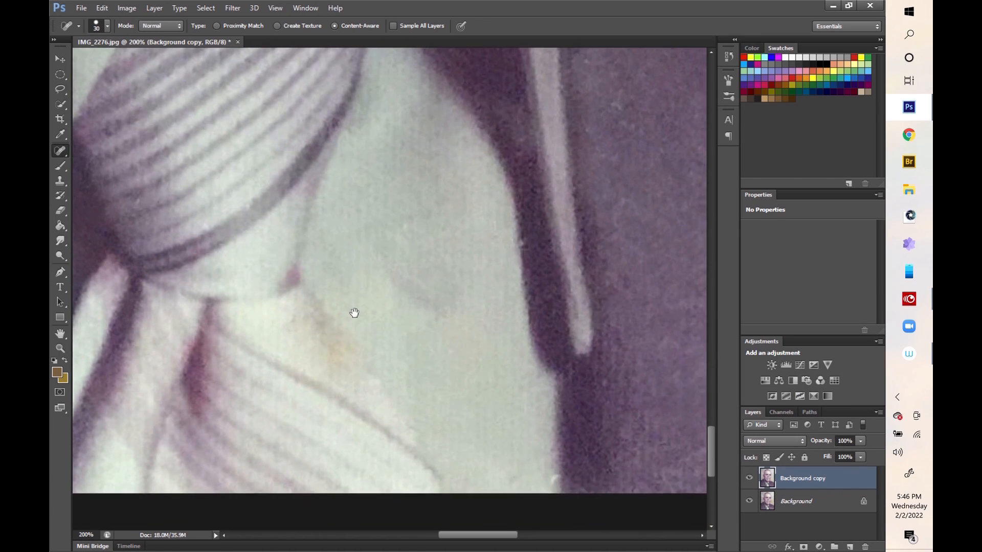
# - Clone clean texture over the yellowish stain below the tie knot and along the dark collar edge
pyautogui.press('s')
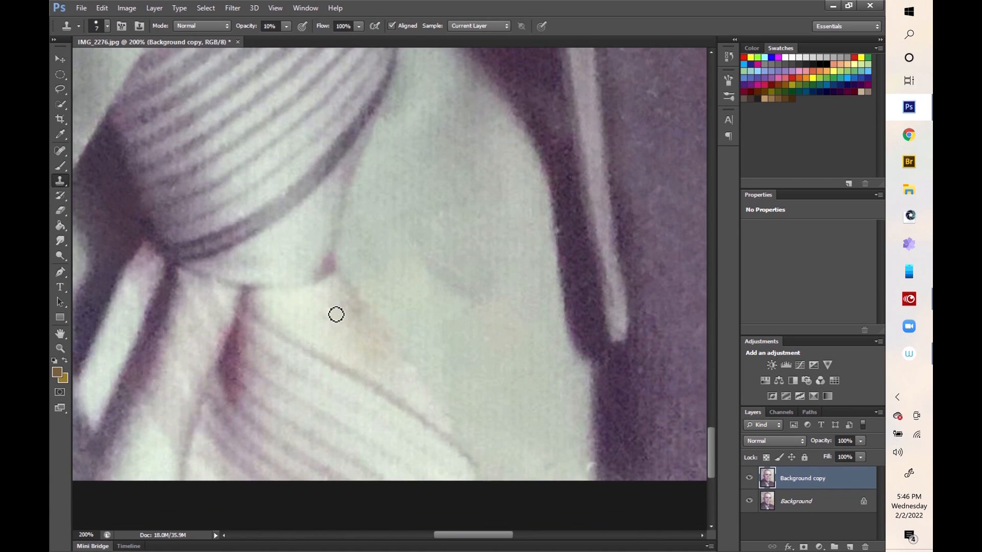
pyautogui.moveTo(507, 315); pyautogui.dragTo(352, 243)
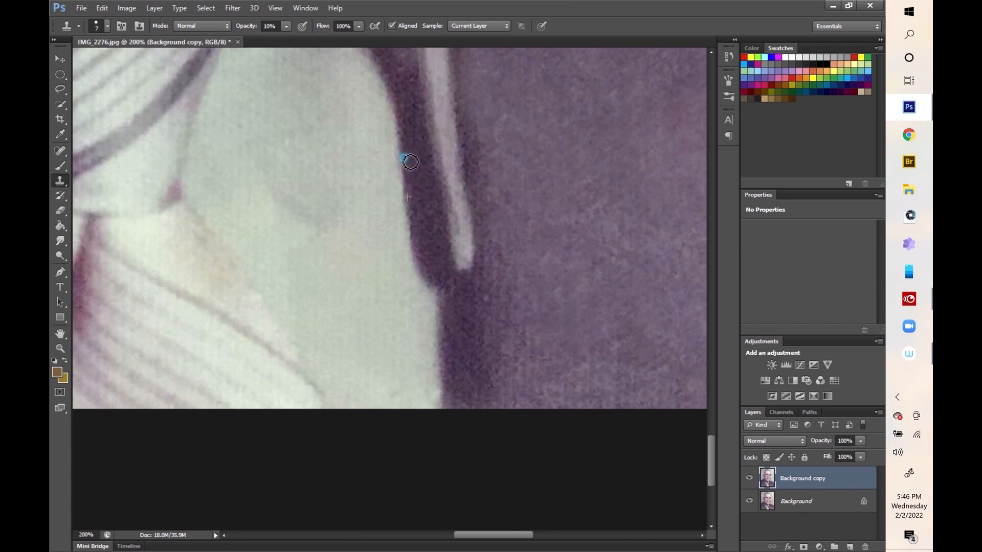
pyautogui.moveTo(510, 215)
pyautogui.mouseDown()
pyautogui.moveTo(633, 363)
pyautogui.moveTo(706, 342)
pyautogui.mouseUp()
# - Patch the remaining smudges on the shirt beside the tie, and clear the selection
pyautogui.click(60, 150)
pyautogui.moveTo(469, 333)
pyautogui.mouseDown()
pyautogui.moveTo(494, 395)
pyautogui.moveTo(531, 314)
pyautogui.mouseUp()
pyautogui.click(553, 261)
pyautogui.moveTo(404, 275); pyautogui.dragTo(402, 277)
pyautogui.hotkey('ctrl', 'd')
# - Compare the whole portrait before and after retouching by hiding and showing the retouched layer
pyautogui.hotkey('ctrl', '-')
pyautogui.hotkey('ctrl', '-')
pyautogui.hotkey('ctrl', '-')
pyautogui.hotkey('ctrl', '-')
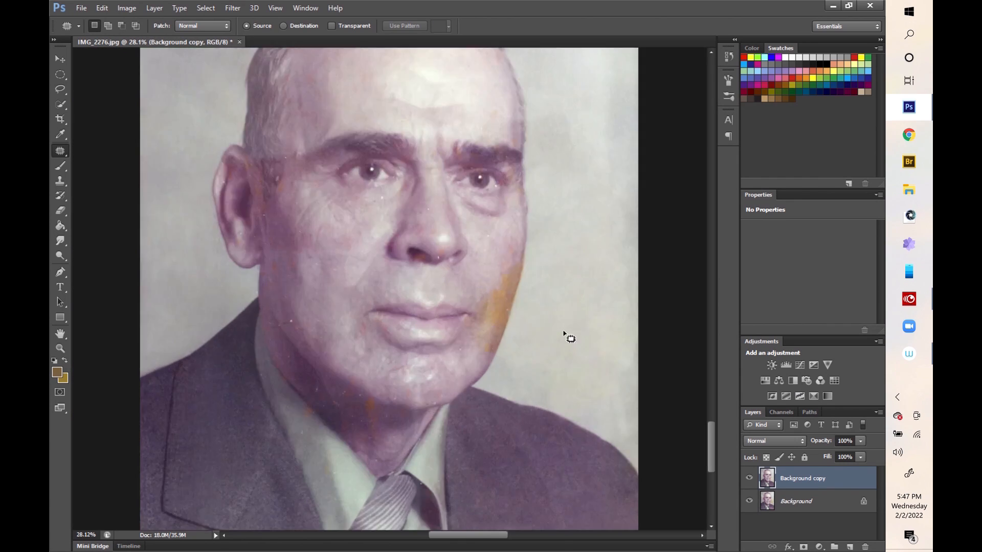
pyautogui.click(749, 478)
pyautogui.click(749, 478)
# - Patch the spots on the dark underside of the shirt collar beside the tie, and clear the selection
pyautogui.hotkey('ctrl', '+')
pyautogui.hotkey('ctrl', '+')
pyautogui.hotkey('ctrl', '+')
pyautogui.hotkey('ctrl', '+')
pyautogui.moveTo(495, 329); pyautogui.dragTo(560, 82)
pyautogui.moveTo(491, 460); pyautogui.dragTo(604, 92)
pyautogui.moveTo(588, 193)
pyautogui.mouseDown()
pyautogui.moveTo(555, 217)
pyautogui.moveTo(506, 291)
pyautogui.mouseUp()
pyautogui.moveTo(555, 342); pyautogui.dragTo(553, 345)
pyautogui.moveTo(565, 381); pyautogui.dragTo(552, 321)
pyautogui.hotkey('ctrl', 'd')
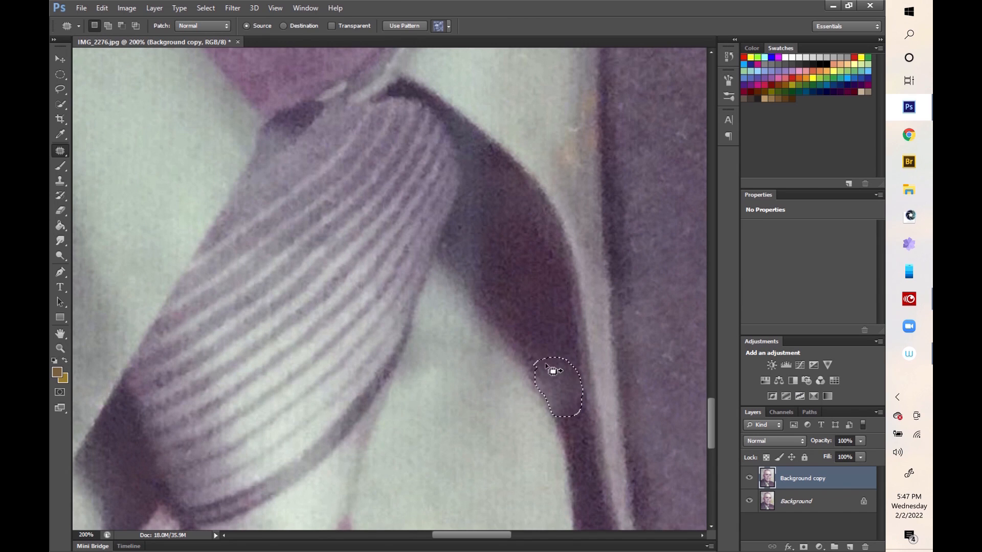
# - Clone and patch the uneven shading where the dark collar underside narrows along the shirt
pyautogui.press('s')
pyautogui.moveTo(553, 402)
pyautogui.mouseDown()
pyautogui.moveTo(585, 395)
pyautogui.moveTo(527, 280)
pyautogui.moveTo(573, 411)
pyautogui.mouseUp()
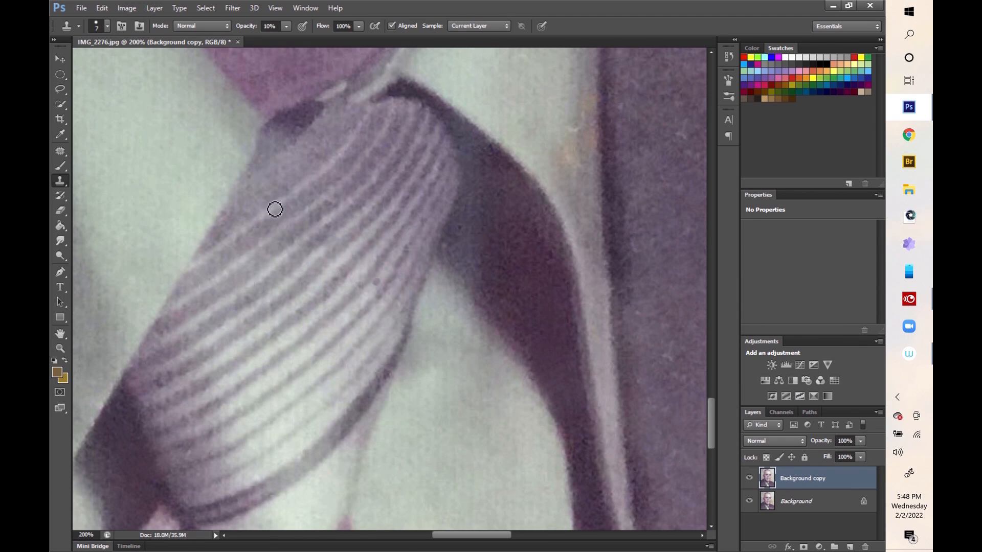
pyautogui.press('j')
pyautogui.moveTo(563, 427); pyautogui.dragTo(555, 430)
pyautogui.moveTo(547, 368); pyautogui.dragTo(611, 407)
# - Clone dark fabric at 10% opacity over the bluish patches and uneven edges of the dark collar underside
pyautogui.press('s')
pyautogui.scroll(-3, 611, 406)
pyautogui.hscroll(1, 611, 407)
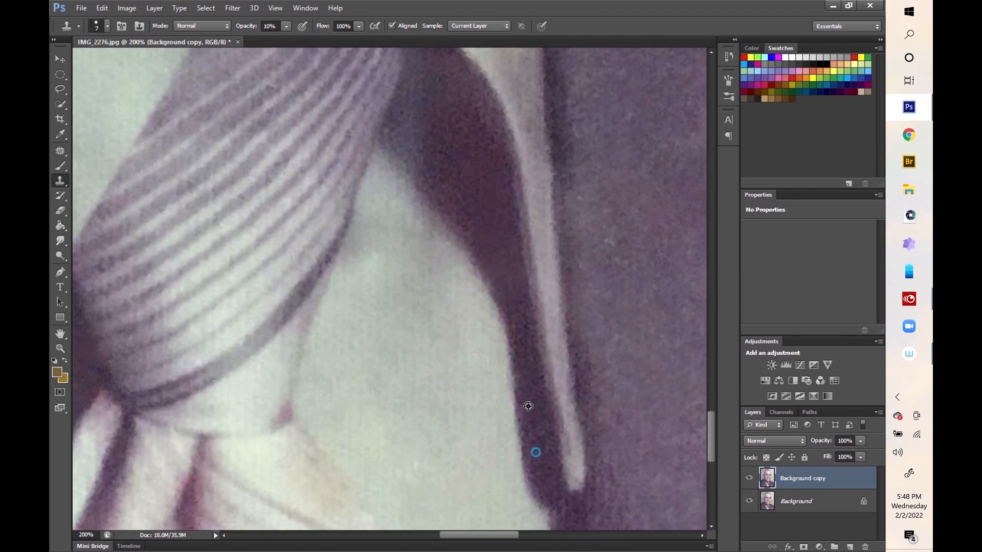
pyautogui.moveTo(487, 220); pyautogui.dragTo(537, 414)
pyautogui.moveTo(468, 353)
pyautogui.mouseDown()
pyautogui.moveTo(465, 298)
pyautogui.moveTo(456, 331)
pyautogui.mouseUp()
pyautogui.moveTo(482, 292); pyautogui.dragTo(472, 247)
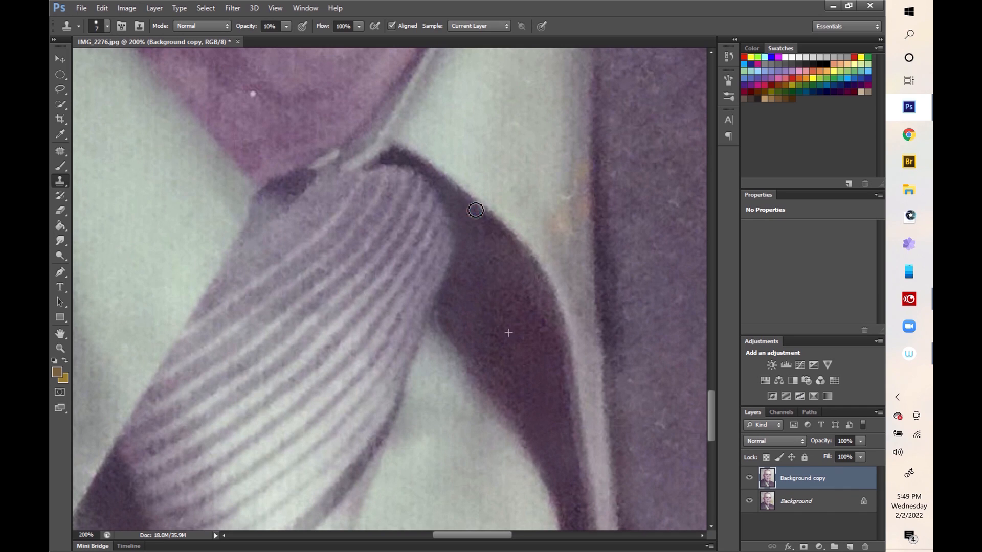
pyautogui.moveTo(474, 230)
pyautogui.mouseDown()
pyautogui.moveTo(482, 263)
pyautogui.moveTo(480, 219)
pyautogui.mouseUp()
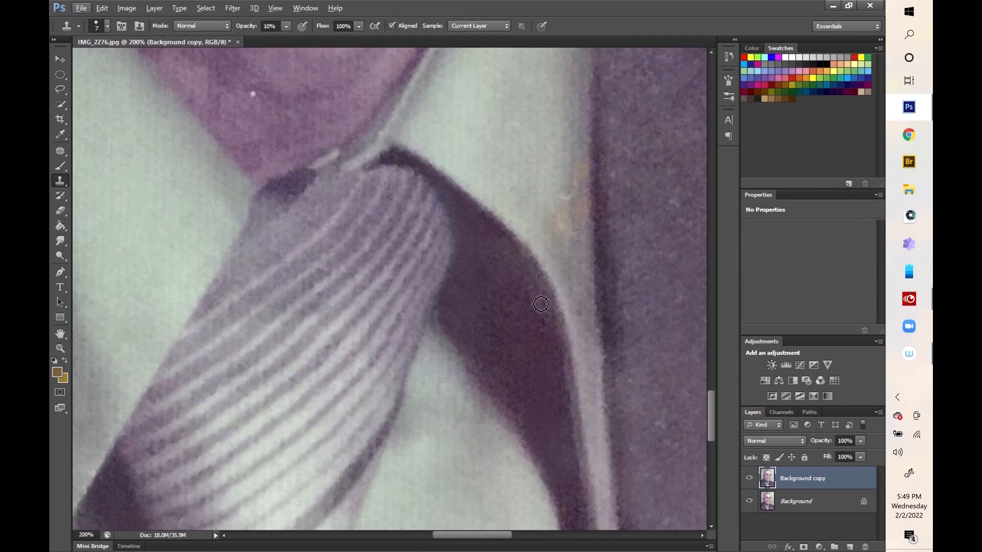
# - Patch the orange stains on the light shirt collar between its dark underside and the jacket, and clear the selection
pyautogui.scroll(4, 541, 258)
pyautogui.hscroll(2, 541, 258)
pyautogui.moveTo(527, 282); pyautogui.dragTo(513, 333)
pyautogui.press('j')
pyautogui.moveTo(527, 272)
pyautogui.mouseDown()
pyautogui.moveTo(526, 399)
pyautogui.moveTo(537, 355)
pyautogui.mouseUp()
pyautogui.moveTo(521, 81); pyautogui.dragTo(525, 216)
pyautogui.moveTo(523, 205); pyautogui.dragTo(517, 256)
pyautogui.moveTo(463, 356); pyautogui.dragTo(476, 358)
pyautogui.moveTo(474, 362); pyautogui.dragTo(495, 336)
pyautogui.hotkey('ctrl', 'd')
# - Patch the remaining discoloured spots along the outer edge of the light collar, and clear the selection
pyautogui.moveTo(521, 409); pyautogui.dragTo(482, 257)
pyautogui.moveTo(480, 247); pyautogui.dragTo(455, 344)
pyautogui.moveTo(490, 236); pyautogui.dragTo(481, 247)
pyautogui.moveTo(483, 307); pyautogui.dragTo(475, 230)
pyautogui.hotkey('ctrl', 'd')
pyautogui.moveTo(445, 192)
pyautogui.mouseDown()
pyautogui.moveTo(528, 375)
pyautogui.moveTo(445, 316)
pyautogui.mouseUp()
pyautogui.moveTo(502, 344); pyautogui.dragTo(500, 316)
pyautogui.moveTo(502, 475); pyautogui.dragTo(486, 103)
pyautogui.moveTo(481, 205); pyautogui.dragTo(493, 329)
pyautogui.hotkey('ctrl', 'd')
# - Patch the small marks on the upper part of the collar where it meets the neck, and clear the selection
pyautogui.moveTo(230, 286); pyautogui.dragTo(599, 396)
pyautogui.moveTo(403, 276); pyautogui.dragTo(362, 439)
pyautogui.moveTo(475, 258); pyautogui.dragTo(474, 253)
pyautogui.moveTo(483, 266); pyautogui.dragTo(503, 238)
pyautogui.moveTo(657, 124); pyautogui.dragTo(675, 92)
pyautogui.moveTo(441, 145)
pyautogui.mouseDown()
pyautogui.moveTo(453, 191)
pyautogui.moveTo(500, 158)
pyautogui.mouseUp()
pyautogui.moveTo(408, 65); pyautogui.dragTo(399, 62)
pyautogui.moveTo(365, 148); pyautogui.dragTo(470, 214)
pyautogui.hotkey('ctrl', 'd')
# - Patch a leftover blemish around the collar point and neck
pyautogui.moveTo(469, 145); pyautogui.dragTo(412, 341)
pyautogui.moveTo(629, 334); pyautogui.dragTo(313, 219)
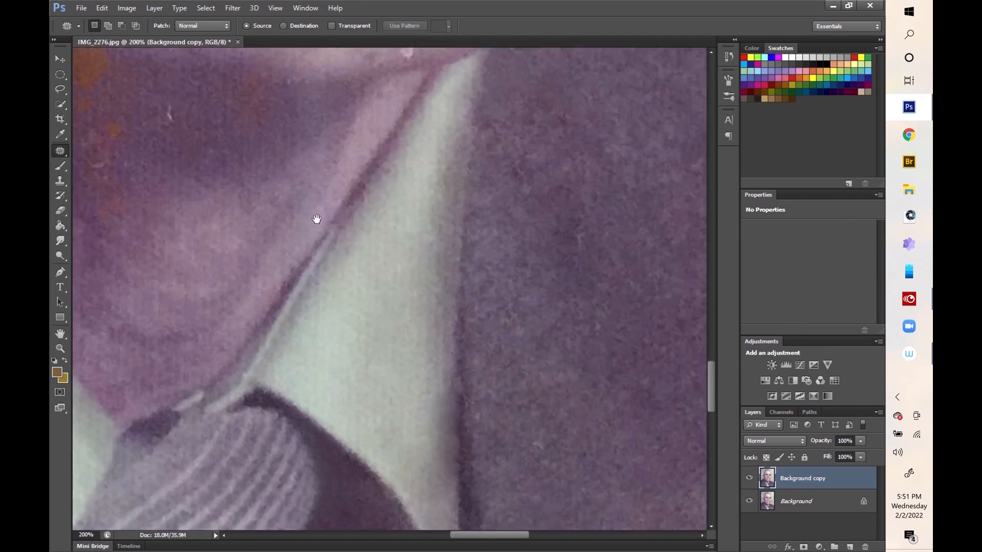
pyautogui.moveTo(542, 297); pyautogui.dragTo(261, 209)
pyautogui.moveTo(285, 162); pyautogui.dragTo(298, 191)
pyautogui.moveTo(483, 215); pyautogui.dragTo(500, 235)
pyautogui.moveTo(149, 117)
pyautogui.mouseDown()
pyautogui.moveTo(626, 298)
pyautogui.moveTo(528, 259)
pyautogui.mouseUp()
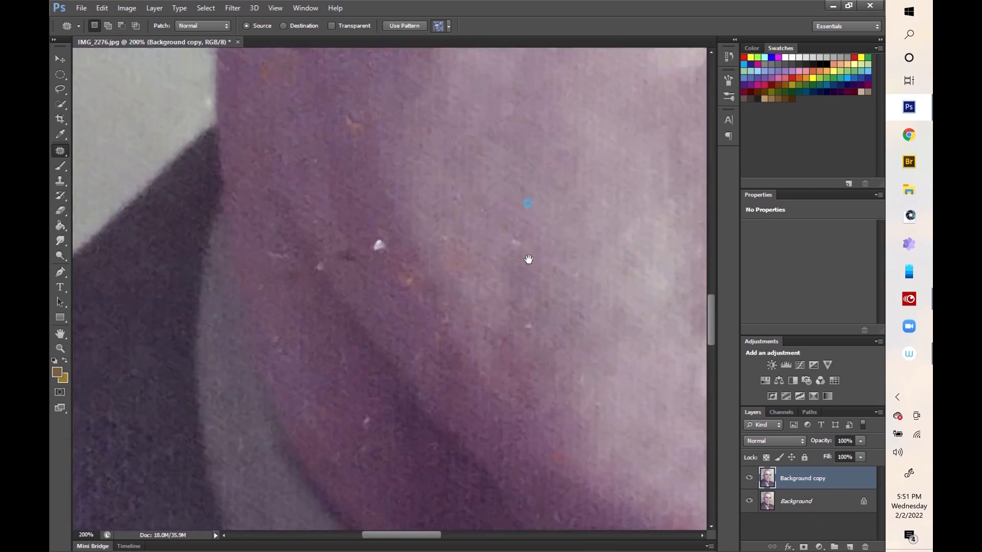
# - Patch the specks at the top of the head, above the forehead
pyautogui.hotkey('ctrl', '0')
pyautogui.hotkey('ctrl', '+')
pyautogui.hotkey('ctrl', '+')
pyautogui.hotkey('ctrl', '+')
pyautogui.hotkey('ctrl', '+')
pyautogui.hotkey('ctrl', '+')
pyautogui.hotkey('ctrl', '+')
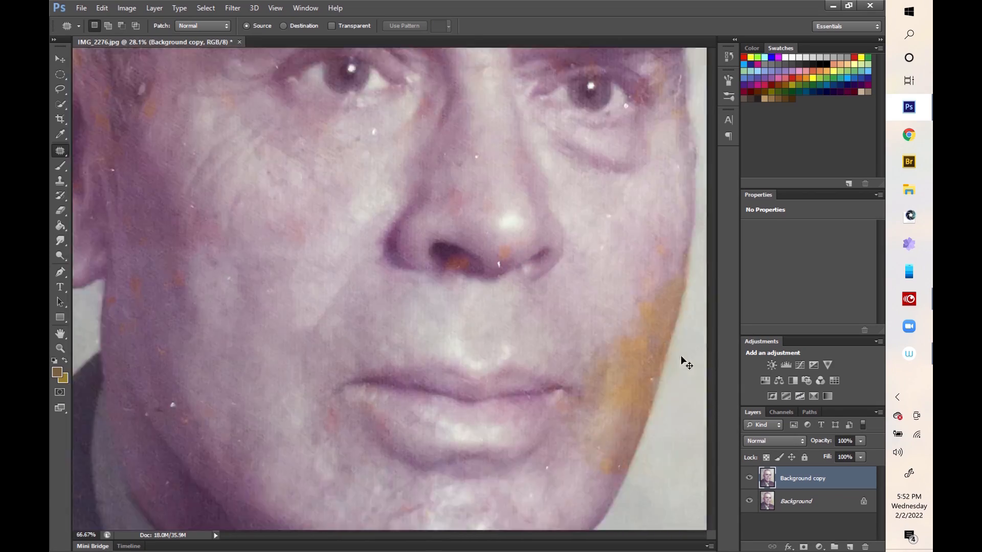
pyautogui.moveTo(463, 92); pyautogui.dragTo(425, 292)
pyautogui.moveTo(502, 77); pyautogui.dragTo(515, 274)
pyautogui.moveTo(500, 329); pyautogui.dragTo(502, 286)
pyautogui.moveTo(376, 212); pyautogui.dragTo(381, 213)
pyautogui.moveTo(379, 226); pyautogui.dragTo(433, 210)
pyautogui.moveTo(160, 318); pyautogui.dragTo(193, 340)
pyautogui.moveTo(550, 364); pyautogui.dragTo(555, 366)
# - Patch the light marks and spots in the hair across the crown of the head
pyautogui.moveTo(585, 344); pyautogui.dragTo(628, 321)
pyautogui.moveTo(655, 246); pyautogui.dragTo(199, 334)
pyautogui.moveTo(361, 330); pyautogui.dragTo(360, 305)
pyautogui.moveTo(315, 359); pyautogui.dragTo(317, 358)
pyautogui.moveTo(297, 378); pyautogui.dragTo(338, 353)
pyautogui.moveTo(622, 256); pyautogui.dragTo(623, 257)
pyautogui.moveTo(616, 258); pyautogui.dragTo(578, 250)
pyautogui.moveTo(466, 316); pyautogui.dragTo(466, 317)
pyautogui.moveTo(407, 360); pyautogui.dragTo(439, 362)
pyautogui.moveTo(567, 248); pyautogui.dragTo(355, 289)
pyautogui.moveTo(522, 313)
pyautogui.mouseDown()
pyautogui.moveTo(421, 253)
pyautogui.moveTo(389, 196)
pyautogui.mouseUp()
# - Patch the blemishes along the hair outline against the light background
pyautogui.moveTo(391, 330)
pyautogui.mouseDown()
pyautogui.moveTo(451, 410)
pyautogui.moveTo(390, 332)
pyautogui.mouseUp()
pyautogui.moveTo(404, 381); pyautogui.dragTo(522, 399)
pyautogui.moveTo(627, 390); pyautogui.dragTo(428, 270)
pyautogui.moveTo(154, 154); pyautogui.dragTo(652, 384)
pyautogui.moveTo(563, 324); pyautogui.dragTo(648, 207)
pyautogui.moveTo(460, 333); pyautogui.dragTo(463, 335)
pyautogui.moveTo(272, 287); pyautogui.dragTo(471, 351)
pyautogui.moveTo(324, 348); pyautogui.dragTo(539, 171)
pyautogui.moveTo(317, 287); pyautogui.dragTo(527, 261)
pyautogui.moveTo(231, 295); pyautogui.dragTo(253, 293)
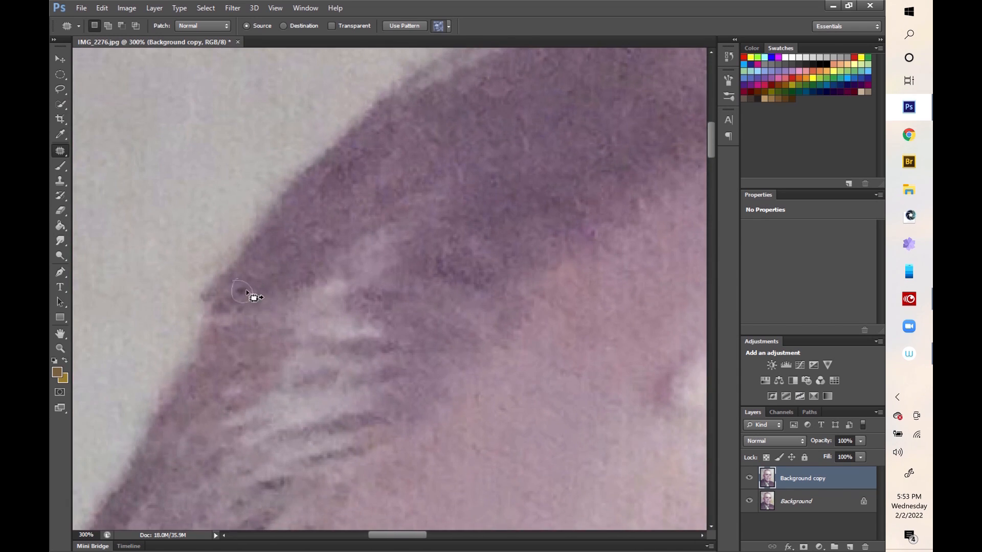
# - Patch the spots in the hair where the head outline curves down the side
pyautogui.moveTo(281, 483); pyautogui.dragTo(418, 174)
pyautogui.moveTo(389, 282); pyautogui.dragTo(470, 147)
pyautogui.moveTo(308, 315)
pyautogui.mouseDown()
pyautogui.moveTo(300, 385)
pyautogui.moveTo(310, 327)
pyautogui.mouseUp()
pyautogui.moveTo(289, 364)
pyautogui.mouseDown()
pyautogui.moveTo(443, 239)
pyautogui.moveTo(444, 219)
pyautogui.mouseUp()
# - Remove the orange stain on the side hair edge with the Patch tool and blend it with 10% opacity cloning
pyautogui.click(377, 215)
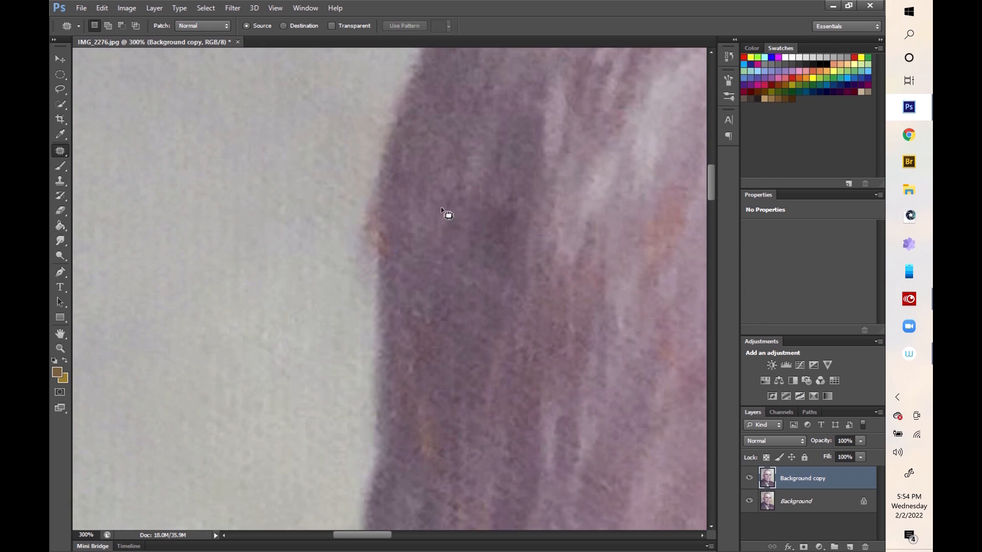
pyautogui.click(467, 211)
pyautogui.press('s')
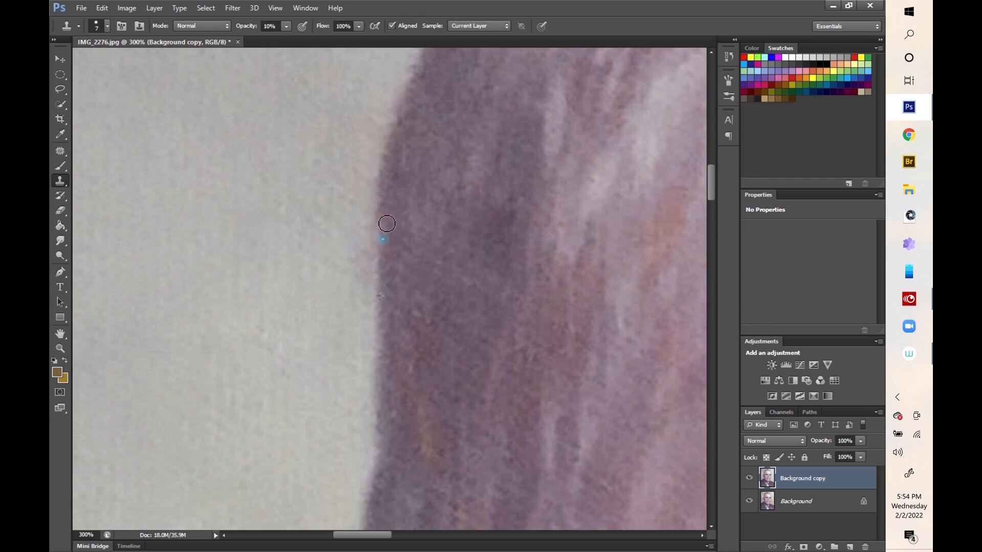
pyautogui.moveTo(373, 259); pyautogui.dragTo(390, 152)
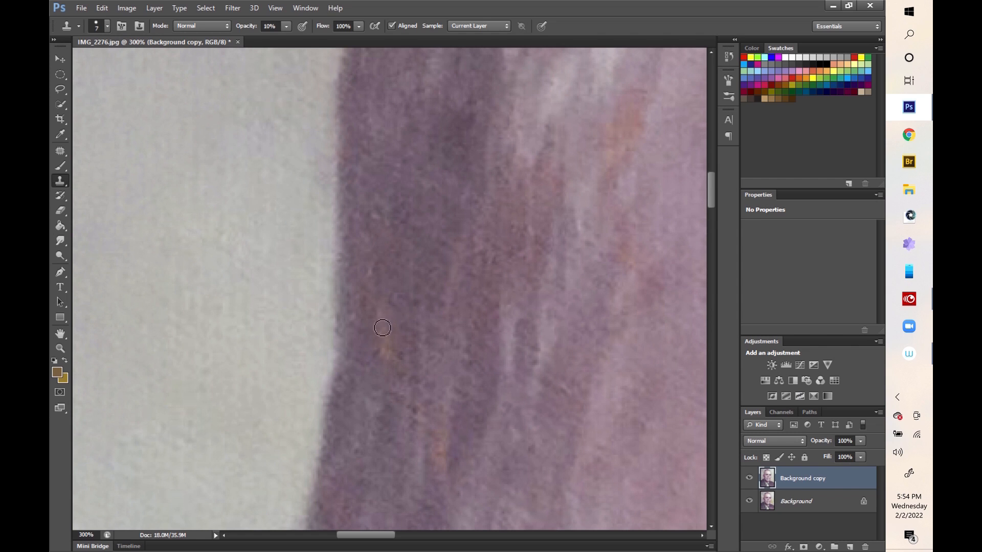
# - Patch the orange streaks in the dark side hair near the head outline
pyautogui.press('j')
pyautogui.moveTo(366, 255); pyautogui.dragTo(365, 256)
pyautogui.moveTo(365, 301); pyautogui.dragTo(370, 306)
pyautogui.moveTo(394, 340); pyautogui.dragTo(446, 327)
pyautogui.moveTo(423, 405); pyautogui.dragTo(422, 407)
pyautogui.moveTo(441, 441); pyautogui.dragTo(463, 404)
pyautogui.moveTo(460, 316)
pyautogui.mouseDown()
pyautogui.moveTo(382, 496)
pyautogui.moveTo(345, 401)
pyautogui.mouseUp()
# - Patch the remaining orange and discoloured spots in the side hair above the ear
pyautogui.moveTo(364, 258)
pyautogui.mouseDown()
pyautogui.moveTo(462, 278)
pyautogui.moveTo(358, 265)
pyautogui.mouseUp()
pyautogui.moveTo(413, 280); pyautogui.dragTo(411, 182)
pyautogui.click(499, 156)
pyautogui.moveTo(360, 315); pyautogui.dragTo(497, 156)
pyautogui.moveTo(376, 238)
pyautogui.mouseDown()
pyautogui.moveTo(420, 312)
pyautogui.moveTo(409, 268)
pyautogui.mouseUp()
pyautogui.moveTo(392, 243)
pyautogui.mouseDown()
pyautogui.moveTo(397, 203)
pyautogui.moveTo(392, 243)
pyautogui.mouseUp()
pyautogui.moveTo(404, 327); pyautogui.dragTo(359, 368)
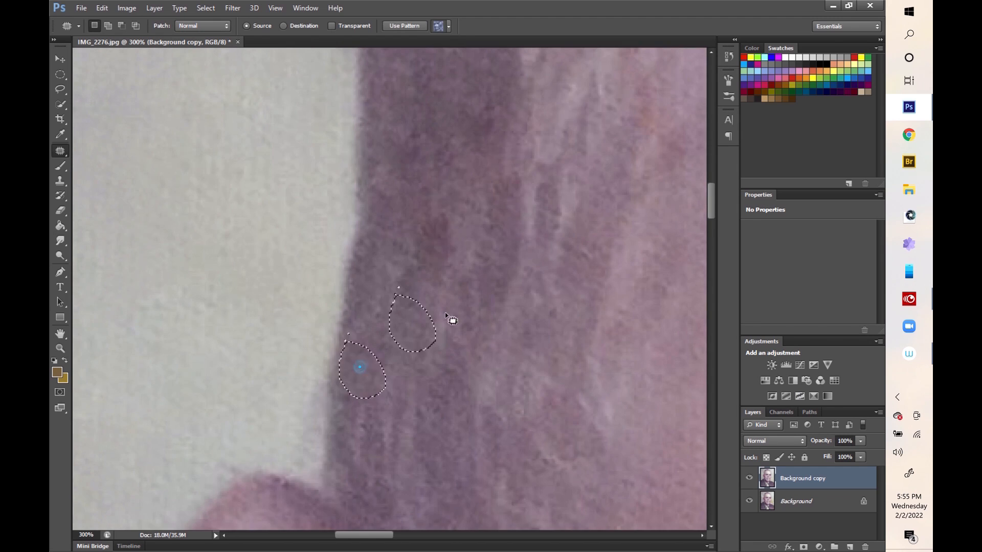
# - Patch the light flecks and blotches in the hair at the temple beside the top of the ear
pyautogui.moveTo(450, 358); pyautogui.dragTo(411, 231)
pyautogui.moveTo(491, 230); pyautogui.dragTo(539, 215)
pyautogui.moveTo(493, 323); pyautogui.dragTo(496, 319)
pyautogui.moveTo(588, 427); pyautogui.dragTo(590, 426)
pyautogui.moveTo(476, 450); pyautogui.dragTo(517, 286)
pyautogui.moveTo(537, 344); pyautogui.dragTo(535, 345)
pyautogui.moveTo(536, 378); pyautogui.dragTo(603, 333)
pyautogui.moveTo(576, 406)
pyautogui.mouseDown()
pyautogui.moveTo(593, 458)
pyautogui.moveTo(577, 405)
pyautogui.mouseUp()
pyautogui.moveTo(578, 432); pyautogui.dragTo(542, 389)
pyautogui.moveTo(453, 414); pyautogui.dragTo(455, 416)
pyautogui.moveTo(461, 437); pyautogui.dragTo(407, 356)
# - Patch the spots around the top of the ear and along its outer edge
pyautogui.moveTo(316, 365); pyautogui.dragTo(322, 276)
pyautogui.moveTo(344, 328); pyautogui.dragTo(388, 436)
pyautogui.moveTo(241, 402)
pyautogui.mouseDown()
pyautogui.moveTo(270, 314)
pyautogui.moveTo(238, 404)
pyautogui.mouseUp()
pyautogui.moveTo(238, 373)
pyautogui.mouseDown()
pyautogui.moveTo(300, 458)
pyautogui.moveTo(334, 286)
pyautogui.mouseUp()
pyautogui.moveTo(231, 290); pyautogui.dragTo(228, 292)
pyautogui.moveTo(230, 300); pyautogui.dragTo(220, 285)
# - Try to patch the upper ear rim, undo the last three changes, and clear the selection
pyautogui.moveTo(234, 219); pyautogui.dragTo(239, 296)
pyautogui.moveTo(245, 255); pyautogui.dragTo(228, 351)
pyautogui.click(316, 322)
pyautogui.hotkey('ctrl', 'alt', 'z')
pyautogui.hotkey('ctrl', 'alt', 'z')
pyautogui.hotkey('ctrl', 'alt', 'z')
pyautogui.press('m')
pyautogui.moveTo(348, 301); pyautogui.dragTo(350, 303)
pyautogui.hotkey('ctrl', 'd')
# - Clone over the reddish discolouration on the inner ear rim, and patch the spot on the ear's upper outer edge
pyautogui.press('s')
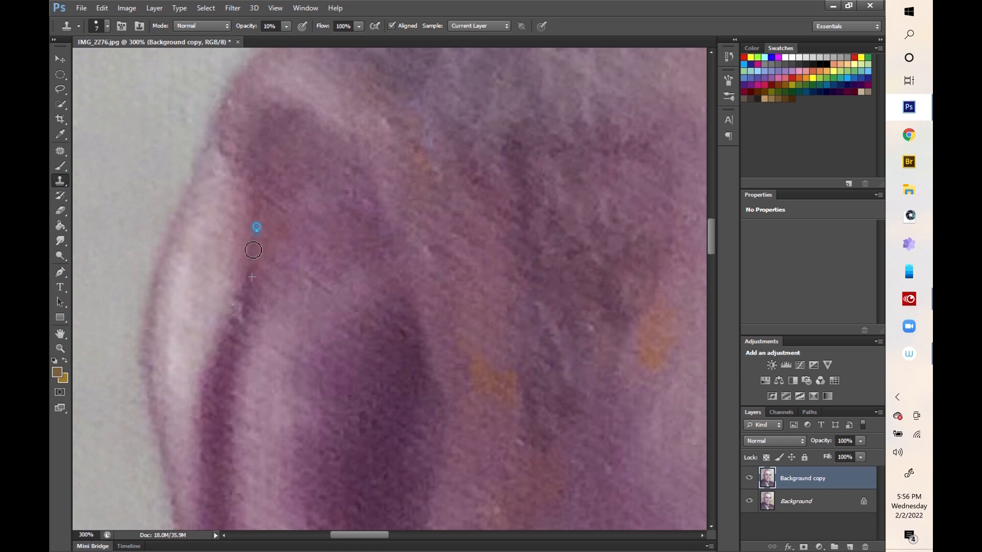
pyautogui.press('j')
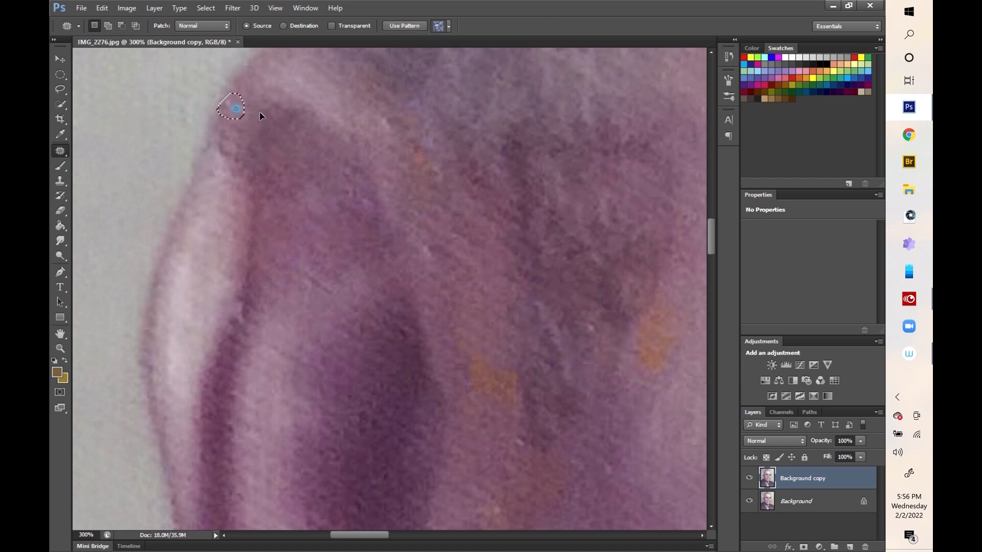
pyautogui.moveTo(261, 116); pyautogui.dragTo(276, 101)
pyautogui.hotkey('ctrl', 'd')
# - Patch the blemishes along the outer rim and inner fold in the middle of the ear
pyautogui.moveTo(193, 329); pyautogui.dragTo(197, 338)
pyautogui.moveTo(237, 389); pyautogui.dragTo(252, 222)
pyautogui.hotkey('ctrl', 'd')
pyautogui.moveTo(246, 332); pyautogui.dragTo(256, 336)
pyautogui.moveTo(410, 450); pyautogui.dragTo(281, 311)
pyautogui.moveTo(297, 308); pyautogui.dragTo(279, 266)
# - Patch the spots on the lower part of the ear above the lobe
pyautogui.moveTo(207, 427); pyautogui.dragTo(210, 425)
pyautogui.moveTo(223, 449); pyautogui.dragTo(213, 359)
pyautogui.moveTo(220, 399); pyautogui.dragTo(258, 239)
pyautogui.moveTo(270, 209); pyautogui.dragTo(273, 210)
pyautogui.moveTo(280, 225); pyautogui.dragTo(269, 285)
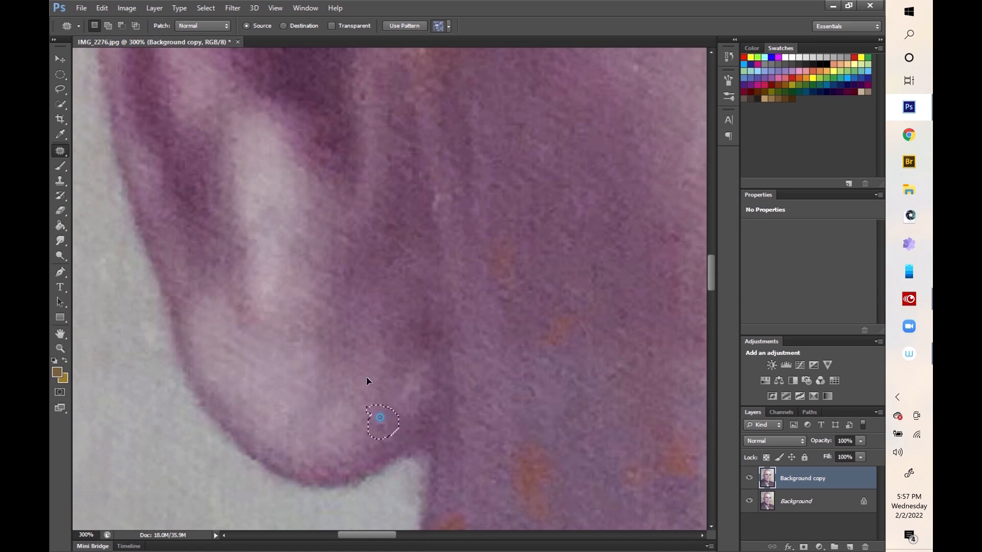
# - Patch the blemishes at the base of the earlobe and clone sampled skin along the lobe's lower edge
pyautogui.moveTo(283, 455); pyautogui.dragTo(309, 449)
pyautogui.moveTo(364, 330); pyautogui.dragTo(349, 199)
pyautogui.hotkey('ctrl', 'd')
pyautogui.press('s')
pyautogui.keyDown('alt'); pyautogui.click(272, 309); pyautogui.keyUp('alt')
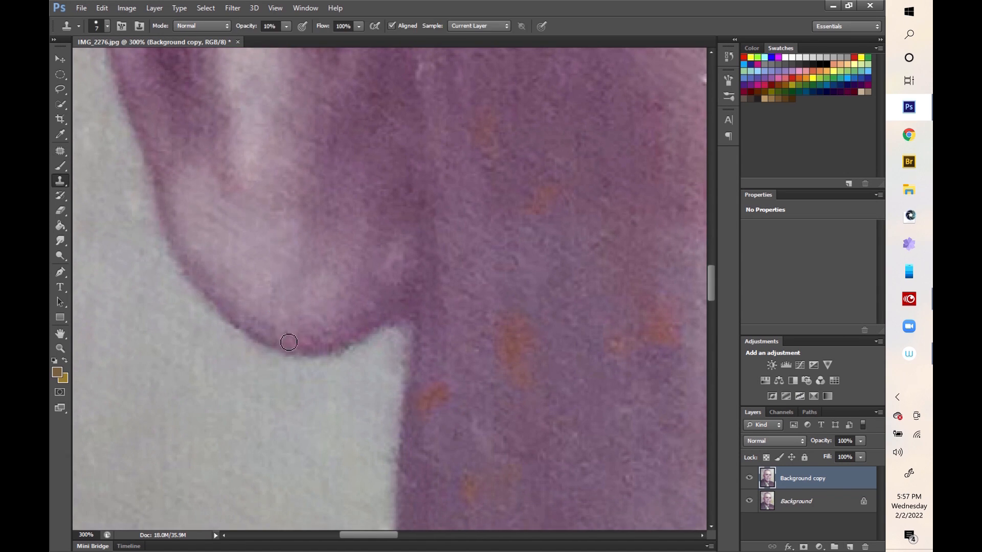
pyautogui.moveTo(289, 328); pyautogui.dragTo(295, 330)
# - Patch the blemishes beside the ear where it joins the cheek and clear the selection
pyautogui.moveTo(444, 178); pyautogui.dragTo(393, 434)
pyautogui.press('j')
pyautogui.moveTo(357, 246); pyautogui.dragTo(393, 244)
pyautogui.moveTo(382, 152); pyautogui.dragTo(412, 241)
pyautogui.hotkey('ctrl', 'd')
# - Patch the orange stains on the cheek beside and below the earlobe
pyautogui.moveTo(423, 436)
pyautogui.mouseDown()
pyautogui.moveTo(464, 410)
pyautogui.moveTo(428, 435)
pyautogui.mouseUp()
pyautogui.moveTo(517, 433); pyautogui.dragTo(525, 387)
pyautogui.moveTo(657, 332); pyautogui.dragTo(634, 312)
pyautogui.moveTo(436, 163)
pyautogui.mouseDown()
pyautogui.moveTo(441, 261)
pyautogui.moveTo(498, 377)
pyautogui.mouseUp()
pyautogui.moveTo(408, 267); pyautogui.dragTo(375, 225)
pyautogui.moveTo(559, 185); pyautogui.dragTo(569, 178)
pyautogui.moveTo(573, 233); pyautogui.dragTo(579, 281)
# - Patch the remaining spots along the face edge near the earlobe and clear the selection
pyautogui.moveTo(389, 226); pyautogui.dragTo(394, 225)
pyautogui.moveTo(406, 248)
pyautogui.mouseDown()
pyautogui.moveTo(475, 267)
pyautogui.moveTo(438, 455)
pyautogui.mouseUp()
pyautogui.moveTo(391, 218)
pyautogui.mouseDown()
pyautogui.moveTo(437, 307)
pyautogui.moveTo(394, 219)
pyautogui.mouseUp()
pyautogui.moveTo(404, 261); pyautogui.dragTo(441, 317)
pyautogui.hotkey('ctrl', 'd')
# - Remove small specks in front of the ear with the Spot Healing Brush
pyautogui.moveTo(548, 396)
pyautogui.mouseDown()
pyautogui.moveTo(415, 239)
pyautogui.moveTo(403, 247)
pyautogui.moveTo(393, 316)
pyautogui.mouseUp()
pyautogui.hotkey('shift', 'j')
pyautogui.click(415, 268)
pyautogui.click(435, 409)
pyautogui.moveTo(278, 183); pyautogui.dragTo(353, 322)
pyautogui.moveTo(571, 261); pyautogui.dragTo(281, 292)
# - Switch back to the Patch tool and patch the first spots on the ear-side cheek
pyautogui.hotkey('ctrl', '0')
pyautogui.hotkey('ctrl', '+')
pyautogui.hotkey('ctrl', '+')
pyautogui.hotkey('ctrl', '+')
pyautogui.hotkey('ctrl', '+')
pyautogui.hotkey('ctrl', '+')
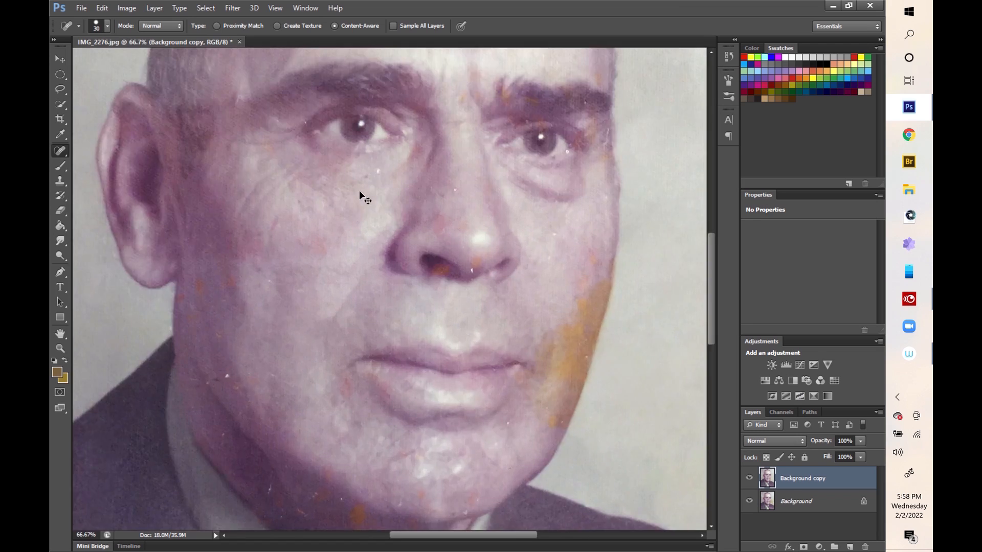
pyautogui.rightClick(66, 149)
pyautogui.click(108, 171)
pyautogui.moveTo(342, 220)
pyautogui.mouseDown()
pyautogui.moveTo(361, 271)
pyautogui.moveTo(341, 225)
pyautogui.mouseUp()
pyautogui.moveTo(360, 220); pyautogui.dragTo(394, 101)
pyautogui.moveTo(446, 179)
pyautogui.mouseDown()
pyautogui.moveTo(523, 230)
pyautogui.moveTo(455, 180)
pyautogui.mouseUp()
pyautogui.moveTo(491, 212); pyautogui.dragTo(511, 251)
pyautogui.moveTo(514, 258); pyautogui.dragTo(504, 256)
# - Patch the scattered specks and discoloured spots in the middle of the ear-side cheek
pyautogui.moveTo(421, 302); pyautogui.dragTo(424, 307)
pyautogui.moveTo(429, 328); pyautogui.dragTo(450, 307)
pyautogui.moveTo(362, 297); pyautogui.dragTo(358, 300)
pyautogui.moveTo(368, 307); pyautogui.dragTo(371, 255)
pyautogui.moveTo(211, 360); pyautogui.dragTo(209, 364)
pyautogui.moveTo(243, 331); pyautogui.dragTo(276, 329)
pyautogui.moveTo(388, 381); pyautogui.dragTo(403, 205)
pyautogui.moveTo(439, 208); pyautogui.dragTo(408, 230)
pyautogui.moveTo(473, 203); pyautogui.dragTo(477, 201)
# - Patch further orange spots and light specks across the ear-side cheek
pyautogui.moveTo(397, 294); pyautogui.dragTo(438, 189)
pyautogui.moveTo(452, 279); pyautogui.dragTo(455, 276)
pyautogui.moveTo(469, 295); pyautogui.dragTo(500, 224)
pyautogui.moveTo(496, 292); pyautogui.dragTo(495, 296)
pyautogui.moveTo(537, 268); pyautogui.dragTo(577, 235)
pyautogui.moveTo(266, 335); pyautogui.dragTo(256, 334)
pyautogui.moveTo(456, 325); pyautogui.dragTo(468, 182)
pyautogui.moveTo(502, 302); pyautogui.dragTo(499, 330)
pyautogui.moveTo(567, 297); pyautogui.dragTo(569, 307)
pyautogui.moveTo(586, 310); pyautogui.dragTo(559, 385)
pyautogui.moveTo(573, 213); pyautogui.dragTo(575, 218)
pyautogui.moveTo(595, 221); pyautogui.dragTo(550, 217)
# - Patch the spots on the lower part of the cheek toward the jaw
pyautogui.moveTo(649, 450); pyautogui.dragTo(662, 468)
pyautogui.moveTo(318, 363); pyautogui.dragTo(315, 368)
pyautogui.moveTo(497, 399)
pyautogui.mouseDown()
pyautogui.moveTo(427, 269)
pyautogui.moveTo(470, 111)
pyautogui.mouseUp()
pyautogui.moveTo(452, 422); pyautogui.dragTo(448, 423)
pyautogui.moveTo(441, 435); pyautogui.dragTo(396, 382)
pyautogui.moveTo(358, 430); pyautogui.dragTo(353, 432)
pyautogui.moveTo(348, 450); pyautogui.dragTo(368, 410)
# - Patch the stains on the shaded side of the face directly below the earlobe
pyautogui.moveTo(293, 483); pyautogui.dragTo(302, 442)
pyautogui.moveTo(353, 501); pyautogui.dragTo(401, 244)
pyautogui.moveTo(401, 259)
pyautogui.mouseDown()
pyautogui.moveTo(359, 267)
pyautogui.moveTo(373, 262)
pyautogui.mouseUp()
pyautogui.moveTo(369, 284); pyautogui.dragTo(384, 225)
pyautogui.moveTo(443, 322); pyautogui.dragTo(457, 334)
pyautogui.moveTo(436, 334); pyautogui.dragTo(485, 241)
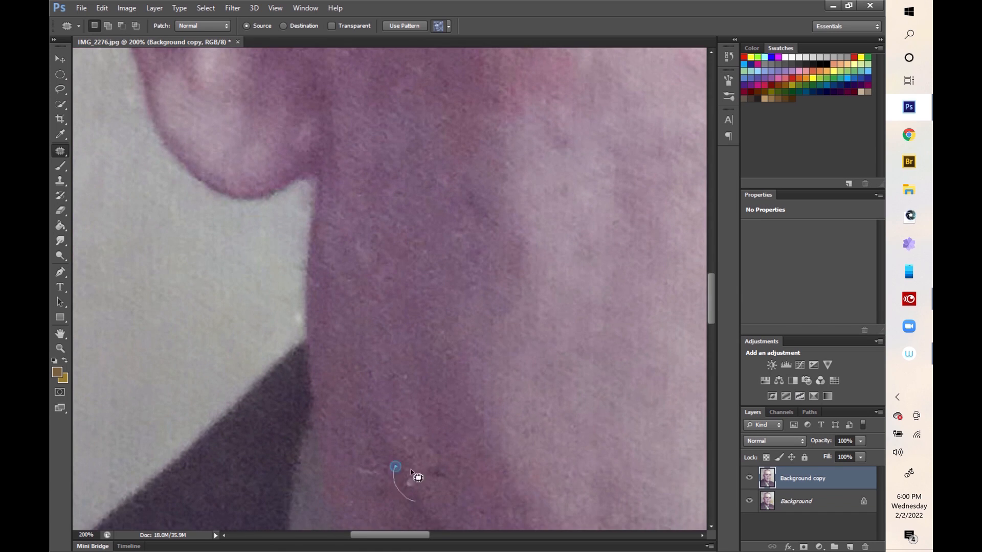
# - Patch the light scratches and specks on the jaw beside the jacket collar
pyautogui.moveTo(496, 202); pyautogui.dragTo(488, 197)
pyautogui.moveTo(469, 212); pyautogui.dragTo(395, 189)
pyautogui.moveTo(504, 128); pyautogui.dragTo(499, 123)
pyautogui.moveTo(480, 203)
pyautogui.mouseDown()
pyautogui.moveTo(456, 394)
pyautogui.moveTo(470, 11)
pyautogui.mouseUp()
pyautogui.moveTo(420, 242); pyautogui.dragTo(426, 244)
pyautogui.moveTo(425, 261); pyautogui.dragTo(401, 342)
# - Patch the reddish and orange spots along the lower jawline above the shirt collar
pyautogui.moveTo(594, 317); pyautogui.dragTo(609, 325)
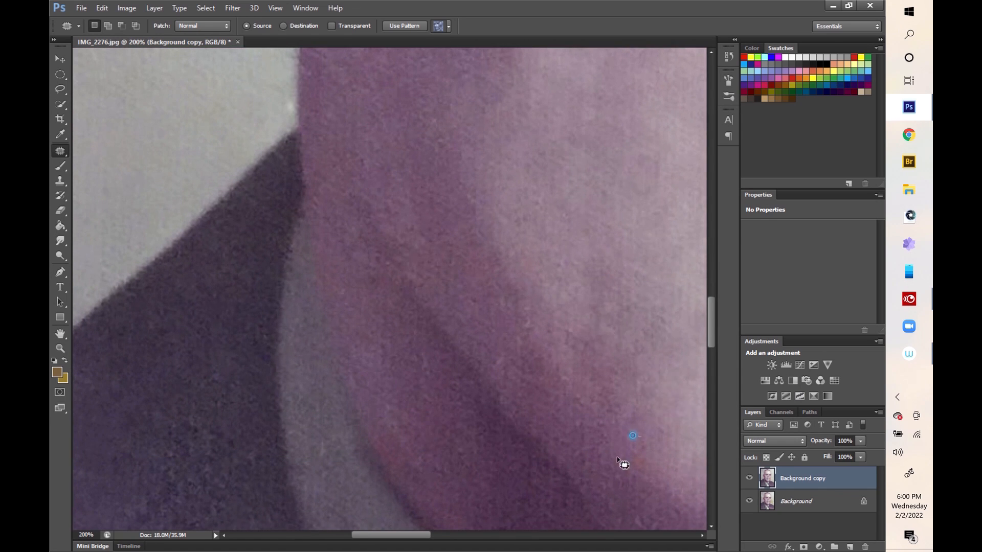
pyautogui.scroll(-5, 640, 453)
pyautogui.moveTo(377, 225); pyautogui.dragTo(386, 238)
pyautogui.click(567, 371)
pyautogui.press('Return')
pyautogui.moveTo(581, 376); pyautogui.dragTo(584, 379)
pyautogui.moveTo(588, 387)
pyautogui.mouseDown()
pyautogui.moveTo(566, 404)
pyautogui.moveTo(598, 385)
pyautogui.mouseUp()
pyautogui.moveTo(622, 427); pyautogui.dragTo(665, 453)
pyautogui.moveTo(680, 455); pyautogui.dragTo(654, 430)
pyautogui.moveTo(614, 453); pyautogui.dragTo(610, 458)
pyautogui.moveTo(525, 433); pyautogui.dragTo(532, 435)
# - Patch the stains in the shadow beneath the jaw next to the shirt collar
pyautogui.moveTo(562, 463)
pyautogui.mouseDown()
pyautogui.moveTo(495, 318)
pyautogui.moveTo(244, 355)
pyautogui.mouseUp()
pyautogui.moveTo(482, 407); pyautogui.dragTo(470, 403)
pyautogui.moveTo(496, 432); pyautogui.dragTo(611, 459)
pyautogui.moveTo(599, 491)
pyautogui.mouseDown()
pyautogui.moveTo(499, 407)
pyautogui.moveTo(417, 199)
pyautogui.mouseUp()
pyautogui.moveTo(416, 253); pyautogui.dragTo(442, 288)
pyautogui.moveTo(420, 325); pyautogui.dragTo(415, 328)
pyautogui.moveTo(423, 342); pyautogui.dragTo(485, 376)
pyautogui.moveTo(478, 307)
pyautogui.mouseDown()
pyautogui.moveTo(545, 341)
pyautogui.moveTo(481, 303)
pyautogui.mouseUp()
# - Patch the spots along the shadow edge between the jaw and the chin
pyautogui.moveTo(532, 302); pyautogui.dragTo(476, 291)
pyautogui.moveTo(504, 365); pyautogui.dragTo(511, 358)
pyautogui.moveTo(534, 399); pyautogui.dragTo(489, 394)
pyautogui.moveTo(596, 324); pyautogui.dragTo(575, 342)
pyautogui.moveTo(635, 234); pyautogui.dragTo(639, 235)
pyautogui.moveTo(649, 260); pyautogui.dragTo(643, 262)
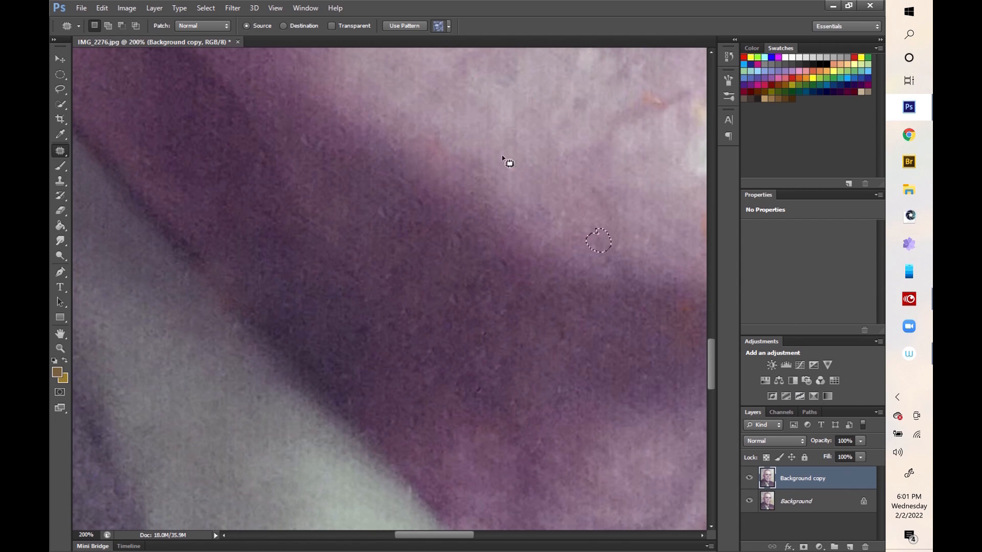
# - Patch the orange stains and specks on the shaded neck and the underside of the chin
pyautogui.moveTo(705, 324); pyautogui.dragTo(676, 292)
pyautogui.moveTo(358, 313); pyautogui.dragTo(363, 311)
pyautogui.moveTo(372, 330); pyautogui.dragTo(462, 335)
pyautogui.moveTo(471, 233); pyautogui.dragTo(490, 256)
pyautogui.moveTo(468, 382); pyautogui.dragTo(473, 380)
pyautogui.moveTo(478, 394); pyautogui.dragTo(428, 416)
pyautogui.moveTo(526, 433); pyautogui.dragTo(532, 430)
pyautogui.moveTo(643, 370)
pyautogui.mouseDown()
pyautogui.moveTo(472, 232)
pyautogui.moveTo(371, 269)
pyautogui.mouseUp()
pyautogui.moveTo(491, 281); pyautogui.dragTo(486, 299)
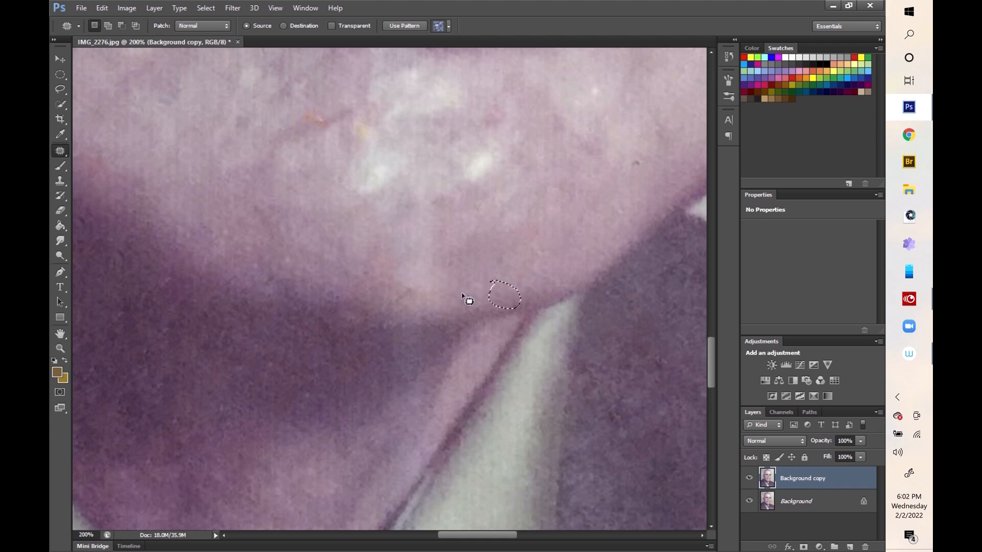
# - Patch the discoloured lower chin, the orange marks near its highlights and the dark speck beside them
pyautogui.moveTo(378, 287); pyautogui.dragTo(381, 292)
pyautogui.moveTo(399, 300); pyautogui.dragTo(357, 366)
pyautogui.moveTo(344, 115); pyautogui.dragTo(348, 110)
pyautogui.moveTo(381, 125); pyautogui.dragTo(342, 136)
pyautogui.moveTo(473, 110); pyautogui.dragTo(476, 115)
pyautogui.moveTo(612, 163)
pyautogui.mouseDown()
pyautogui.moveTo(616, 171)
pyautogui.moveTo(586, 207)
pyautogui.mouseUp()
pyautogui.moveTo(469, 159)
pyautogui.mouseDown()
pyautogui.moveTo(498, 142)
pyautogui.moveTo(473, 162)
pyautogui.mouseUp()
pyautogui.moveTo(585, 325); pyautogui.dragTo(467, 239)
# - Patch the blemishes between the chin and the yellow stain on the far cheek
pyautogui.moveTo(435, 154); pyautogui.dragTo(353, 491)
pyautogui.moveTo(358, 351)
pyautogui.mouseDown()
pyautogui.moveTo(381, 331)
pyautogui.moveTo(362, 353)
pyautogui.mouseUp()
pyautogui.moveTo(423, 285); pyautogui.dragTo(457, 297)
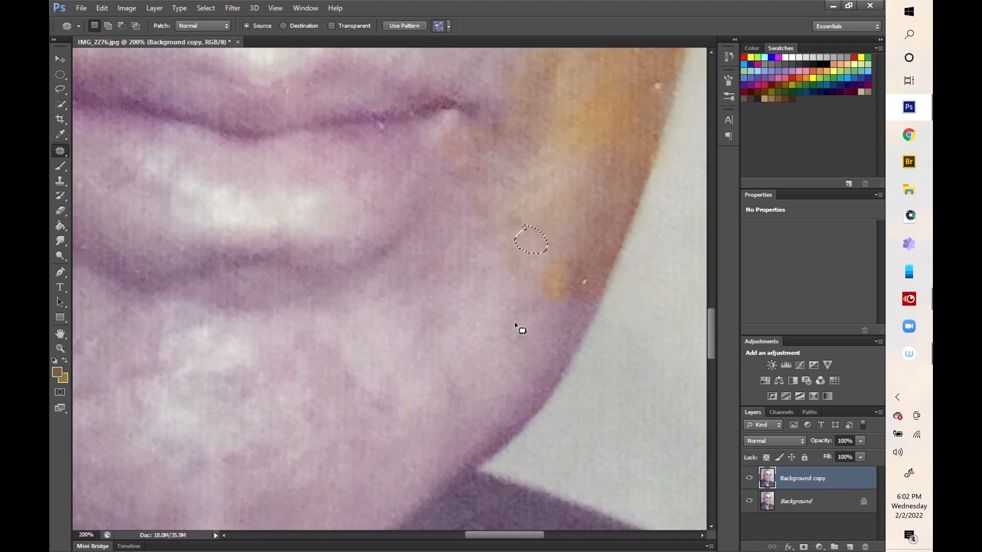
pyautogui.moveTo(215, 256); pyautogui.dragTo(511, 303)
# - Patch the spots around the mouth corner on the ear side of the face
pyautogui.moveTo(77, 220); pyautogui.dragTo(194, 216)
pyautogui.moveTo(130, 424); pyautogui.dragTo(391, 327)
pyautogui.moveTo(328, 127); pyautogui.dragTo(430, 430)
pyautogui.moveTo(384, 302); pyautogui.dragTo(381, 307)
pyautogui.moveTo(563, 317); pyautogui.dragTo(375, 283)
pyautogui.moveTo(492, 320); pyautogui.dragTo(467, 310)
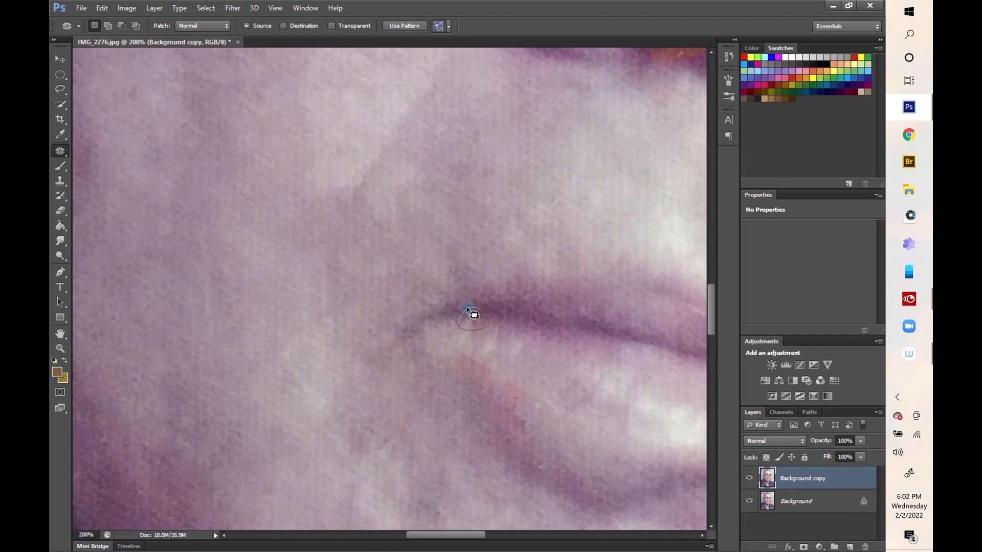
# - Patch the reddish stains below the ear-side mouth corner, clear the selection and sample nearby skin with the Clone Stamp
pyautogui.moveTo(473, 376); pyautogui.dragTo(477, 381)
pyautogui.moveTo(496, 394); pyautogui.dragTo(621, 436)
pyautogui.moveTo(501, 417); pyautogui.dragTo(504, 421)
pyautogui.moveTo(519, 431); pyautogui.dragTo(600, 425)
pyautogui.moveTo(511, 409); pyautogui.dragTo(451, 283)
pyautogui.press('s')
pyautogui.hotkey('ctrl', 'd')
pyautogui.keyDown('alt'); pyautogui.click(258, 271); pyautogui.keyUp('alt')
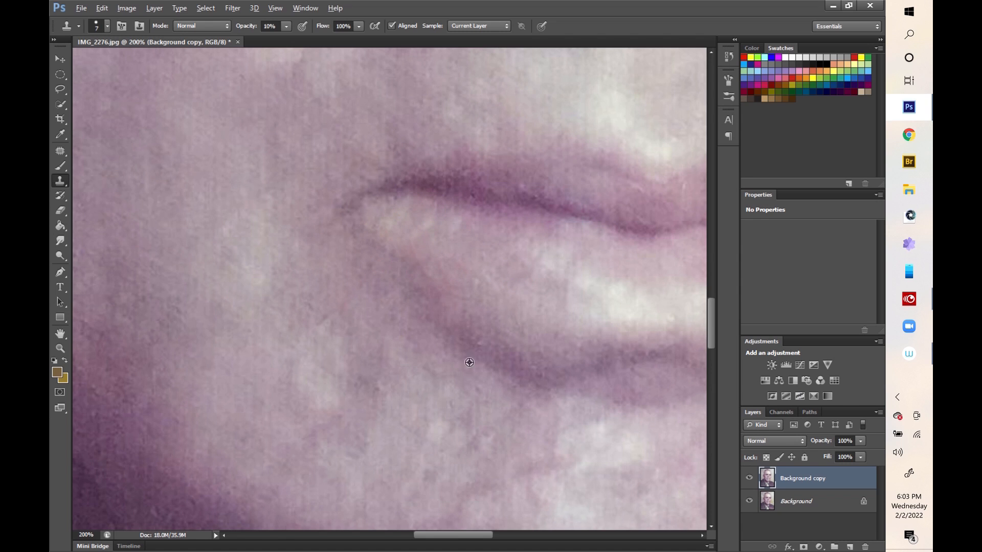
# - Patch the two uneven areas on the cheek in front of the ear and clear the selection
pyautogui.hotkey('ctrl', '0')
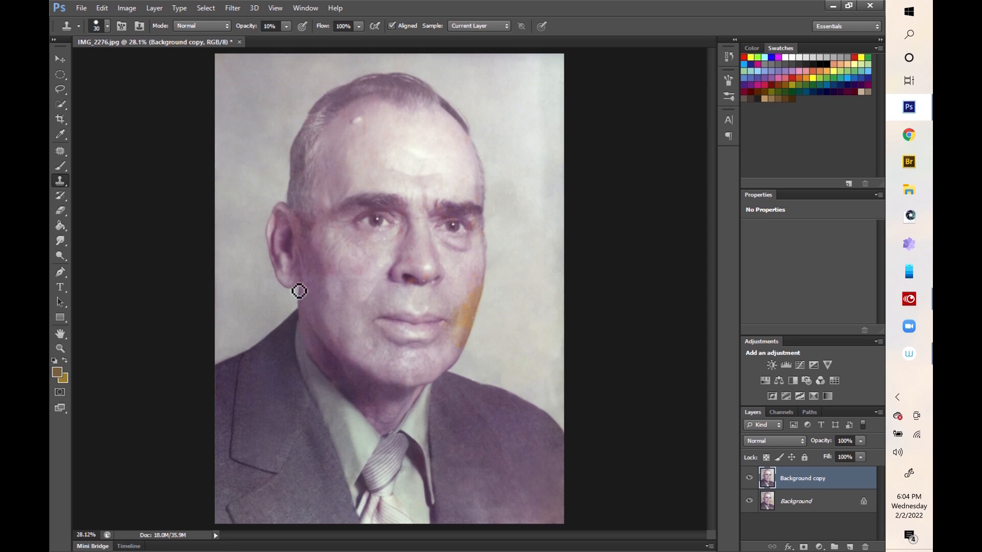
pyautogui.press('j')
pyautogui.moveTo(328, 269); pyautogui.dragTo(344, 283)
pyautogui.hotkey('ctrl', 'd')
pyautogui.moveTo(311, 249); pyautogui.dragTo(313, 252)
pyautogui.moveTo(326, 270); pyautogui.dragTo(367, 316)
pyautogui.hotkey('ctrl', 'd')
# - Patch the discoloured area at the sideburn above the ear and clear the selection
pyautogui.moveTo(307, 205); pyautogui.dragTo(308, 204)
pyautogui.moveTo(313, 211)
pyautogui.mouseDown()
pyautogui.moveTo(309, 187)
pyautogui.moveTo(290, 217)
pyautogui.moveTo(297, 223)
pyautogui.mouseUp()
pyautogui.hotkey('ctrl', 'd')
pyautogui.hotkey('ctrl', 'd')
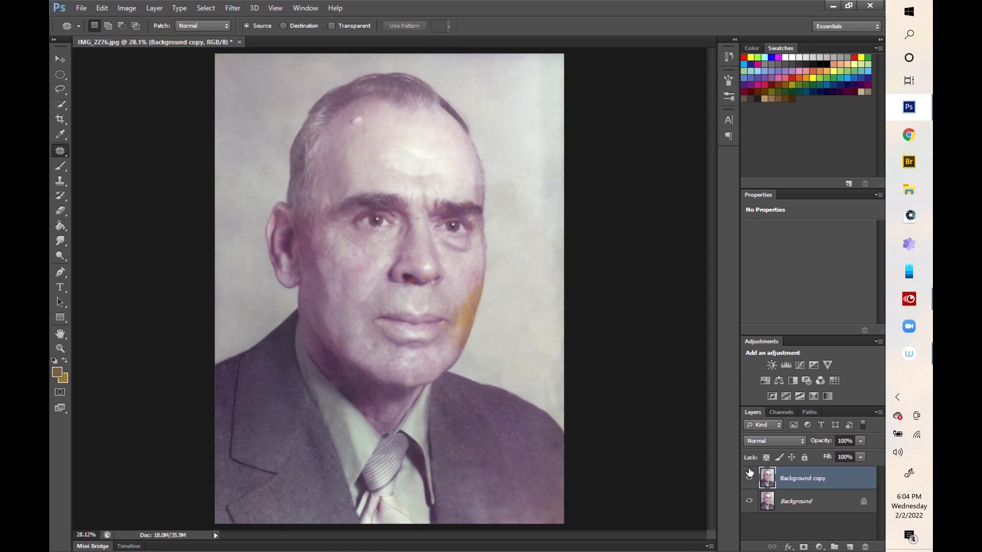
# - Patch the blemishes on the cheek beside the nose and below the ear-side eye, and clear the selection
pyautogui.moveTo(310, 266); pyautogui.dragTo(309, 271)
pyautogui.moveTo(429, 277); pyautogui.dragTo(415, 261)
pyautogui.click(469, 210)
pyautogui.hotkey('ctrl', '+')
pyautogui.hotkey('ctrl', '+')
pyautogui.hotkey('ctrl', '+')
pyautogui.hotkey('ctrl', '+')
pyautogui.moveTo(270, 209); pyautogui.dragTo(287, 207)
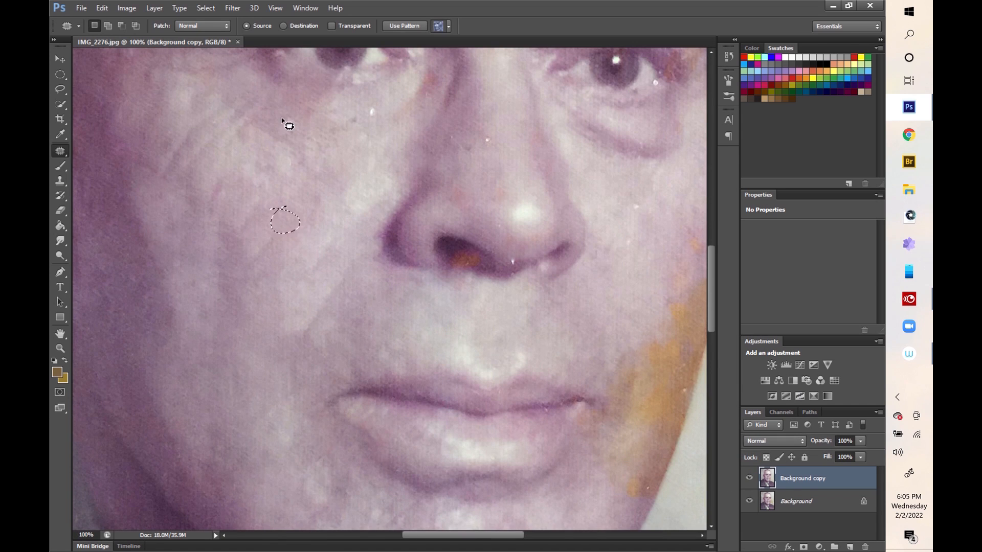
pyautogui.moveTo(274, 111); pyautogui.dragTo(270, 139)
pyautogui.hotkey('ctrl', 'd')
# - Patch the spots on the upper forehead on the ear side and clear the selection
pyautogui.moveTo(261, 95)
pyautogui.mouseDown()
pyautogui.moveTo(239, 77)
pyautogui.moveTo(414, 241)
pyautogui.mouseUp()
pyautogui.moveTo(197, 168); pyautogui.dragTo(197, 171)
pyautogui.moveTo(489, 81)
pyautogui.mouseDown()
pyautogui.moveTo(404, 313)
pyautogui.moveTo(447, 401)
pyautogui.mouseUp()
pyautogui.moveTo(412, 160); pyautogui.dragTo(409, 153)
pyautogui.moveTo(442, 197); pyautogui.dragTo(424, 261)
pyautogui.hotkey('ctrl', 'd')
pyautogui.moveTo(443, 184); pyautogui.dragTo(421, 222)
pyautogui.moveTo(433, 184); pyautogui.dragTo(455, 154)
pyautogui.hotkey('ctrl', 'd')
# - Patch the uneven areas towards the middle of the forehead and clear the selection
pyautogui.moveTo(388, 226); pyautogui.dragTo(385, 231)
pyautogui.moveTo(371, 245); pyautogui.dragTo(502, 246)
pyautogui.moveTo(352, 148); pyautogui.dragTo(267, 233)
pyautogui.hotkey('ctrl', 'd')
pyautogui.moveTo(477, 304)
pyautogui.mouseDown()
pyautogui.moveTo(471, 202)
pyautogui.moveTo(471, 214)
pyautogui.mouseUp()
pyautogui.moveTo(497, 222); pyautogui.dragTo(495, 225)
pyautogui.moveTo(507, 234); pyautogui.dragTo(468, 192)
pyautogui.hotkey('ctrl', 'd')
# - Patch the blemish above the ear-side eyebrow and the one near the far hairline, and clear the selection
pyautogui.moveTo(441, 291); pyautogui.dragTo(435, 297)
pyautogui.moveTo(462, 307); pyautogui.dragTo(542, 287)
pyautogui.moveTo(607, 92); pyautogui.dragTo(446, 220)
pyautogui.moveTo(618, 266); pyautogui.dragTo(615, 271)
pyautogui.moveTo(625, 295); pyautogui.dragTo(588, 256)
pyautogui.hotkey('ctrl', 'd')
# - Patch the remaining marks at the far edge of the forehead and below the front hairline
pyautogui.moveTo(498, 366)
pyautogui.mouseDown()
pyautogui.moveTo(520, 361)
pyautogui.moveTo(501, 369)
pyautogui.mouseUp()
pyautogui.moveTo(610, 387); pyautogui.dragTo(608, 394)
pyautogui.moveTo(617, 418); pyautogui.dragTo(596, 381)
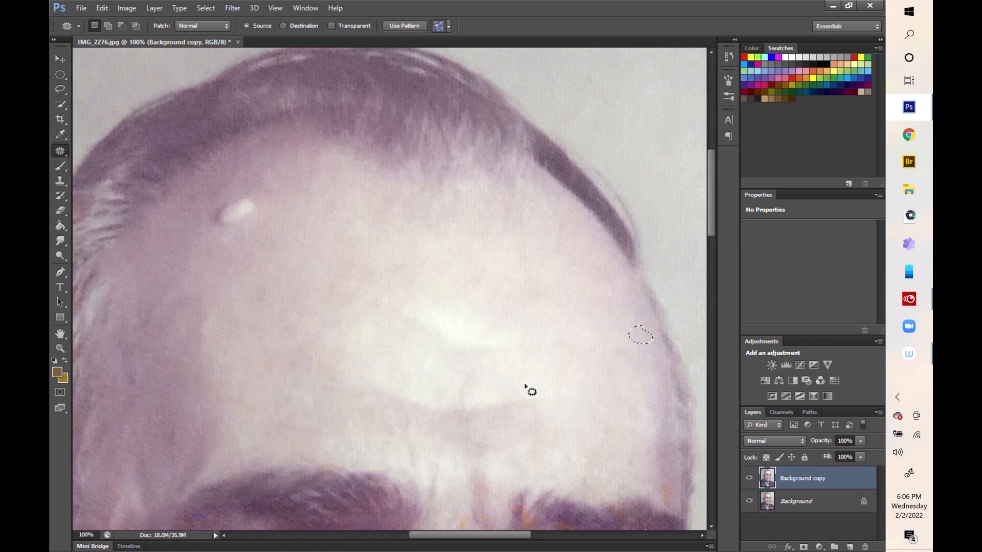
pyautogui.moveTo(268, 418); pyautogui.dragTo(271, 416)
pyautogui.moveTo(301, 423); pyautogui.dragTo(340, 392)
pyautogui.hotkey('ctrl', 'd')
pyautogui.moveTo(360, 215); pyautogui.dragTo(348, 214)
pyautogui.moveTo(361, 233); pyautogui.dragTo(401, 236)
# - Patch the two blemishes on the cheek below the ear-side eye
pyautogui.moveTo(188, 378); pyautogui.dragTo(193, 198)
pyautogui.moveTo(231, 486); pyautogui.dragTo(385, 225)
pyautogui.moveTo(316, 269); pyautogui.dragTo(313, 270)
pyautogui.moveTo(313, 292); pyautogui.dragTo(348, 306)
pyautogui.moveTo(428, 282); pyautogui.dragTo(422, 281)
pyautogui.moveTo(435, 301); pyautogui.dragTo(476, 286)
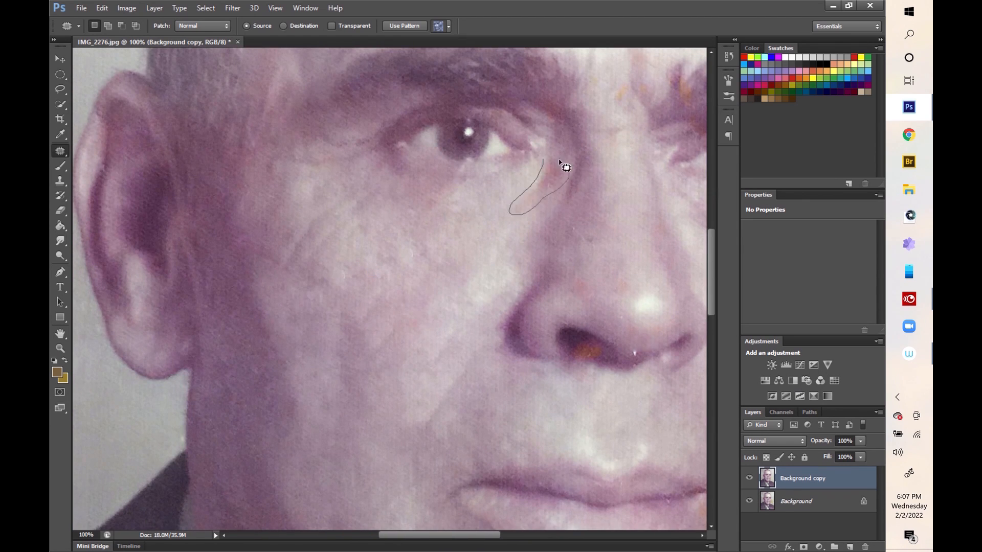
# - Patch the discoloured strip between the inner eye corner and the nose, and the reddish spot on the nose
pyautogui.moveTo(559, 159); pyautogui.dragTo(544, 159)
pyautogui.moveTo(542, 186); pyautogui.dragTo(510, 189)
pyautogui.hotkey('ctrl', 'd')
pyautogui.moveTo(575, 339); pyautogui.dragTo(601, 348)
pyautogui.hotkey('ctrl', 'd')
pyautogui.moveTo(621, 278); pyautogui.dragTo(614, 279)
pyautogui.moveTo(619, 286); pyautogui.dragTo(582, 286)
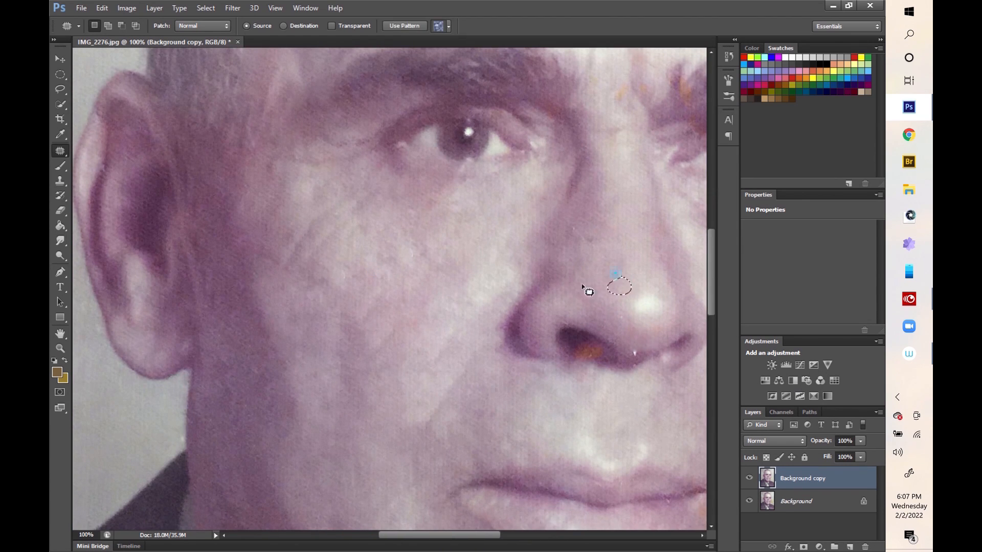
pyautogui.hotkey('ctrl', 'd')
# - Clone dark nostril tones over the orange stain inside the nostril with the Clone Stamp at 10% opacity
pyautogui.moveTo(635, 348); pyautogui.dragTo(502, 352)
pyautogui.press('s')
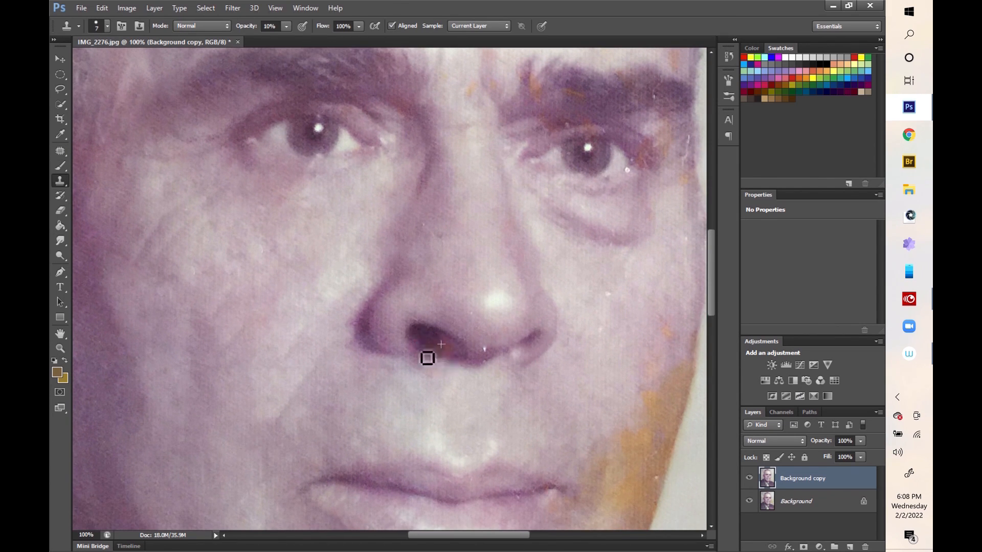
pyautogui.hotkey('ctrl', '+')
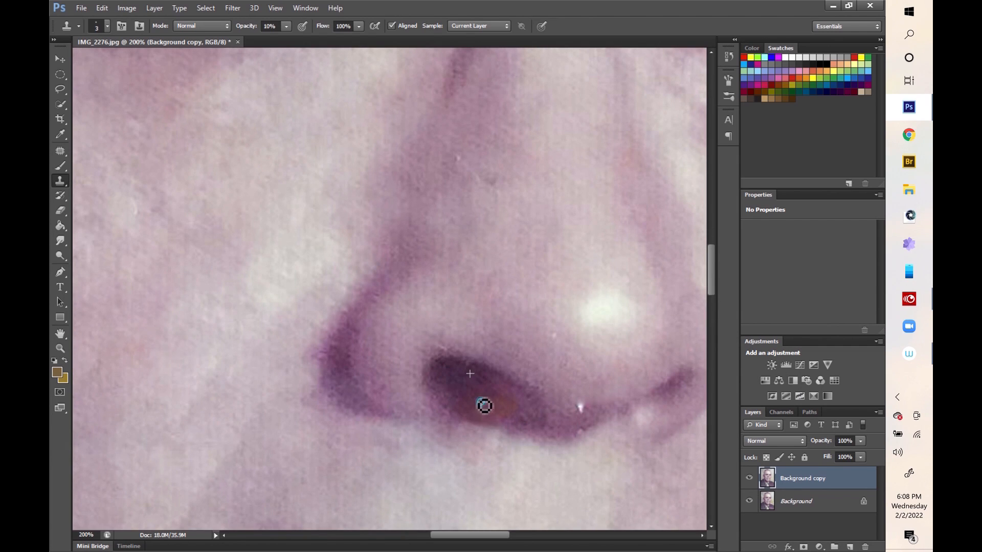
# - Patch the white speck under the nose tip and the light mark at the far nostril
pyautogui.press('j')
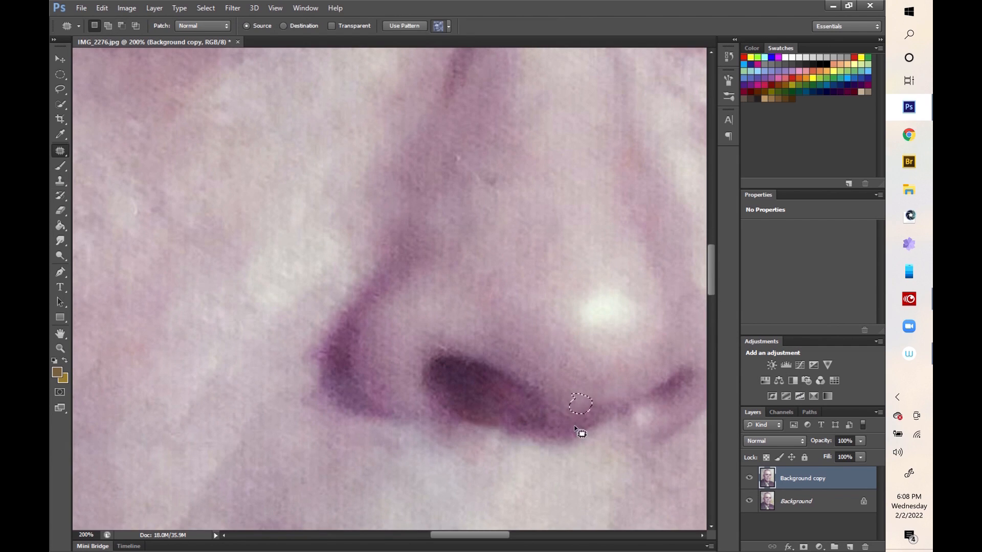
pyautogui.hotkey('ctrl', 'd')
pyautogui.moveTo(575, 429); pyautogui.dragTo(453, 342)
pyautogui.moveTo(374, 349); pyautogui.dragTo(331, 322)
pyautogui.moveTo(489, 327); pyautogui.dragTo(603, 358)
pyautogui.hotkey('ctrl', '0')
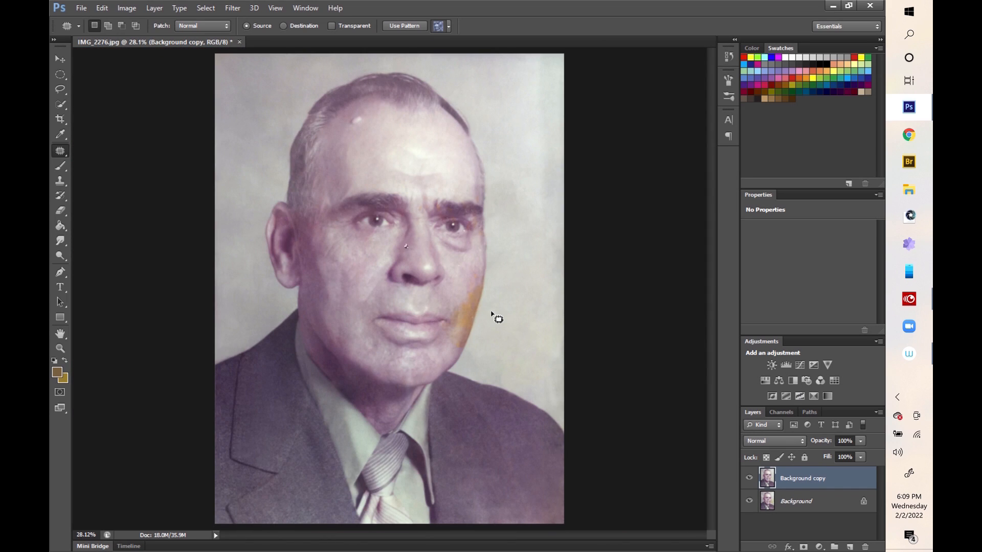
# - Patch the spots in the centre of the forehead at 200% zoom and clear the selection
pyautogui.press('m')
pyautogui.hotkey('ctrl', '+')
pyautogui.hotkey('ctrl', '+')
pyautogui.hotkey('ctrl', '+')
pyautogui.hotkey('ctrl', '+')
pyautogui.hotkey('ctrl', '+')
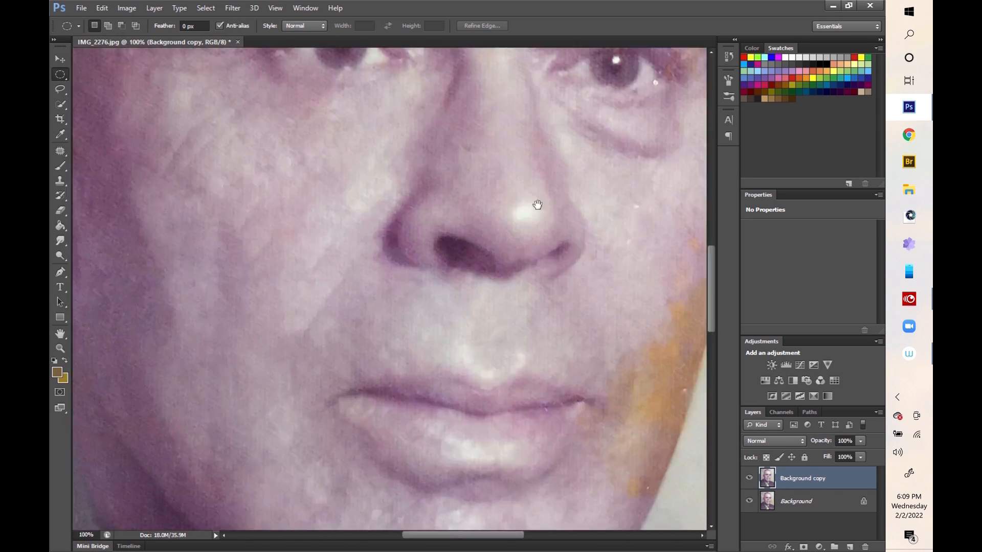
pyautogui.moveTo(650, 97); pyautogui.dragTo(670, 504)
pyautogui.moveTo(609, 92)
pyautogui.mouseDown()
pyautogui.moveTo(599, 301)
pyautogui.moveTo(583, 220)
pyautogui.mouseUp()
pyautogui.moveTo(370, 364); pyautogui.dragTo(377, 367)
pyautogui.press('j')
pyautogui.moveTo(461, 383); pyautogui.dragTo(463, 383)
pyautogui.moveTo(468, 409); pyautogui.dragTo(506, 380)
pyautogui.hotkey('ctrl', 'd')
# - Patch the spots on the forehead above the far eyebrow and above the gap between the eyebrows
pyautogui.moveTo(696, 440)
pyautogui.mouseDown()
pyautogui.moveTo(403, 299)
pyautogui.moveTo(401, 306)
pyautogui.mouseUp()
pyautogui.moveTo(477, 371); pyautogui.dragTo(471, 371)
pyautogui.moveTo(481, 387); pyautogui.dragTo(482, 318)
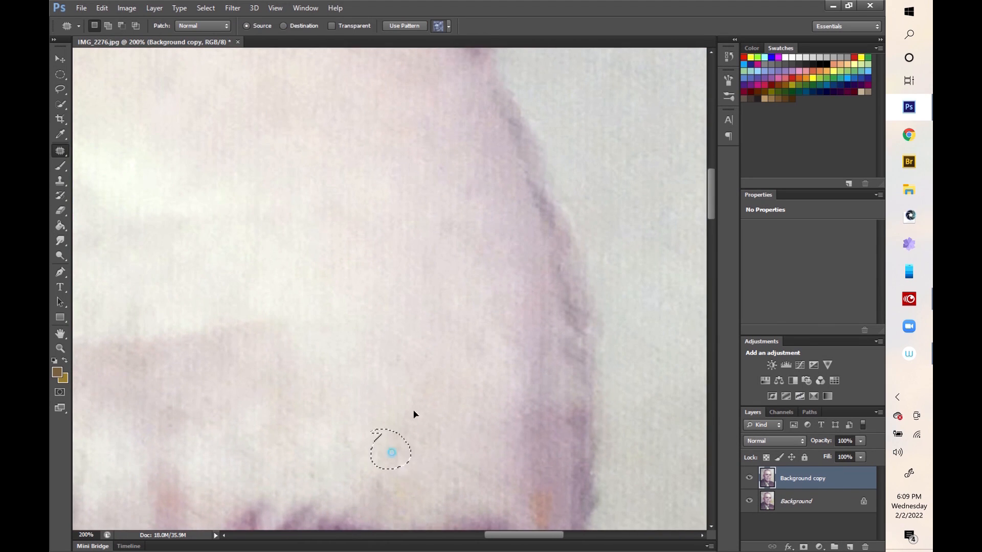
pyautogui.moveTo(262, 432); pyautogui.dragTo(604, 248)
pyautogui.moveTo(532, 220); pyautogui.dragTo(535, 225)
pyautogui.moveTo(524, 237); pyautogui.dragTo(607, 233)
# - Patch the reddish and yellow marks between the eyebrows and the orange stain at the far eyebrow's inner end
pyautogui.moveTo(474, 371); pyautogui.dragTo(481, 372)
pyautogui.moveTo(510, 361); pyautogui.dragTo(526, 389)
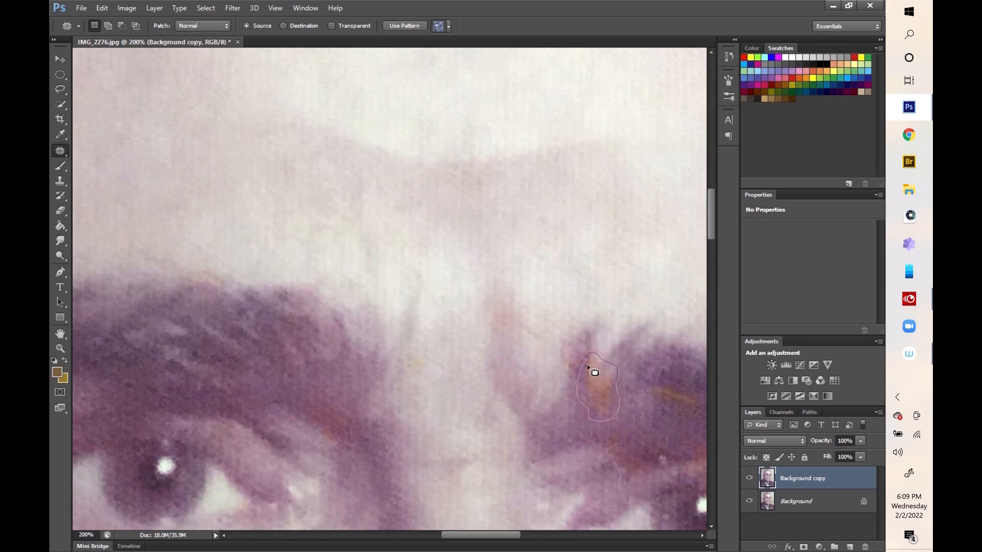
pyautogui.moveTo(597, 357); pyautogui.dragTo(588, 357)
pyautogui.moveTo(598, 389); pyautogui.dragTo(629, 396)
pyautogui.moveTo(561, 353); pyautogui.dragTo(564, 352)
pyautogui.moveTo(413, 350); pyautogui.dragTo(414, 364)
# - Patch the orange and reddish spots in the ear-side eyebrow and around that eye, and clear the selection
pyautogui.moveTo(256, 307); pyautogui.dragTo(532, 286)
pyautogui.moveTo(473, 243); pyautogui.dragTo(489, 256)
pyautogui.moveTo(483, 405); pyautogui.dragTo(504, 317)
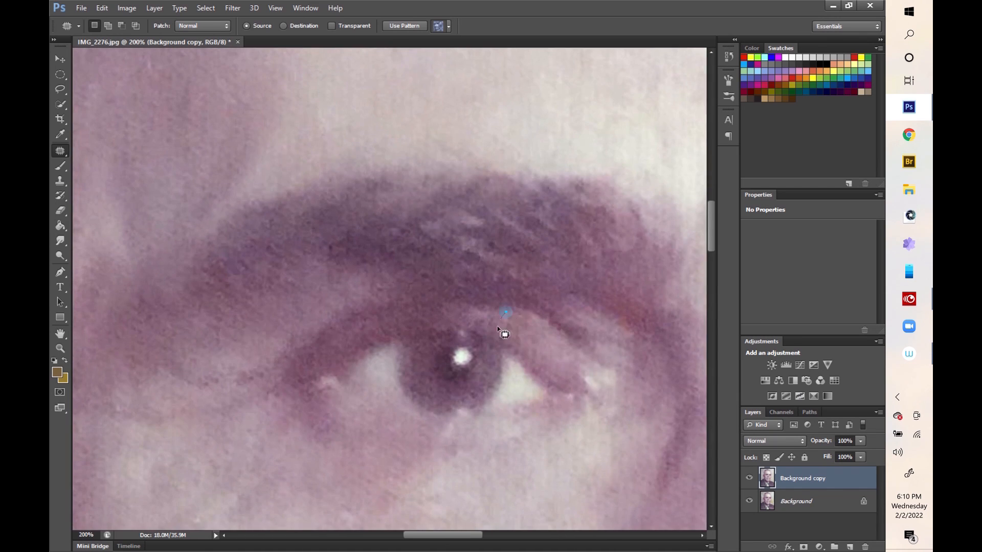
pyautogui.moveTo(608, 307); pyautogui.dragTo(619, 296)
pyautogui.moveTo(621, 316); pyautogui.dragTo(566, 258)
pyautogui.moveTo(496, 187); pyautogui.dragTo(499, 188)
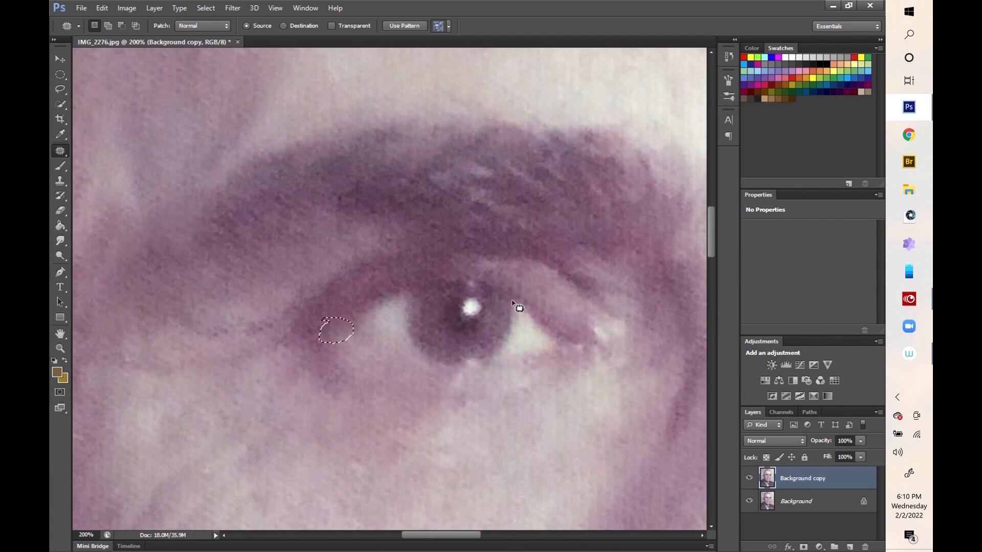
pyautogui.click(493, 280)
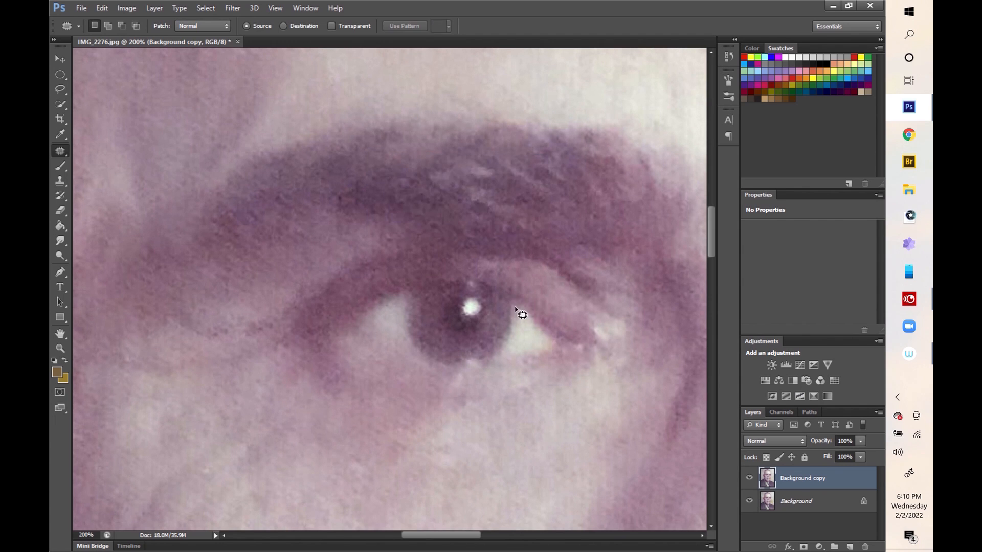
# - Patch the marks beside and below the ear-side eye, as far as the side of the nose
pyautogui.moveTo(139, 333); pyautogui.dragTo(153, 328)
pyautogui.moveTo(333, 454); pyautogui.dragTo(350, 463)
pyautogui.moveTo(482, 419)
pyautogui.mouseDown()
pyautogui.moveTo(373, 381)
pyautogui.moveTo(307, 320)
pyautogui.mouseUp()
pyautogui.moveTo(527, 279); pyautogui.dragTo(538, 287)
pyautogui.moveTo(419, 236); pyautogui.dragTo(431, 221)
pyautogui.moveTo(568, 225); pyautogui.dragTo(503, 360)
pyautogui.moveTo(513, 343); pyautogui.dragTo(639, 330)
# - Patch the spot at the side of the nose and the white speck at the far eye's outer corner
pyautogui.moveTo(542, 440)
pyautogui.mouseDown()
pyautogui.moveTo(373, 263)
pyautogui.moveTo(365, 235)
pyautogui.mouseUp()
pyautogui.moveTo(500, 394); pyautogui.dragTo(506, 393)
pyautogui.moveTo(506, 408); pyautogui.dragTo(570, 261)
pyautogui.moveTo(672, 219); pyautogui.dragTo(675, 221)
pyautogui.moveTo(682, 230); pyautogui.dragTo(622, 412)
# - Patch the orange and reddish stains in the inner half of the far eyebrow and on the eyelid below it
pyautogui.scroll(3, 499, 378)
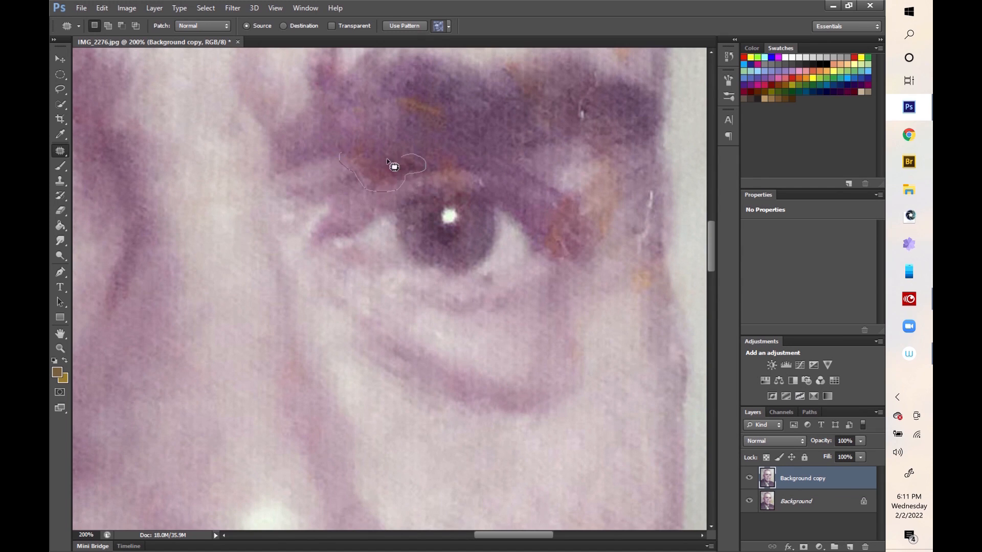
pyautogui.moveTo(434, 97); pyautogui.dragTo(398, 105)
pyautogui.moveTo(486, 174); pyautogui.dragTo(434, 148)
pyautogui.moveTo(450, 174); pyautogui.dragTo(414, 193)
pyautogui.moveTo(404, 144); pyautogui.dragTo(401, 141)
pyautogui.moveTo(385, 150); pyautogui.dragTo(371, 123)
# - Patch the white speck in the far eyebrow's outer end, and the scratch and reddish stain beside the eye
pyautogui.moveTo(570, 121); pyautogui.dragTo(573, 116)
pyautogui.moveTo(586, 100); pyautogui.dragTo(606, 110)
pyautogui.moveTo(635, 177); pyautogui.dragTo(636, 174)
pyautogui.moveTo(642, 220); pyautogui.dragTo(642, 202)
pyautogui.moveTo(569, 188); pyautogui.dragTo(572, 177)
pyautogui.moveTo(584, 215)
pyautogui.mouseDown()
pyautogui.moveTo(581, 194)
pyautogui.moveTo(570, 201)
pyautogui.mouseUp()
# - Patch the remaining orange areas at the far eye's outer corner and in the eyebrow above it
pyautogui.moveTo(619, 266); pyautogui.dragTo(615, 183)
pyautogui.moveTo(601, 222); pyautogui.dragTo(616, 207)
pyautogui.moveTo(543, 87)
pyautogui.mouseDown()
pyautogui.moveTo(498, 75)
pyautogui.moveTo(542, 86)
pyautogui.mouseUp()
pyautogui.moveTo(511, 76)
pyautogui.mouseDown()
pyautogui.moveTo(468, 208)
pyautogui.moveTo(461, 183)
pyautogui.mouseUp()
pyautogui.moveTo(470, 185); pyautogui.dragTo(486, 170)
# - Patch the spots on the skin just outside and below the far eye
pyautogui.moveTo(568, 335)
pyautogui.mouseDown()
pyautogui.moveTo(514, 243)
pyautogui.moveTo(529, 251)
pyautogui.mouseUp()
pyautogui.moveTo(535, 269)
pyautogui.mouseDown()
pyautogui.moveTo(563, 323)
pyautogui.moveTo(515, 331)
pyautogui.moveTo(518, 422)
pyautogui.mouseUp()
pyautogui.moveTo(511, 333)
pyautogui.mouseDown()
pyautogui.moveTo(497, 335)
pyautogui.moveTo(503, 330)
pyautogui.mouseUp()
pyautogui.moveTo(513, 342); pyautogui.dragTo(524, 355)
pyautogui.moveTo(527, 372); pyautogui.dragTo(501, 490)
# - Patch the marks on the side of the nose and the specks on the far cheek
pyautogui.moveTo(250, 386)
pyautogui.mouseDown()
pyautogui.moveTo(375, 199)
pyautogui.moveTo(370, 194)
pyautogui.mouseUp()
pyautogui.moveTo(374, 201); pyautogui.dragTo(417, 178)
pyautogui.click(418, 179)
pyautogui.moveTo(519, 350); pyautogui.dragTo(515, 225)
pyautogui.moveTo(613, 374); pyautogui.dragTo(464, 133)
pyautogui.moveTo(467, 123); pyautogui.dragTo(463, 122)
pyautogui.moveTo(459, 145); pyautogui.dragTo(530, 165)
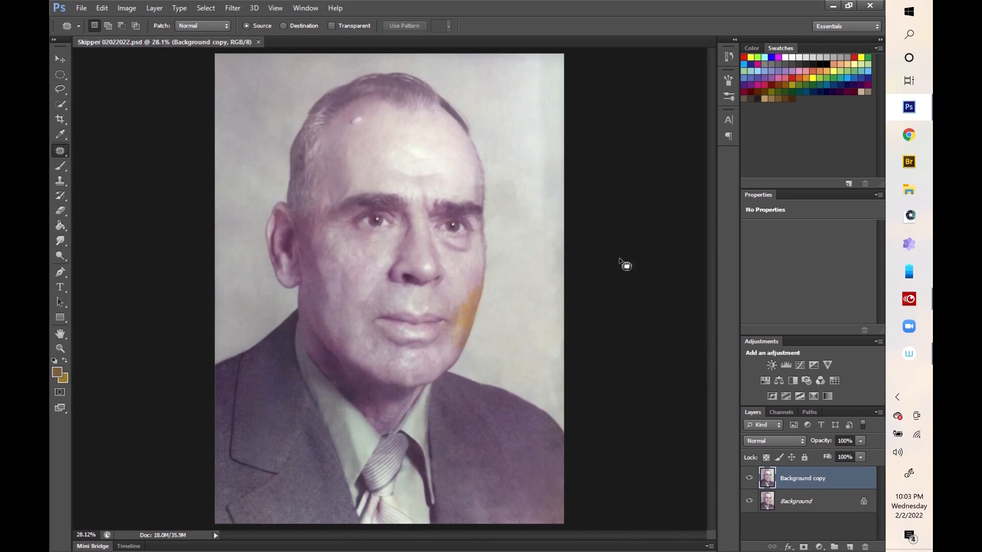
# - Patch the pinkish-orange spot just above the orange stain on the far cheek and clear the selection
pyautogui.hotkey('ctrl', '+')
pyautogui.moveTo(486, 281); pyautogui.dragTo(509, 81)
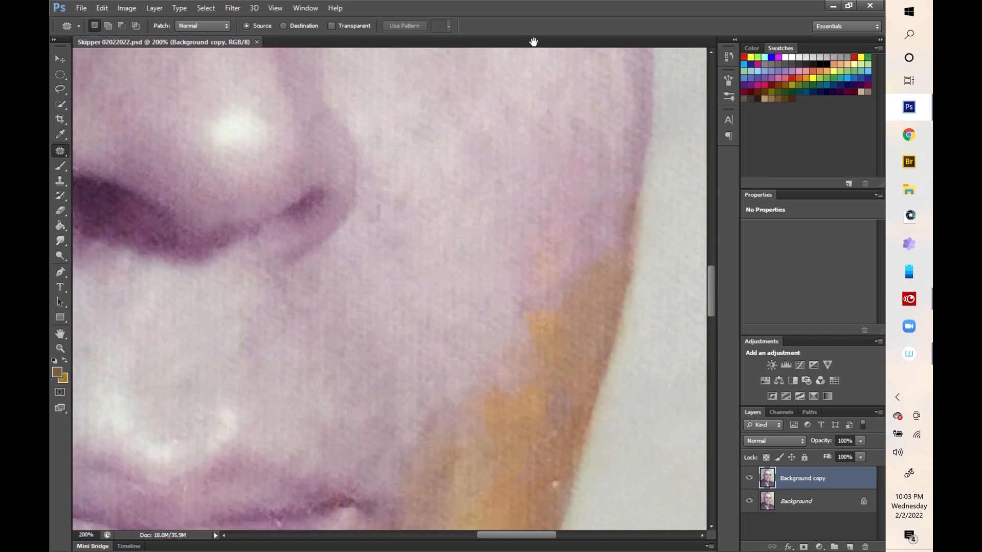
pyautogui.moveTo(484, 304); pyautogui.dragTo(498, 332)
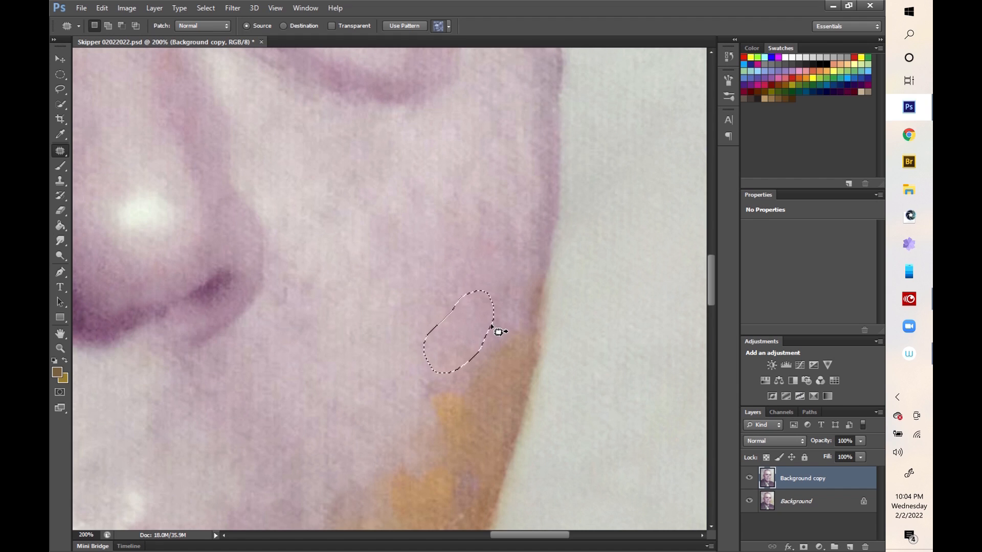
pyautogui.press('s')
pyautogui.hotkey('ctrl', 'd')
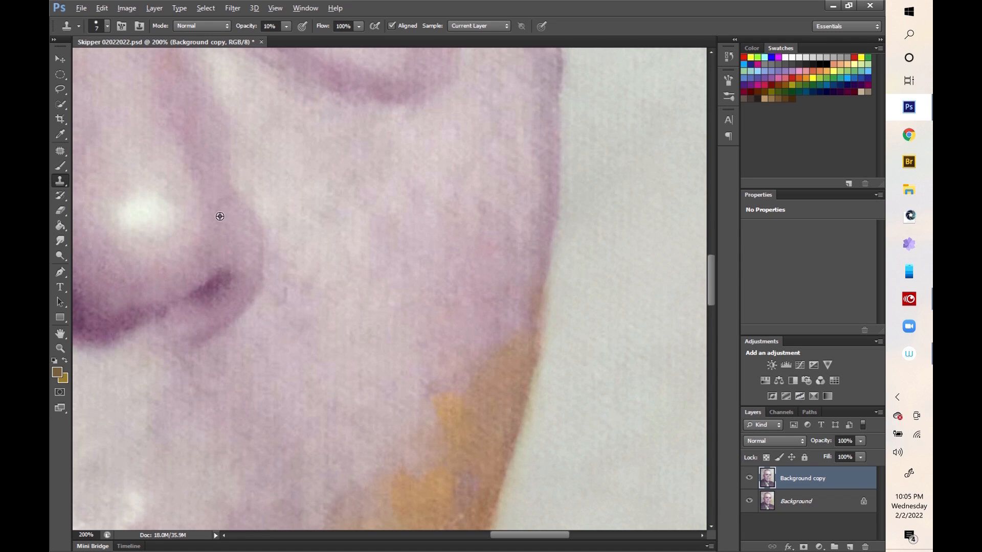
# - Fade the upper part of the orange cheek stain with a 25-pixel Clone Stamp at 5% opacity and a patch
pyautogui.hscroll(-3, 195, 349)
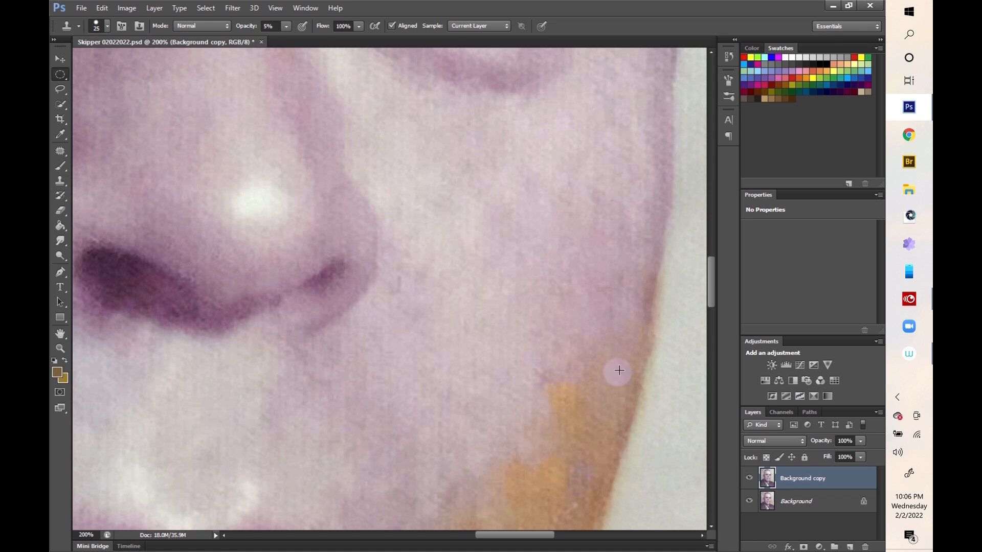
pyautogui.press('j')
pyautogui.moveTo(614, 358); pyautogui.dragTo(620, 360)
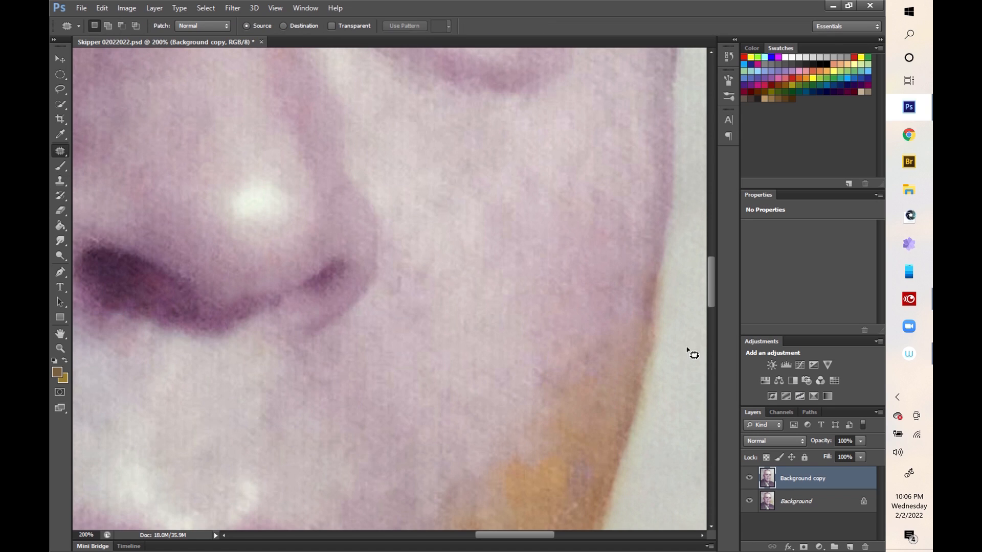
pyautogui.press('s')
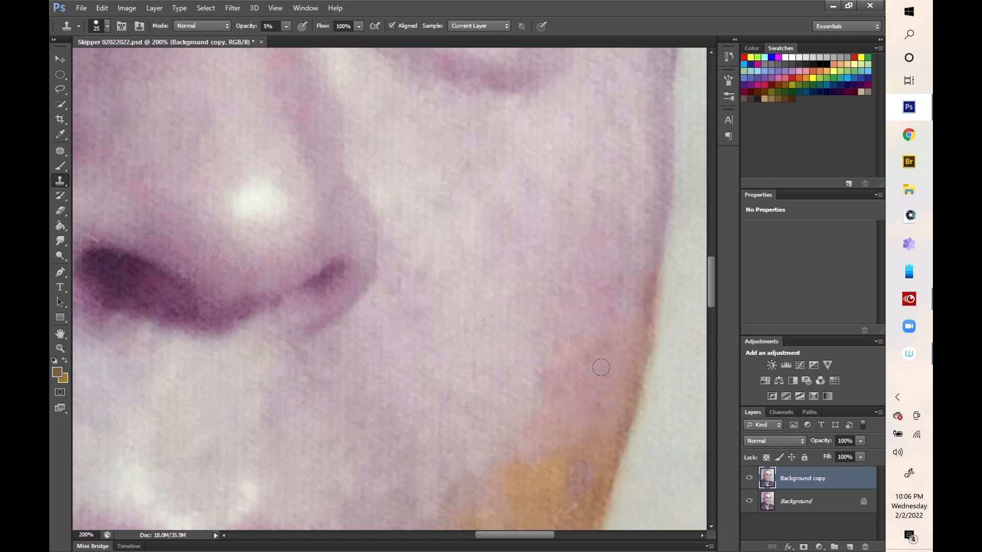
# - Patch the inner edge of the orange cheek stain and clear the selection
pyautogui.press('j')
pyautogui.moveTo(559, 351)
pyautogui.mouseDown()
pyautogui.moveTo(574, 390)
pyautogui.moveTo(547, 360)
pyautogui.mouseUp()
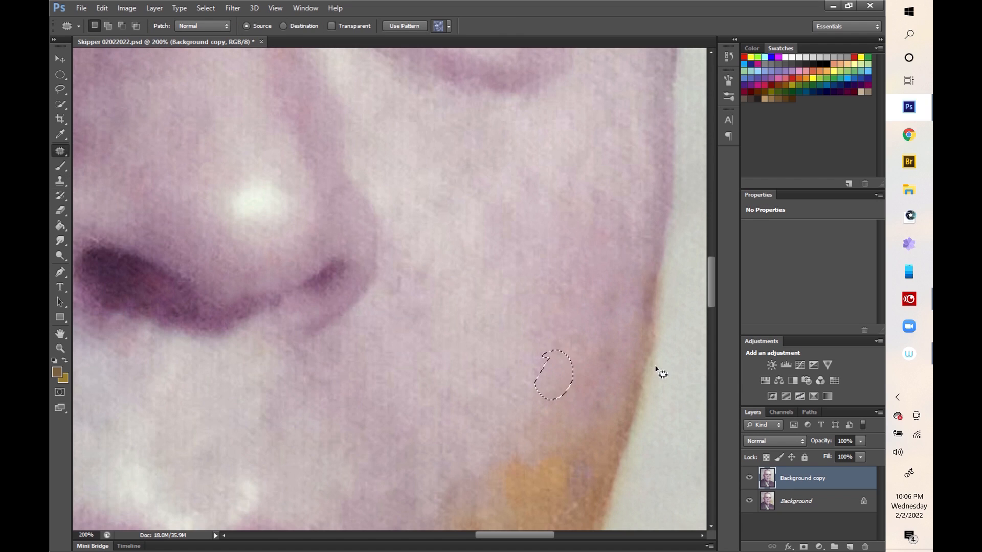
pyautogui.click(571, 434)
pyautogui.press('s')
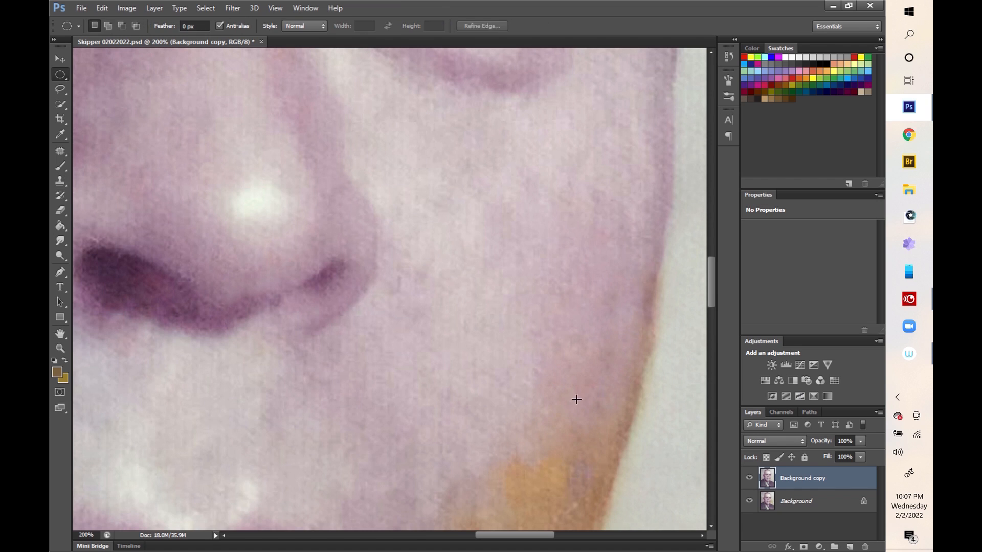
# - Lighten the upper orange block beside the mouth by patching it and cloning nearby skin at 5% opacity
pyautogui.moveTo(518, 467); pyautogui.dragTo(546, 463)
pyautogui.scroll(-5, 538, 358)
pyautogui.moveTo(532, 248); pyautogui.dragTo(566, 216)
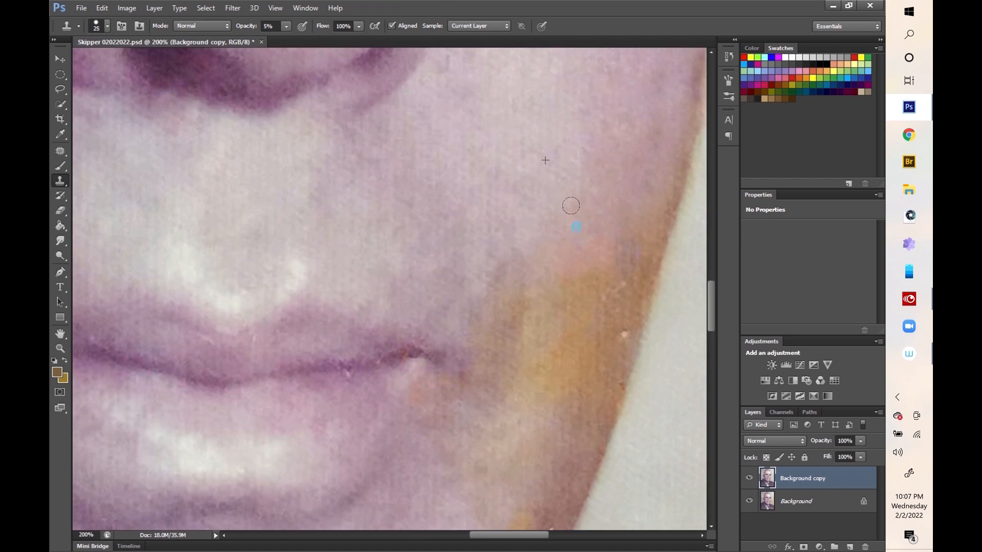
# - Patch the pinkish upper edge of the orange cheek stain and clear the selection
pyautogui.press('l')
pyautogui.moveTo(570, 261)
pyautogui.mouseDown()
pyautogui.moveTo(566, 232)
pyautogui.moveTo(585, 250)
pyautogui.mouseUp()
pyautogui.press('m')
pyautogui.click(541, 296)
pyautogui.press('s')
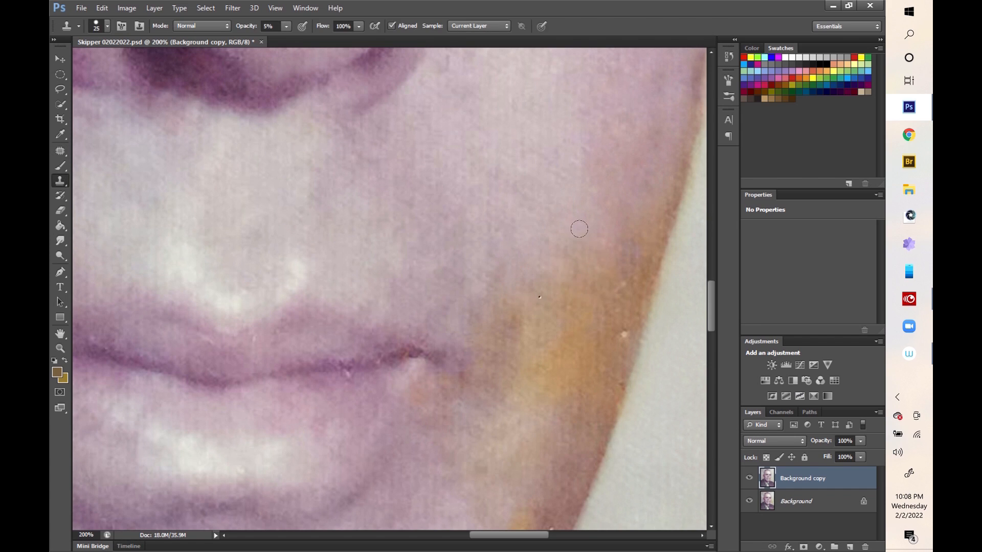
# - Fade the orange block beside the mouth by cloning clean cheek skin over it with a 25-pixel Clone Stamp at 5% opacity
pyautogui.keyDown('alt'); pyautogui.click(487, 99); pyautogui.keyUp('alt')
pyautogui.moveTo(568, 340)
pyautogui.mouseDown()
pyautogui.moveTo(592, 306)
pyautogui.moveTo(559, 278)
pyautogui.moveTo(598, 327)
pyautogui.mouseUp()
pyautogui.click(506, 321)
pyautogui.moveTo(505, 344); pyautogui.dragTo(554, 335)
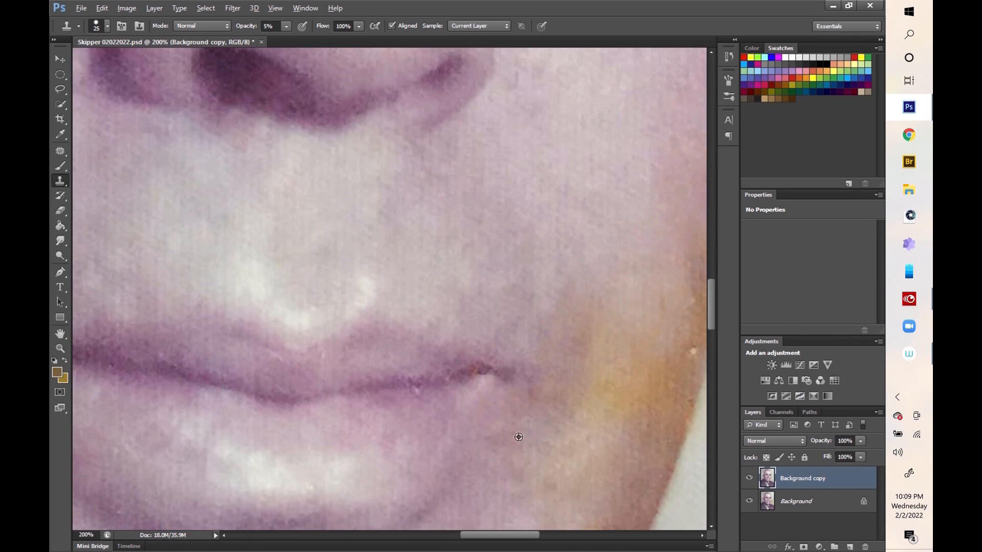
pyautogui.scroll(-5, 500, 422)
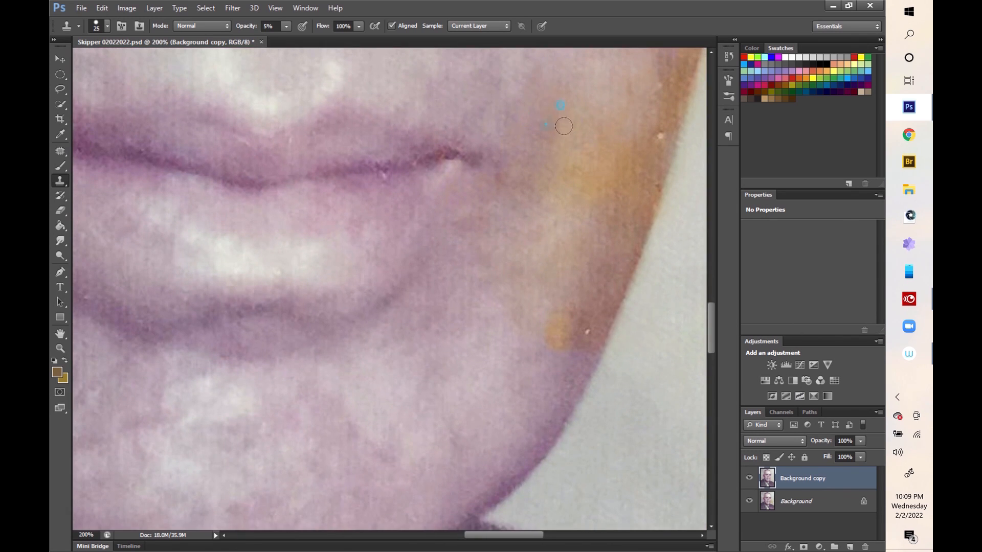
pyautogui.scroll(6, 547, 195)
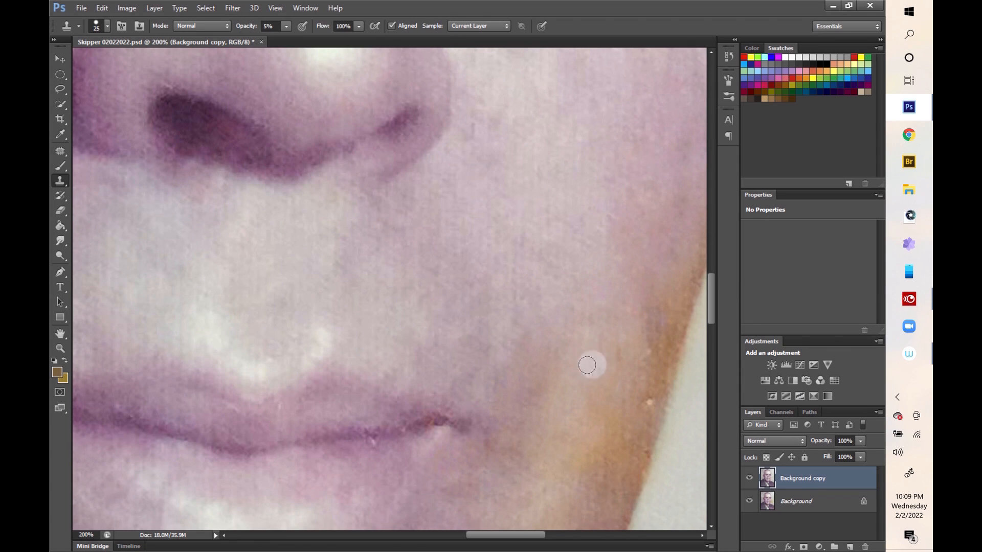
# - Patch the small orange spot at the lower end of the cheek stain near the jaw and clear the selection
pyautogui.press('j')
pyautogui.moveTo(488, 429); pyautogui.dragTo(475, 463)
pyautogui.moveTo(455, 428); pyautogui.dragTo(449, 430)
pyautogui.moveTo(527, 421); pyautogui.dragTo(420, 287)
pyautogui.moveTo(443, 437); pyautogui.dragTo(424, 439)
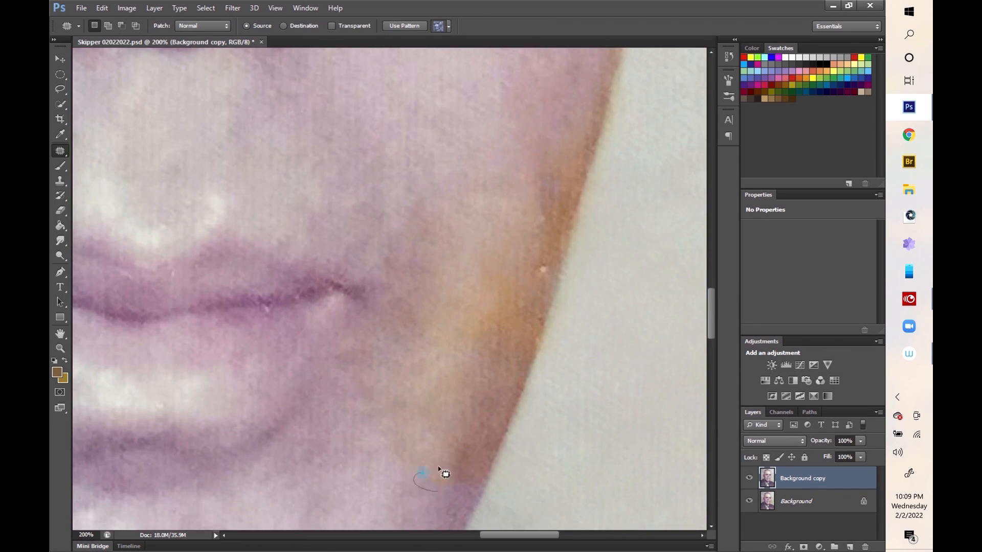
pyautogui.moveTo(443, 193); pyautogui.dragTo(408, 326)
pyautogui.moveTo(498, 443); pyautogui.dragTo(504, 455)
pyautogui.hotkey('ctrl', 'd')
pyautogui.hotkey('ctrl', '-')
pyautogui.hotkey('ctrl', '-')
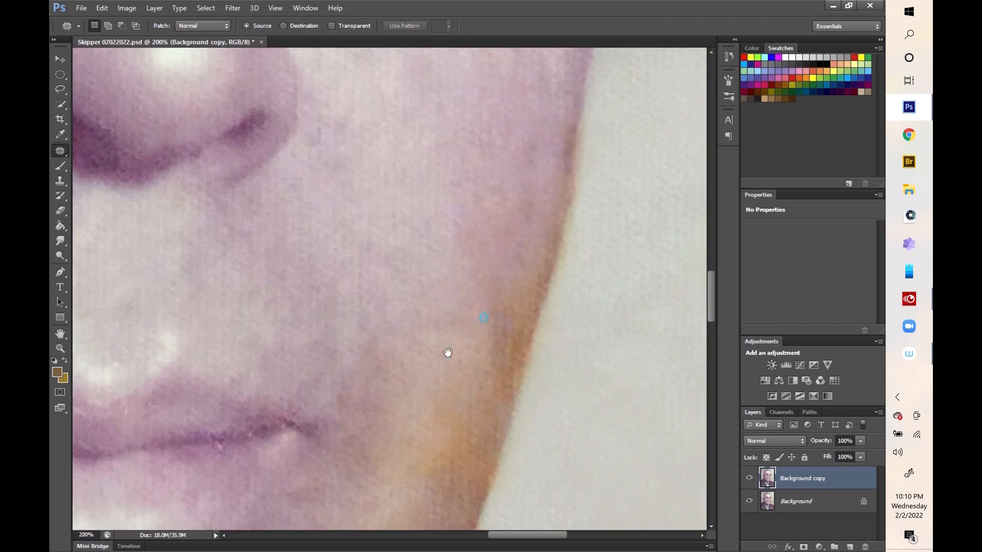
pyautogui.press('s')
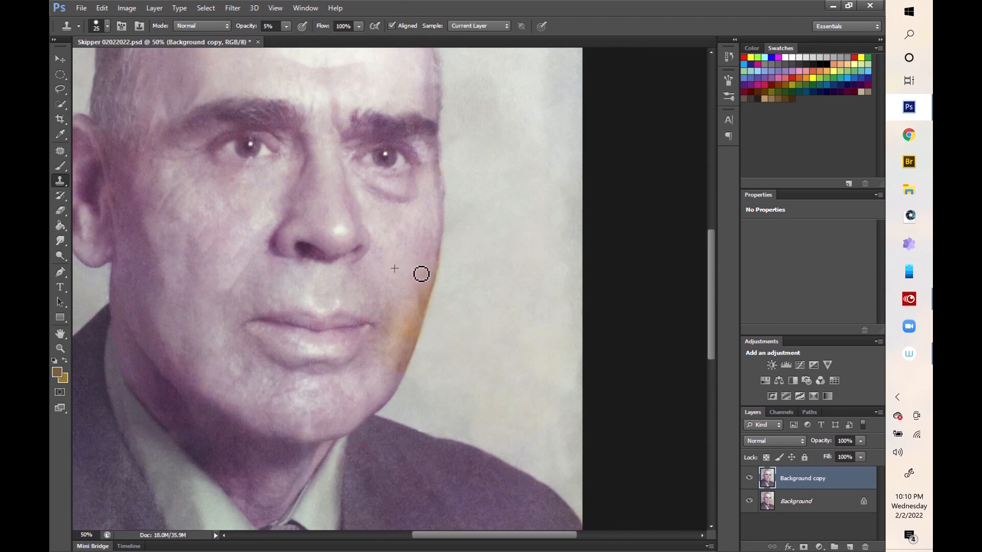
# - Patch the skin at the upper end of the orange cheek stain and clear the selection
pyautogui.press('m')
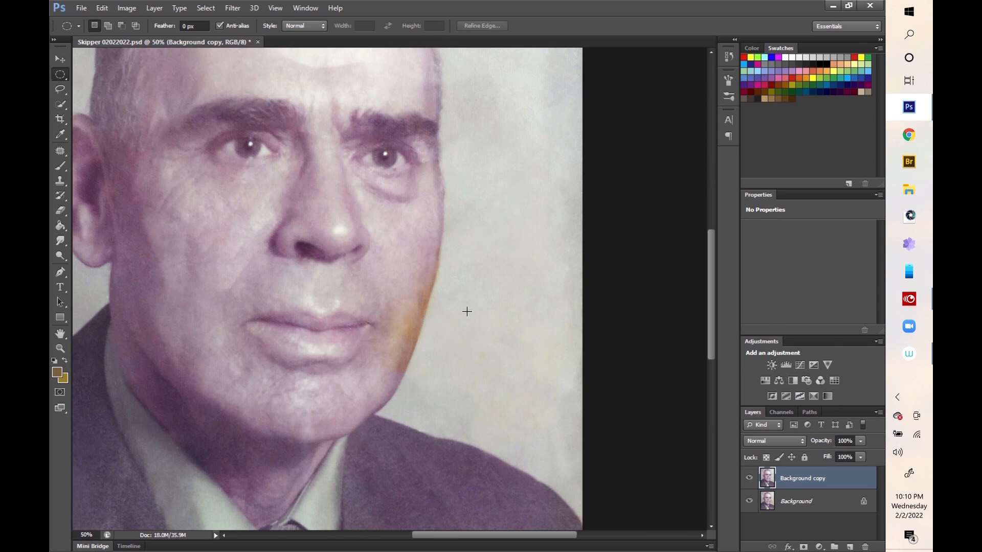
pyautogui.press('s')
pyautogui.press('j')
pyautogui.moveTo(412, 280); pyautogui.dragTo(414, 283)
pyautogui.press('m')
pyautogui.press('s')
pyautogui.hotkey('ctrl', 'd')
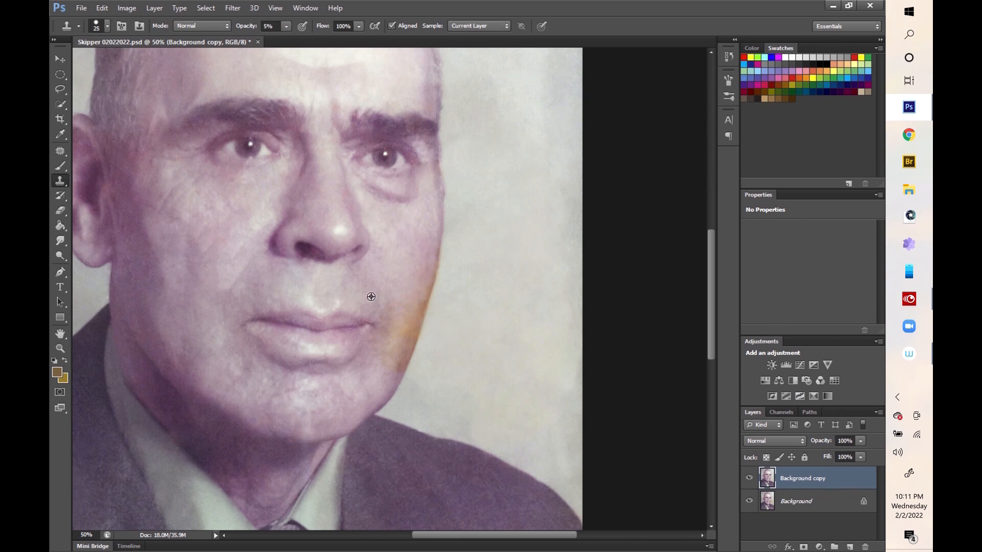
# - Clone skin over the orange area beside the mouth at 5% opacity and patch it with clean cheek skin from above
pyautogui.keyDown('alt'); pyautogui.click(374, 313); pyautogui.keyUp('alt')
pyautogui.moveTo(401, 332)
pyautogui.mouseDown()
pyautogui.moveTo(387, 314)
pyautogui.moveTo(427, 317)
pyautogui.moveTo(408, 347)
pyautogui.moveTo(404, 300)
pyautogui.moveTo(413, 341)
pyautogui.moveTo(395, 357)
pyautogui.moveTo(403, 374)
pyautogui.moveTo(414, 355)
pyautogui.moveTo(397, 338)
pyautogui.moveTo(414, 355)
pyautogui.mouseUp()
pyautogui.keyDown('alt'); pyautogui.click(222, 312); pyautogui.keyUp('alt')
pyautogui.press('j')
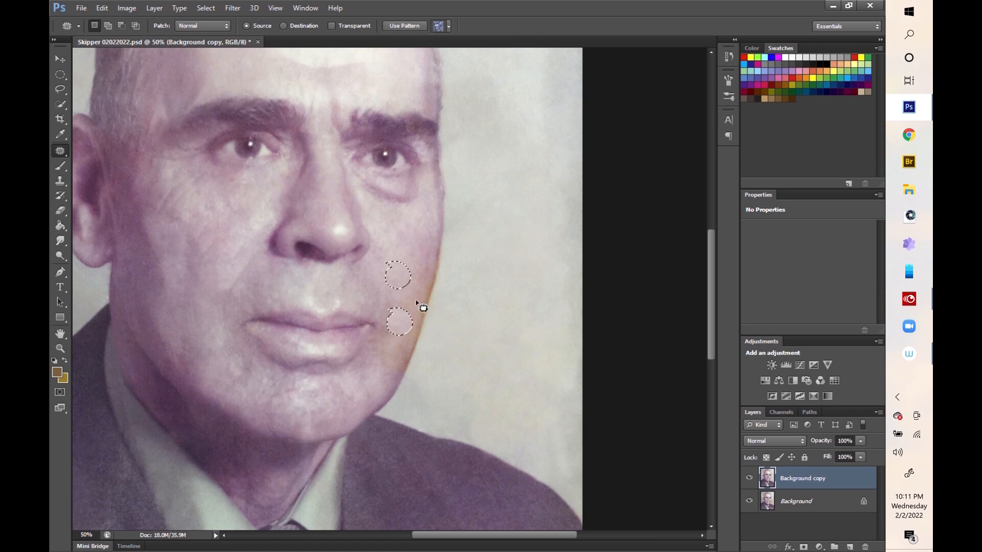
# - Blend the remaining tint beside the mouth corner with a patch and skin cloned from the near cheek at 5% opacity
pyautogui.press('s')
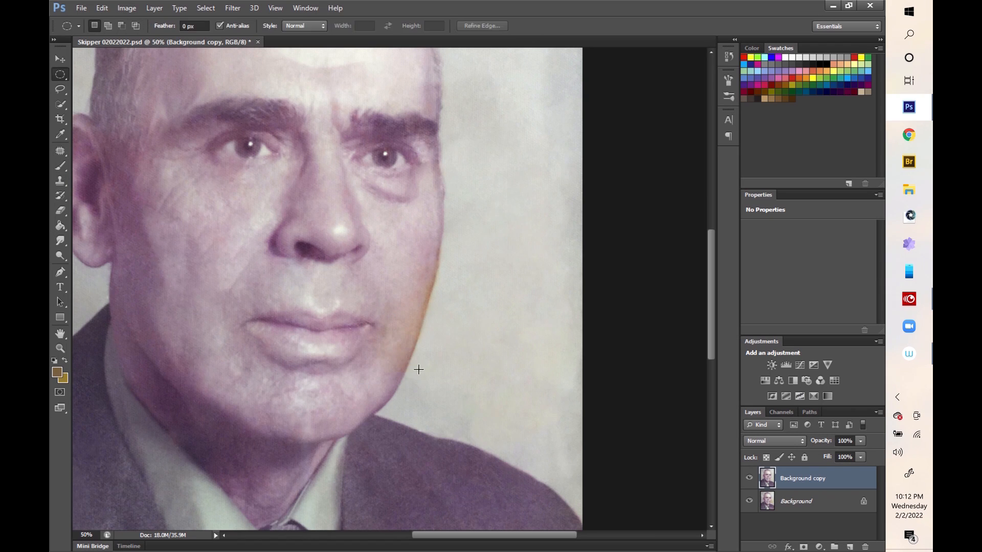
pyautogui.moveTo(389, 333); pyautogui.dragTo(414, 311)
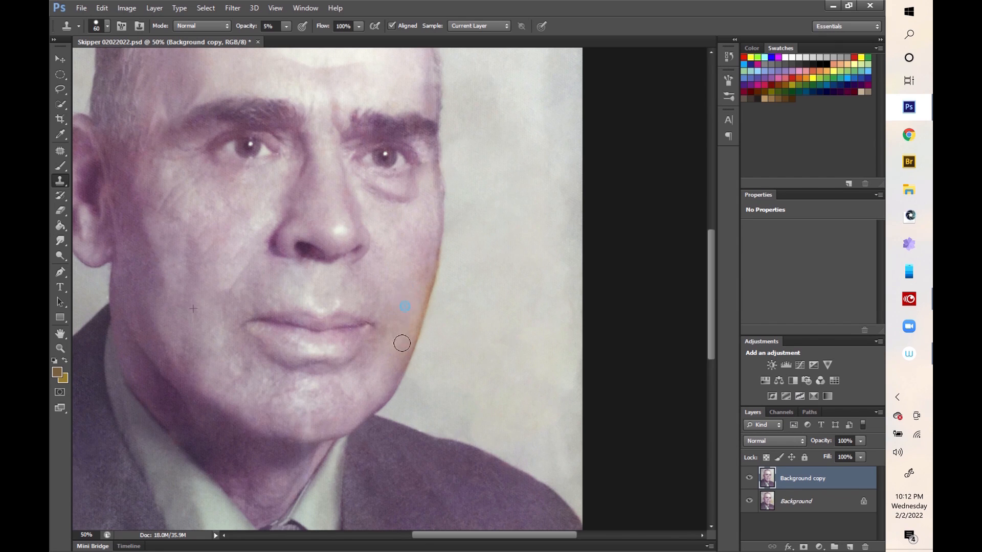
pyautogui.moveTo(398, 346); pyautogui.dragTo(400, 357)
pyautogui.press('j')
pyautogui.press('m')
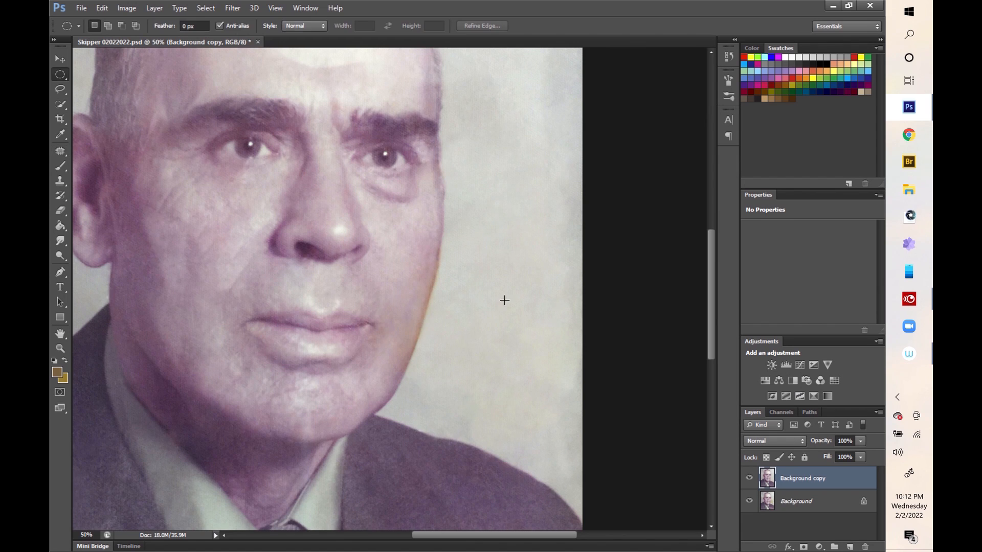
pyautogui.press('s')
pyautogui.keyDown('alt'); pyautogui.click(238, 300); pyautogui.keyUp('alt')
pyautogui.moveTo(382, 338); pyautogui.dragTo(391, 312)
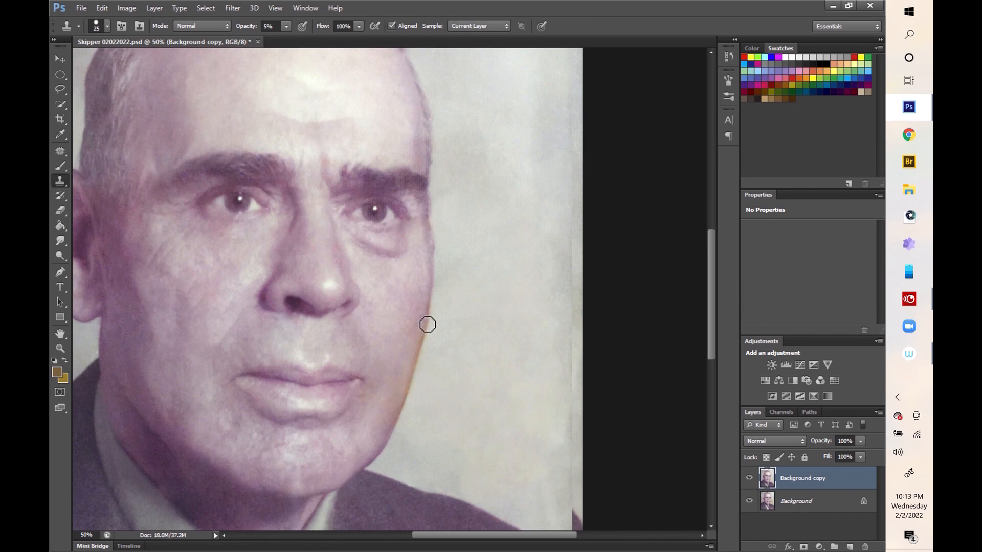
# - Clone over the orange fringe along the far cheek and jaw edge with a small 7- to 9-pixel Clone Stamp at 5% opacity
pyautogui.hotkey('ctrl', '+')
pyautogui.hotkey('ctrl', '+')
pyautogui.hotkey('ctrl', '+')
pyautogui.moveTo(398, 318); pyautogui.dragTo(330, 148)
pyautogui.press('[')
pyautogui.press('[')
pyautogui.press('[')
pyautogui.press('[')
pyautogui.press('[')
pyautogui.press('[')
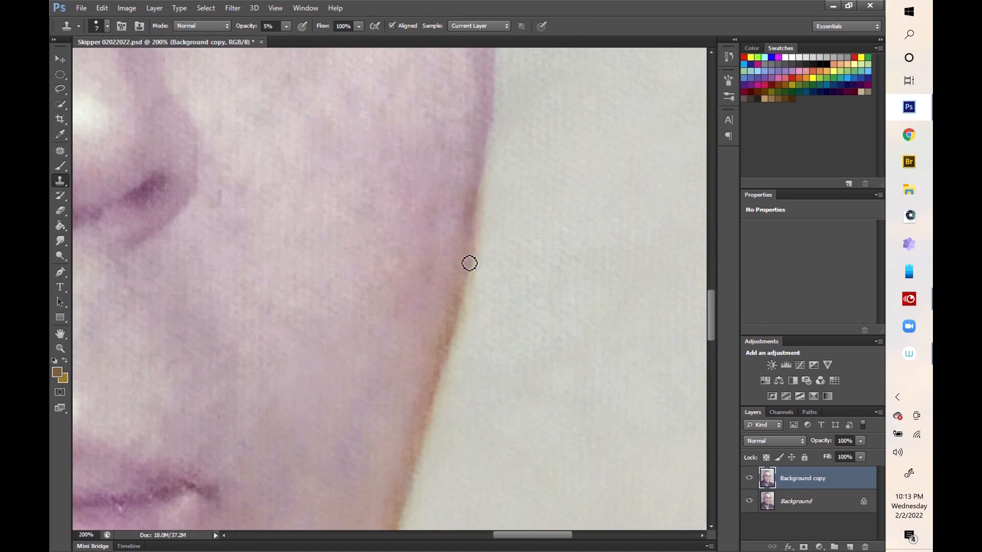
pyautogui.scroll(-2, 467, 291)
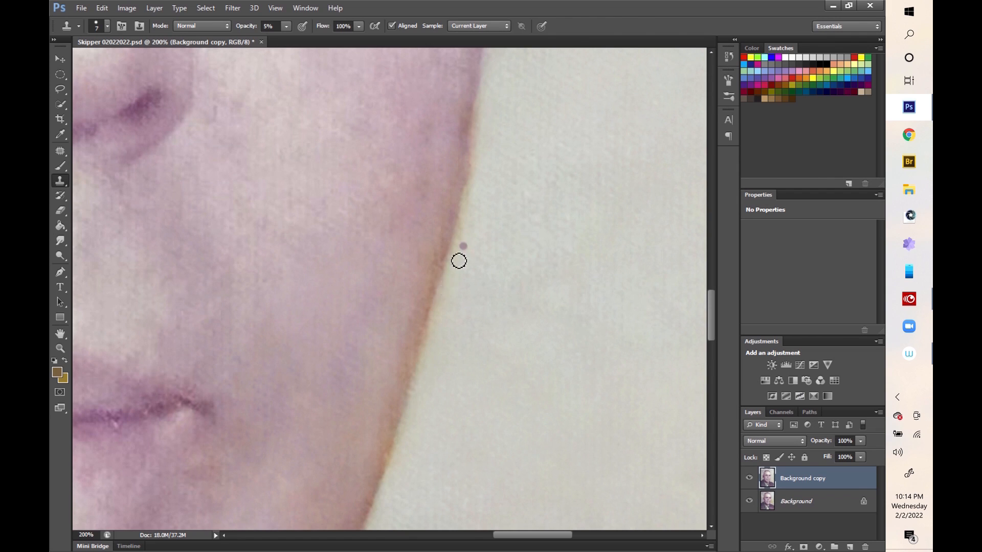
pyautogui.press('[')
pyautogui.moveTo(439, 256); pyautogui.dragTo(431, 163)
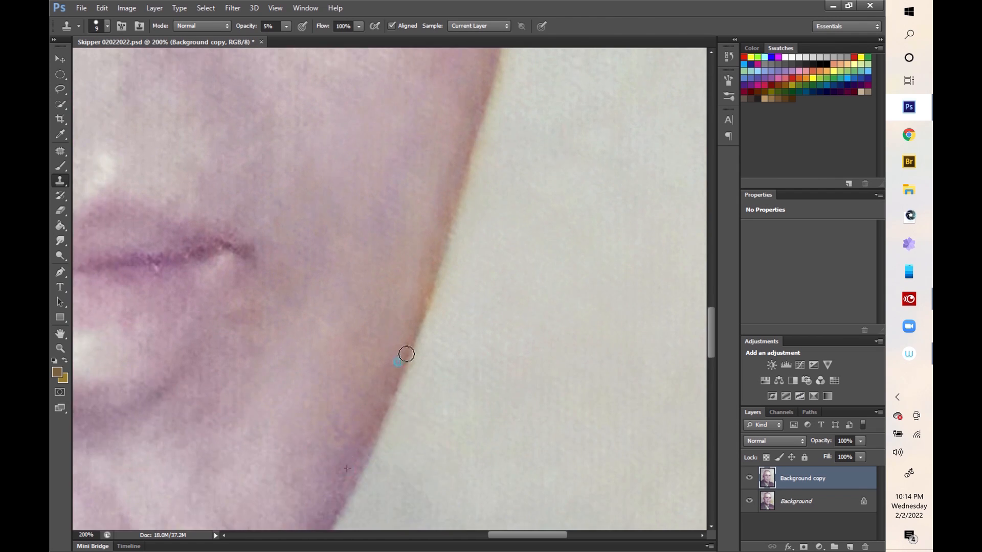
pyautogui.moveTo(431, 288); pyautogui.dragTo(447, 256)
pyautogui.hotkey('ctrl', '0')
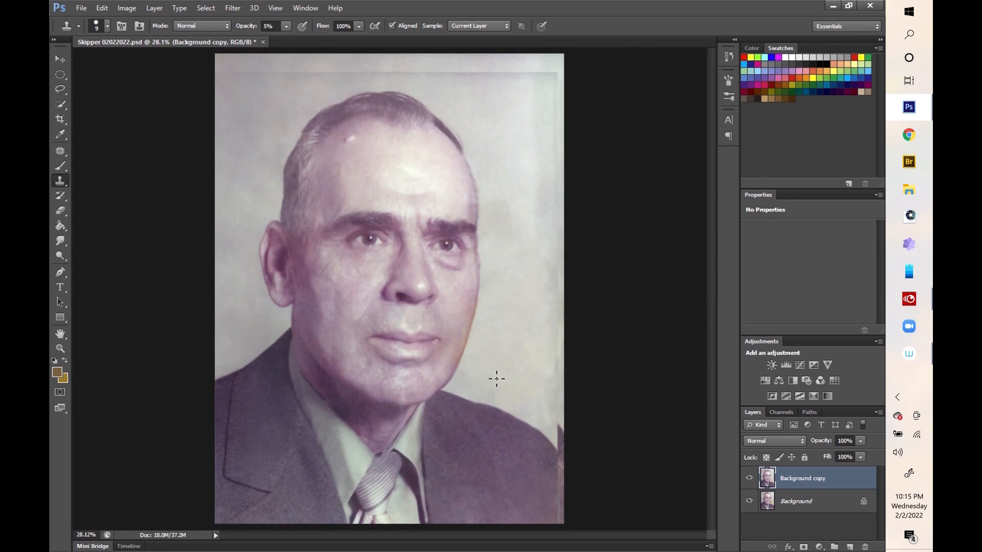
# - Examine the retouched face and jaw edge up close for remaining orange traces
pyautogui.hotkey('ctrl', '+')
pyautogui.hotkey('ctrl', '+')
pyautogui.hotkey('ctrl', '+')
pyautogui.hotkey('ctrl', '+')
pyautogui.hotkey('ctrl', '+')
pyautogui.moveTo(455, 305); pyautogui.dragTo(259, 143)
pyautogui.moveTo(491, 460); pyautogui.dragTo(249, 142)
pyautogui.moveTo(390, 254); pyautogui.dragTo(314, 447)
pyautogui.hotkey('ctrl', '-')
pyautogui.hotkey('ctrl', '-')
pyautogui.hotkey('ctrl', '-')
pyautogui.hotkey('ctrl', '-')
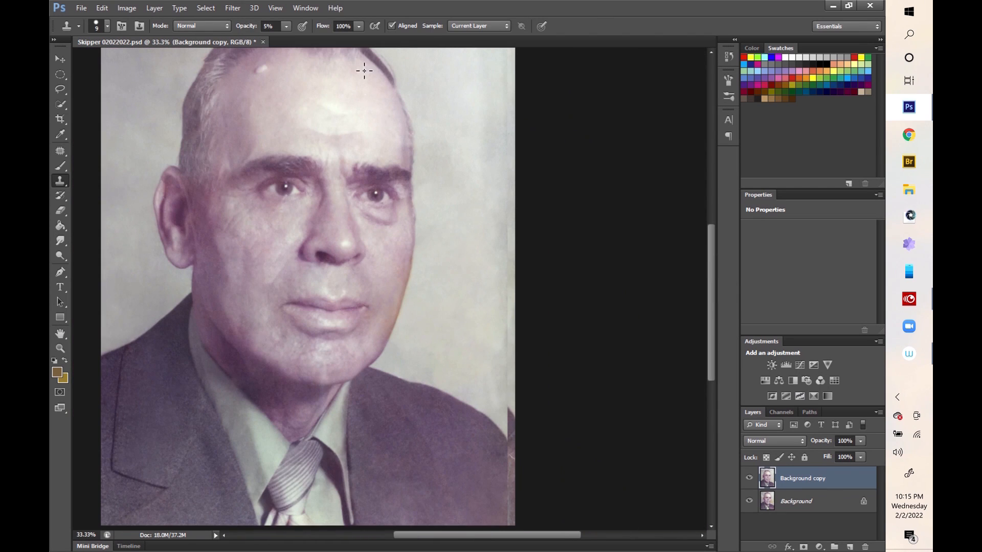
# - Clone skin sampled from the forehead along the orange edge of the far cheek with an enlarged brush at 5% opacity
pyautogui.keyDown('alt'); pyautogui.click(381, 120); pyautogui.keyUp('alt')
pyautogui.press(']')
pyautogui.press(']')
pyautogui.press(']')
pyautogui.press(']')
pyautogui.press(']')
pyautogui.press(']')
pyautogui.moveTo(411, 279); pyautogui.dragTo(393, 327)
# - Patch the remaining discoloured skin along the far cheek near the jaw and clear the selection
pyautogui.hotkey('ctrl', '+')
pyautogui.hotkey('ctrl', '+')
pyautogui.hotkey('ctrl', '+')
pyautogui.moveTo(491, 291); pyautogui.dragTo(481, 243)
pyautogui.press('j')
pyautogui.moveTo(406, 215); pyautogui.dragTo(409, 254)
pyautogui.moveTo(402, 299); pyautogui.dragTo(405, 300)
pyautogui.moveTo(407, 312); pyautogui.dragTo(347, 314)
pyautogui.click(528, 347)
# - Shift the Background copy layer up and to the right and clone along the lower jaw edge at 5% opacity
pyautogui.press('v')
pyautogui.moveTo(464, 373)
pyautogui.mouseDown()
pyautogui.moveTo(562, 215)
pyautogui.moveTo(556, 222)
pyautogui.mouseUp()
pyautogui.press('s')
pyautogui.moveTo(429, 336)
pyautogui.mouseDown()
pyautogui.moveTo(453, 309)
pyautogui.moveTo(437, 322)
pyautogui.moveTo(482, 300)
pyautogui.moveTo(442, 320)
pyautogui.mouseUp()
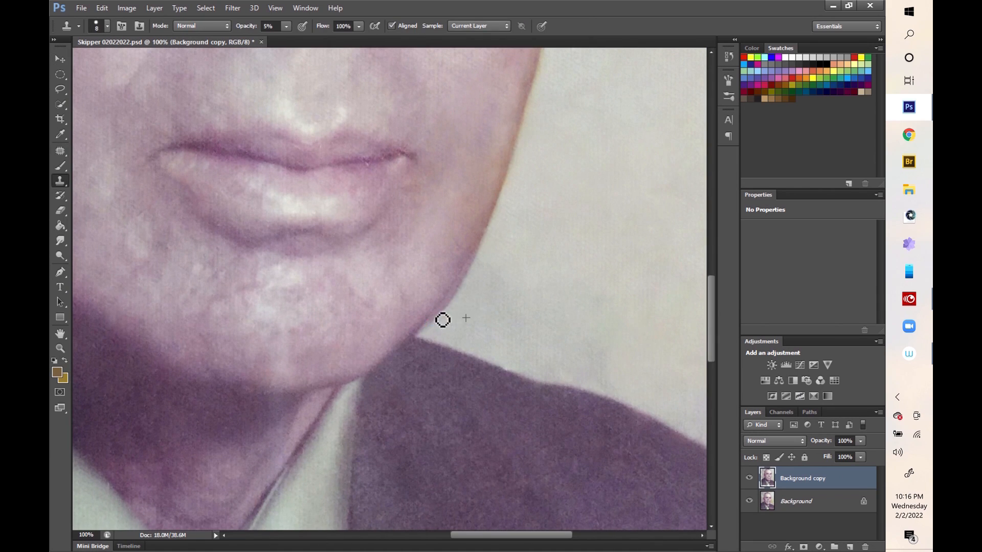
# - Compare the retouched cheek with the original by toggling the visibility of the Background copy layer
pyautogui.hotkey('ctrl', '0')
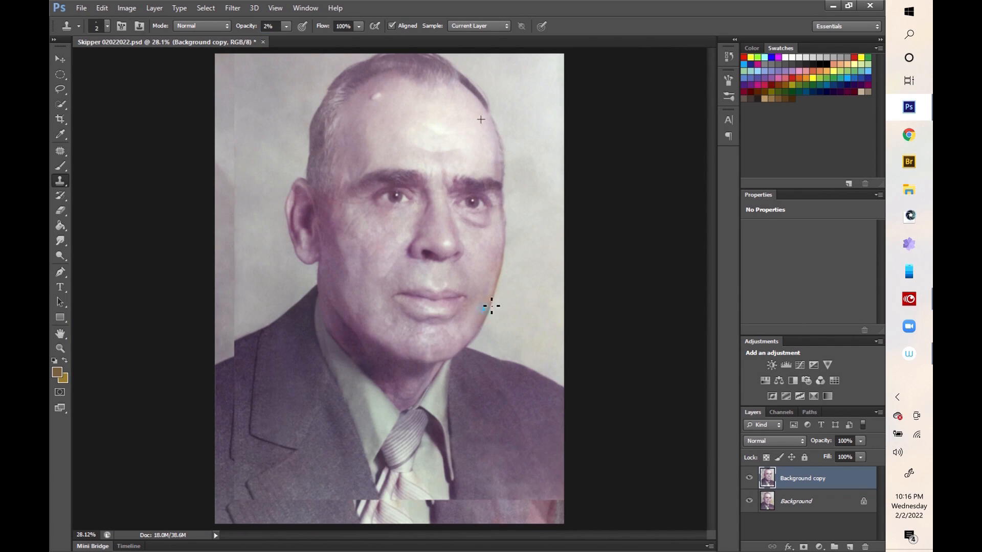
pyautogui.hotkey('ctrl', '+')
pyautogui.hotkey('ctrl', '+')
pyautogui.hotkey('ctrl', '+')
pyautogui.moveTo(522, 341); pyautogui.dragTo(445, 341)
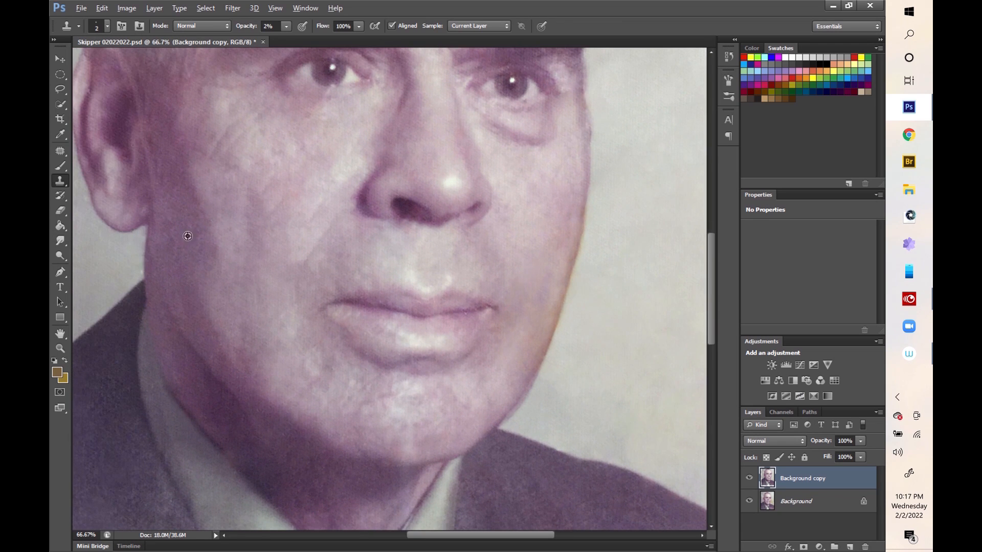
pyautogui.press(']')
pyautogui.press(']')
pyautogui.click(749, 479)
pyautogui.click(750, 479)
pyautogui.click(750, 478)
pyautogui.click(750, 478)
pyautogui.click(750, 479)
pyautogui.click(750, 479)
# - Patch the tinted skin between the mouth corner and the far cheek edge and clear the selection
pyautogui.press('j')
pyautogui.moveTo(520, 298); pyautogui.dragTo(519, 299)
pyautogui.moveTo(516, 309); pyautogui.dragTo(559, 255)
pyautogui.press('m')
pyautogui.hotkey('ctrl', 'd')
# - Compare the Background copy layer with the original and move it back into alignment with the photo frame using Free Transform
pyautogui.click(750, 478)
pyautogui.hotkey('ctrl', '-')
pyautogui.hotkey('ctrl', '-')
pyautogui.hotkey('ctrl', '-')
pyautogui.hotkey('ctrl', '-')
pyautogui.click(750, 478)
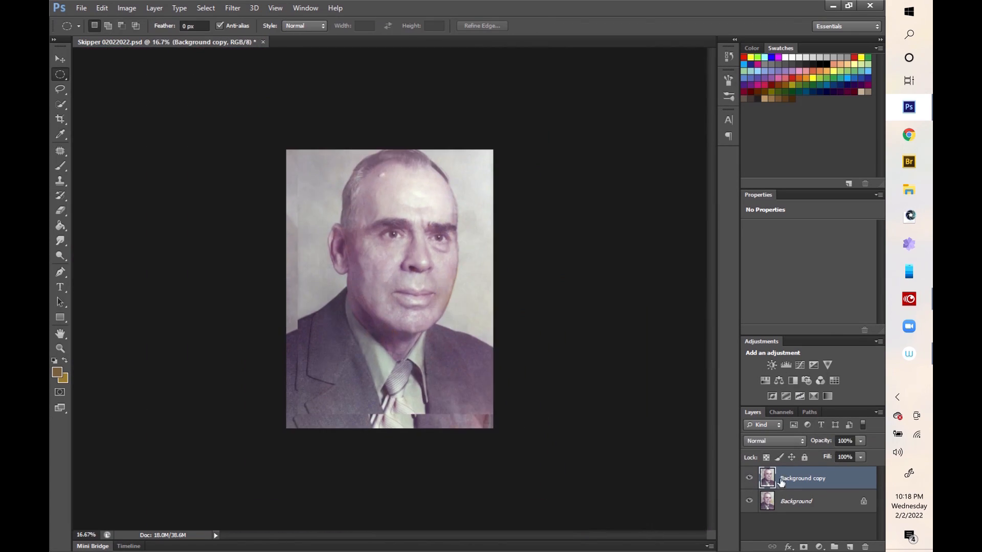
pyautogui.hotkey('ctrl', 't')
pyautogui.moveTo(483, 300); pyautogui.dragTo(471, 314)
pyautogui.press('Return')
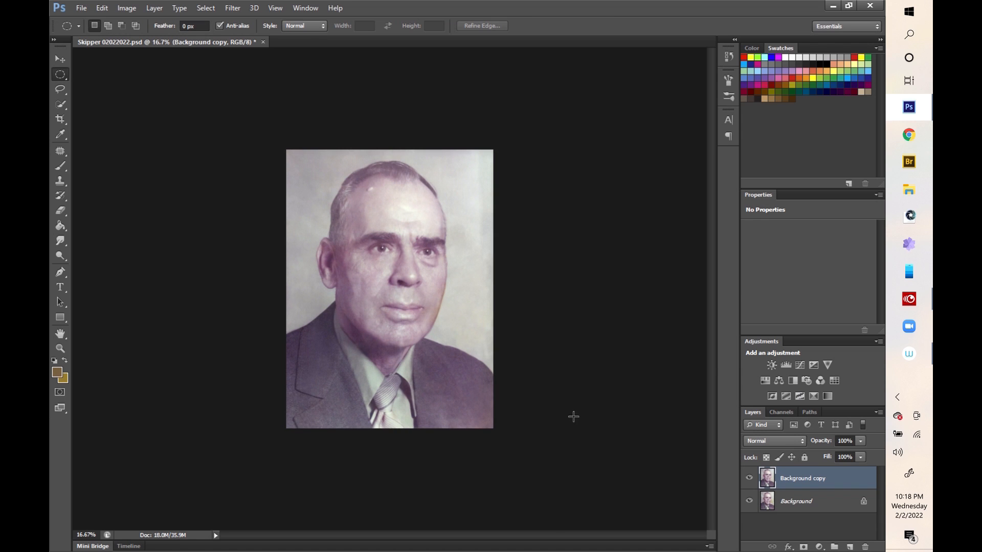
# - Clone the pale background over the yellowish fringe along the far cheek edge with a 15-pixel Clone Stamp at 5% opacity
pyautogui.hotkey('ctrl', '+')
pyautogui.hotkey('ctrl', '+')
pyautogui.hotkey('ctrl', '+')
pyautogui.hotkey('ctrl', '+')
pyautogui.hotkey('ctrl', '+')
pyautogui.moveTo(564, 389)
pyautogui.mouseDown()
pyautogui.moveTo(331, 342)
pyautogui.moveTo(325, 296)
pyautogui.mouseUp()
pyautogui.hotkey('ctrl', '+')
pyautogui.hotkey('ctrl', '+')
pyautogui.moveTo(524, 318); pyautogui.dragTo(294, 486)
pyautogui.press('s')
pyautogui.keyDown('alt'); pyautogui.click(536, 187); pyautogui.keyUp('alt')
pyautogui.press('0')
pyautogui.press('5')
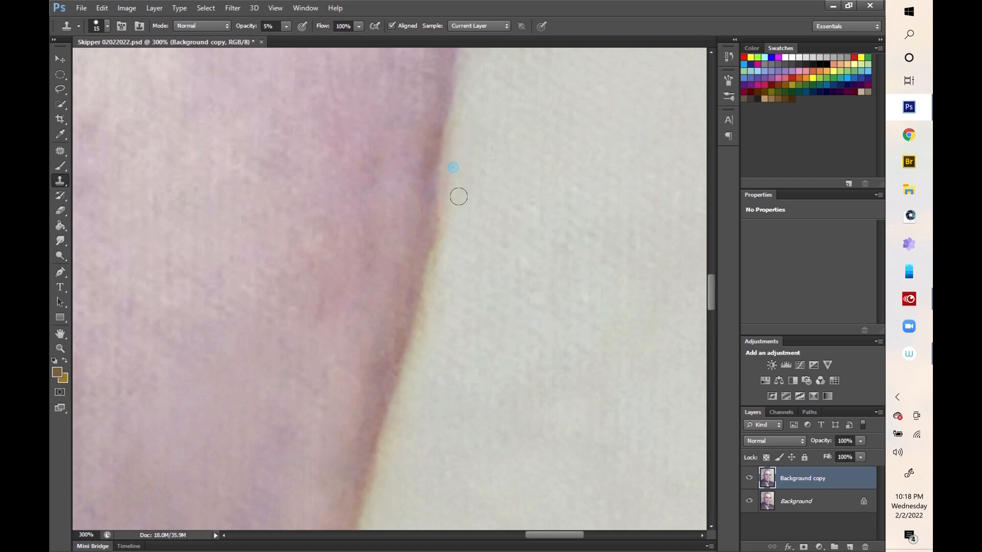
pyautogui.moveTo(431, 281); pyautogui.dragTo(489, 102)
pyautogui.moveTo(418, 240); pyautogui.dragTo(487, 203)
pyautogui.scroll(-3, 473, 320)
pyautogui.moveTo(430, 311); pyautogui.dragTo(508, 203)
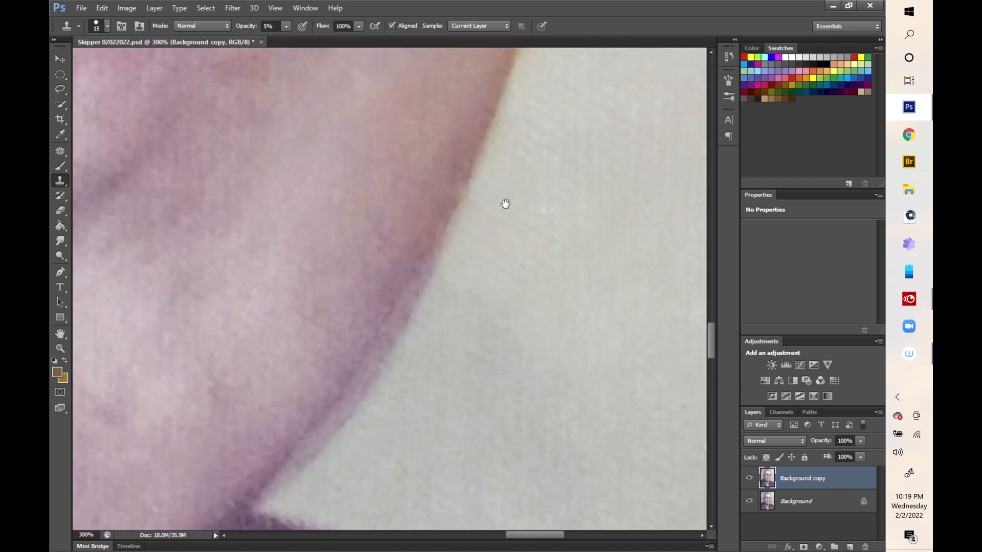
# - Soften the edge of the lower jaw with a 15-pixel Clone Stamp at 5% opacity and the Patch tool
pyautogui.keyDown('alt'); pyautogui.click(389, 324); pyautogui.keyUp('alt')
pyautogui.moveTo(438, 287); pyautogui.dragTo(397, 332)
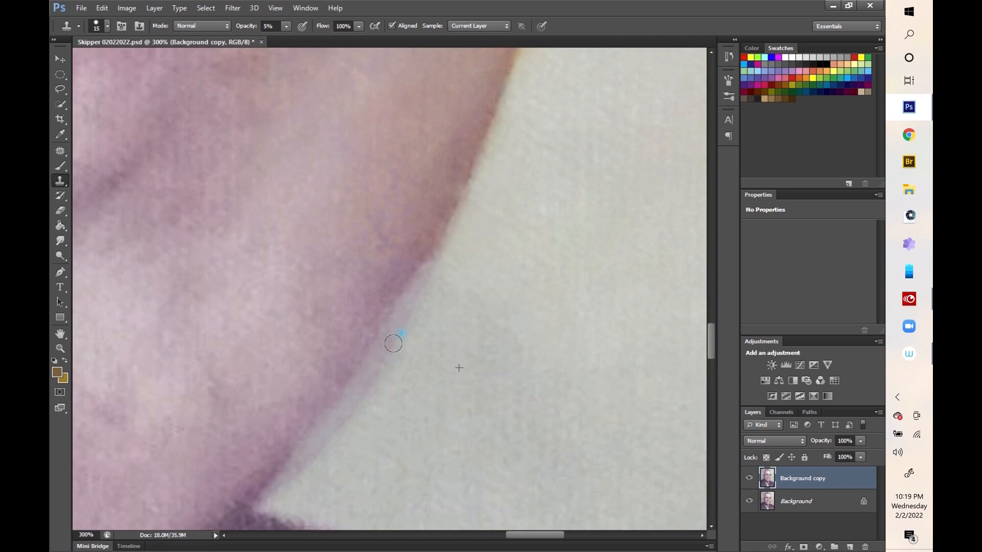
pyautogui.click(338, 406)
pyautogui.press('j')
pyautogui.moveTo(387, 370)
pyautogui.mouseDown()
pyautogui.moveTo(423, 269)
pyautogui.moveTo(445, 248)
pyautogui.mouseUp()
pyautogui.hotkey('ctrl', '0')
pyautogui.press('m')
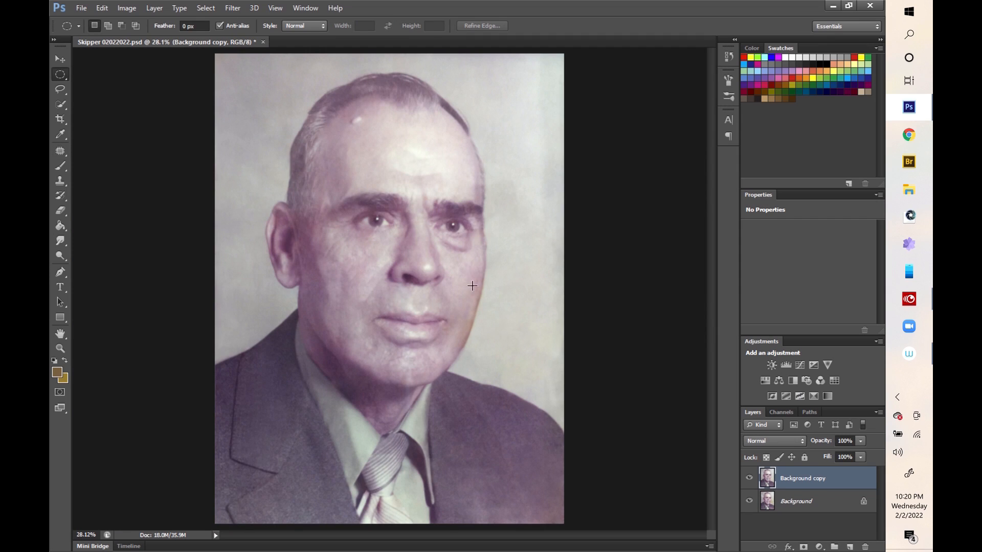
pyautogui.press('s')
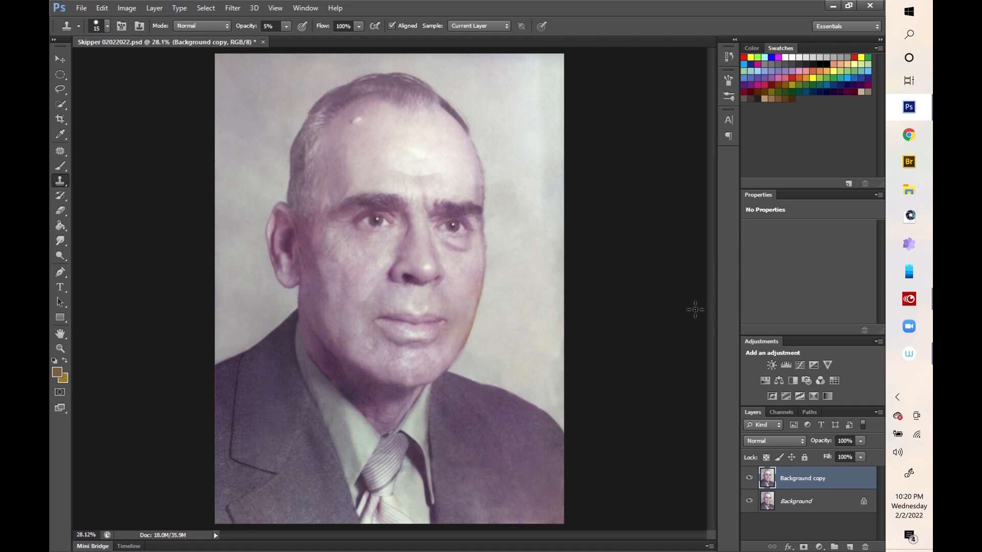
# - Clone clean background along the far cheek edge with the 15-pixel Clone Stamp at 20% opacity
pyautogui.hotkey('ctrl', '+')
pyautogui.hotkey('ctrl', '+')
pyautogui.hotkey('ctrl', '+')
pyautogui.hotkey('ctrl', '+')
pyautogui.hotkey('ctrl', '+')
pyautogui.moveTo(684, 302)
pyautogui.mouseDown()
pyautogui.moveTo(486, 347)
pyautogui.moveTo(302, 275)
pyautogui.mouseUp()
pyautogui.press('2')
pyautogui.keyDown('alt'); pyautogui.click(581, 216); pyautogui.keyUp('alt')
pyautogui.moveTo(555, 201); pyautogui.dragTo(536, 301)
pyautogui.moveTo(552, 179); pyautogui.dragTo(549, 206)
# - Clone away the remaining coloured fringe in several strokes down the contour of the far cheek and jaw
pyautogui.hotkey('ctrl', '0')
pyautogui.hotkey('ctrl', '+')
pyautogui.hotkey('ctrl', '+')
pyautogui.hotkey('ctrl', '+')
pyautogui.hotkey('ctrl', '+')
pyautogui.moveTo(593, 256); pyautogui.dragTo(419, 261)
pyautogui.hotkey('ctrl', '+')
pyautogui.hotkey('ctrl', '+')
pyautogui.moveTo(665, 97)
pyautogui.mouseDown()
pyautogui.moveTo(318, 333)
pyautogui.moveTo(359, 88)
pyautogui.mouseUp()
pyautogui.moveTo(480, 178); pyautogui.dragTo(468, 225)
pyautogui.moveTo(485, 124); pyautogui.dragTo(484, 156)
pyautogui.moveTo(473, 221); pyautogui.dragTo(451, 358)
pyautogui.hotkey('ctrl', '-')
pyautogui.hotkey('ctrl', '-')
pyautogui.hotkey('ctrl', '-')
pyautogui.hotkey('ctrl', '-')
pyautogui.hotkey('ctrl', '-')
pyautogui.hotkey('ctrl', '-')
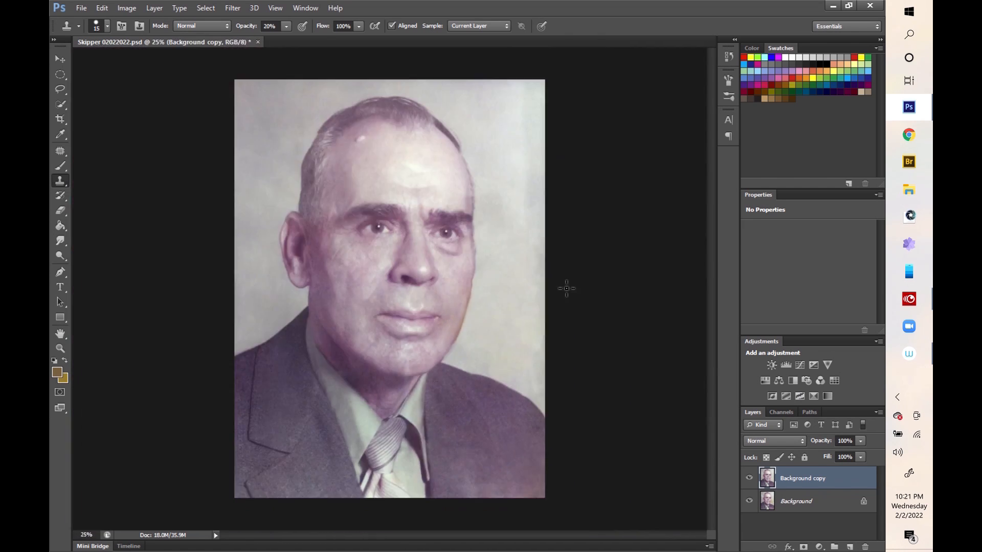
# - Clean the lower jaw contour down to the jacket collar with a 15-pixel Clone Stamp at 20% opacity
pyautogui.hotkey('ctrl', '+')
pyautogui.hotkey('ctrl', '+')
pyautogui.hotkey('ctrl', '+')
pyautogui.hotkey('ctrl', '+')
pyautogui.moveTo(518, 243)
pyautogui.mouseDown()
pyautogui.moveTo(508, 318)
pyautogui.moveTo(518, 198)
pyautogui.moveTo(485, 286)
pyautogui.moveTo(494, 273)
pyautogui.mouseUp()
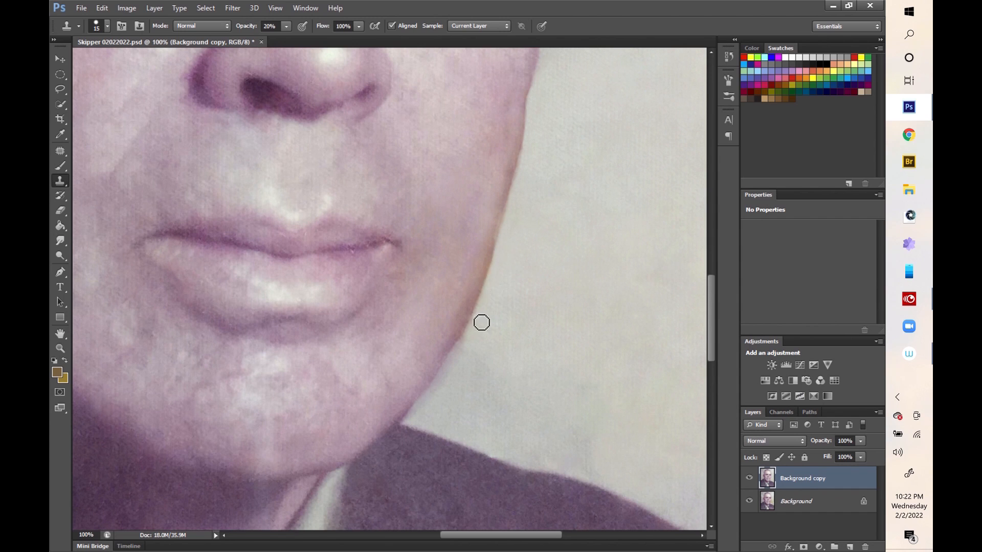
pyautogui.moveTo(468, 343); pyautogui.dragTo(485, 305)
pyautogui.moveTo(442, 384); pyautogui.dragTo(419, 425)
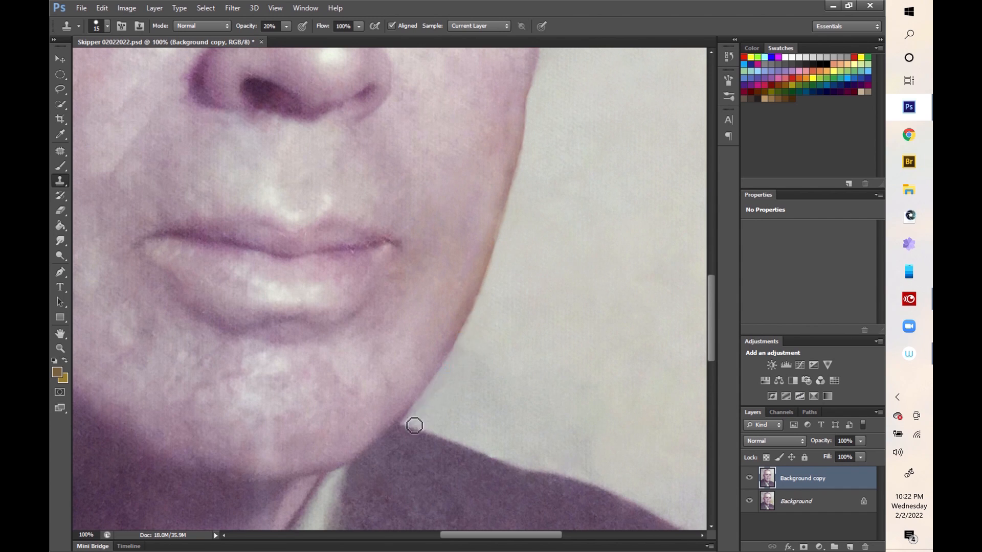
pyautogui.hotkey('ctrl', '0')
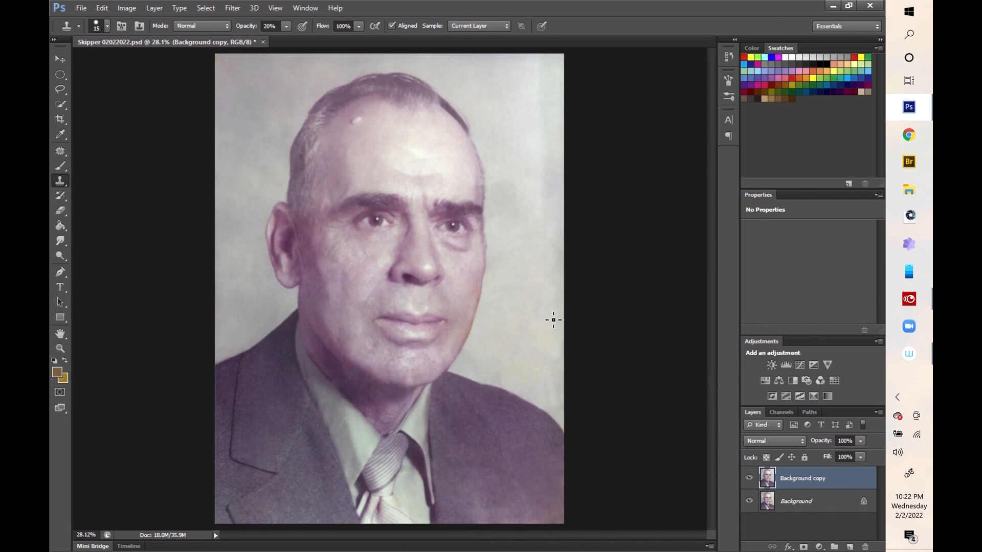
# - Blend the orange-tinted jaw edge using the Smudge tool at 50% strength and a 15-pixel Clone Stamp at 20% opacity
pyautogui.scroll(5, 464, 310)
pyautogui.moveTo(373, 300); pyautogui.dragTo(336, 210)
pyautogui.click(60, 241)
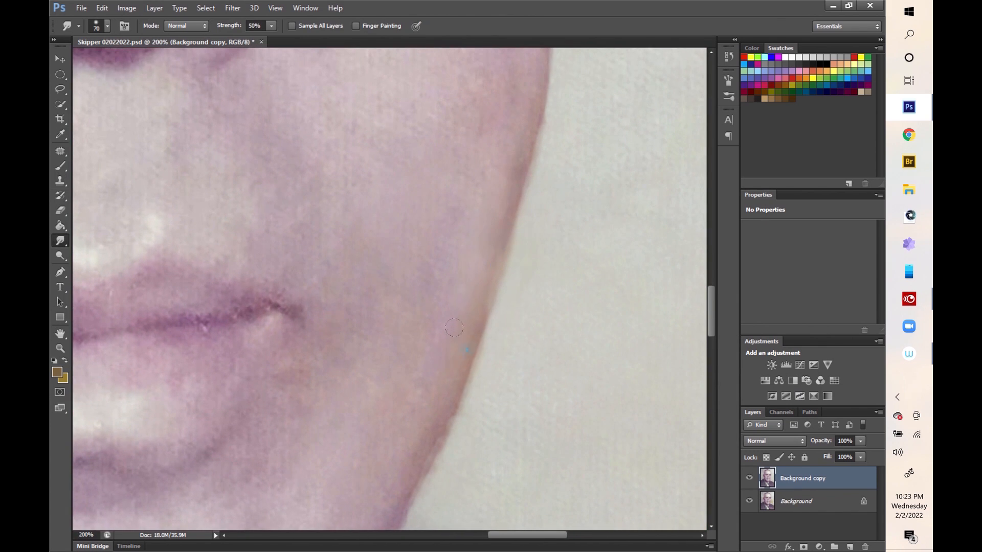
pyautogui.hotkey('ctrl', '0')
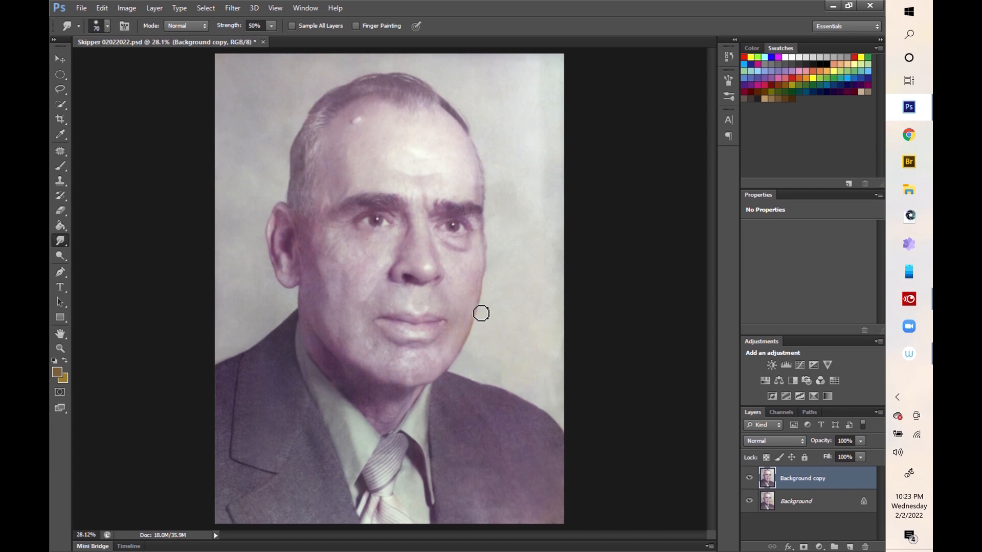
pyautogui.hotkey('ctrl', '1')
pyautogui.press('s')
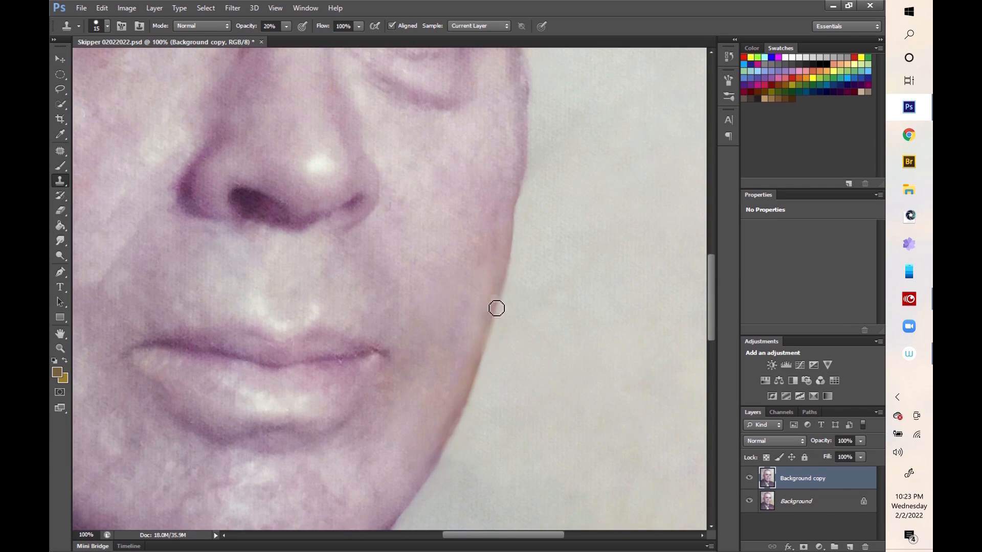
pyautogui.scroll(-5, 476, 259)
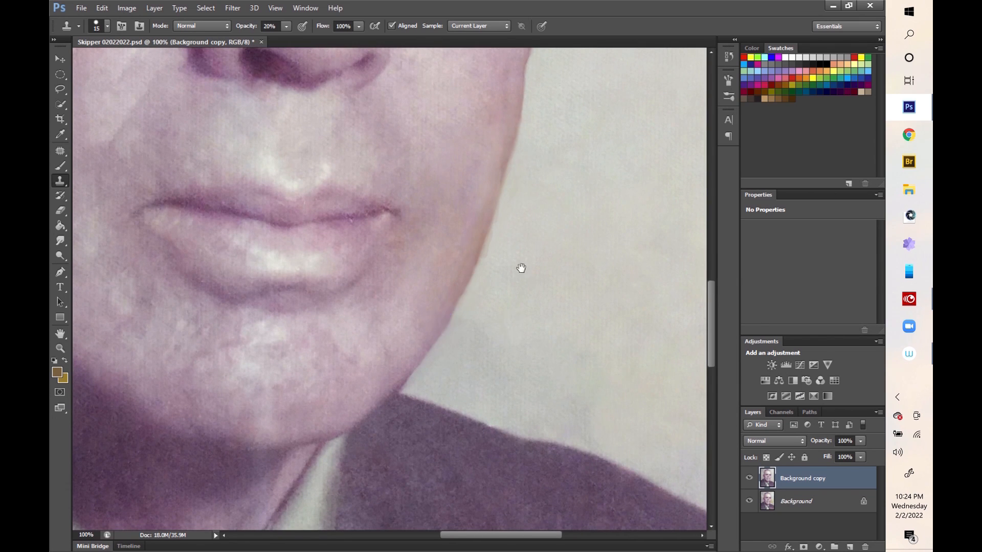
pyautogui.scroll(3, 520, 268)
pyautogui.press('j')
pyautogui.press('s')
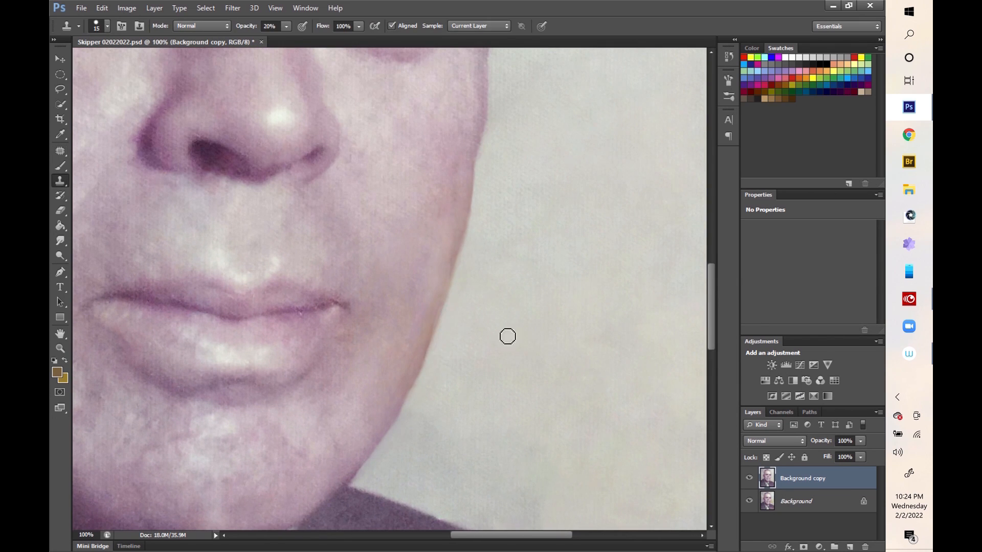
# - Sample pink skin tones from the far cheek for painting with a 100-pixel Brush at 10% opacity
pyautogui.hotkey('ctrl', '0')
pyautogui.press('i')
pyautogui.click(478, 279)
pyautogui.press('b')
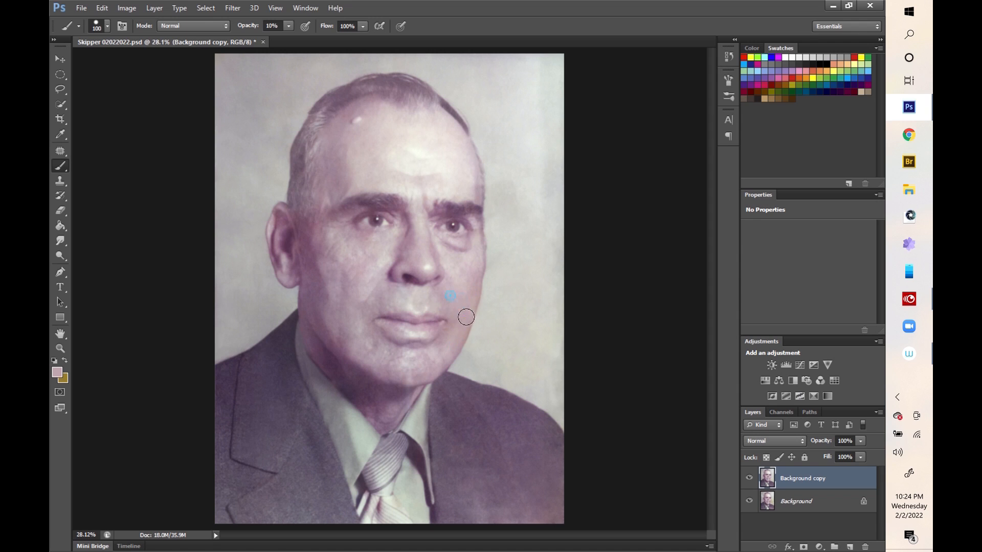
pyautogui.keyDown('alt'); pyautogui.click(456, 314); pyautogui.keyUp('alt')
# - Add Brightness/Contrast and Levels adjustment layers, and set the Levels shadow input to 29 and highlight input to 243
pyautogui.click(772, 365)
pyautogui.click(786, 365)
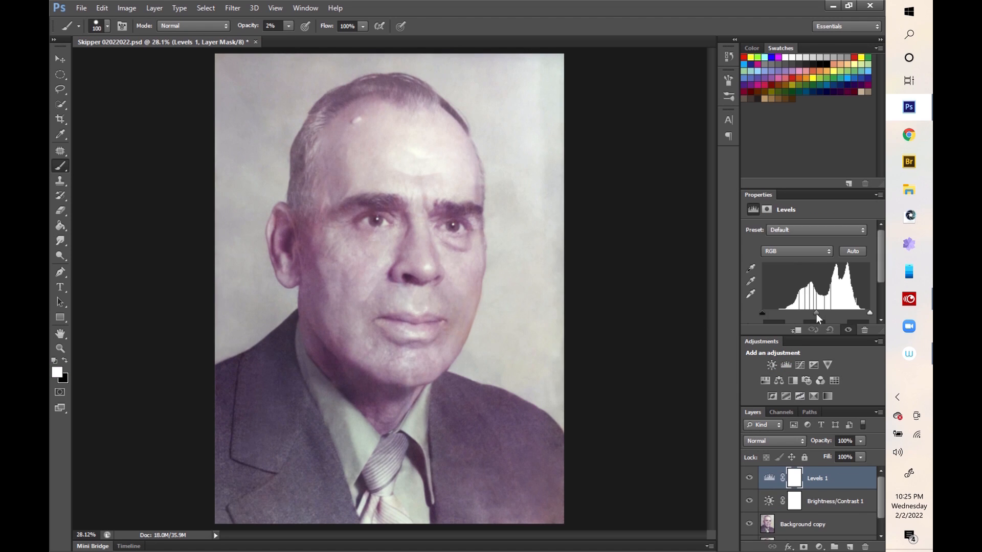
pyautogui.keyDown('alt'); pyautogui.click(782, 313); pyautogui.keyUp('alt')
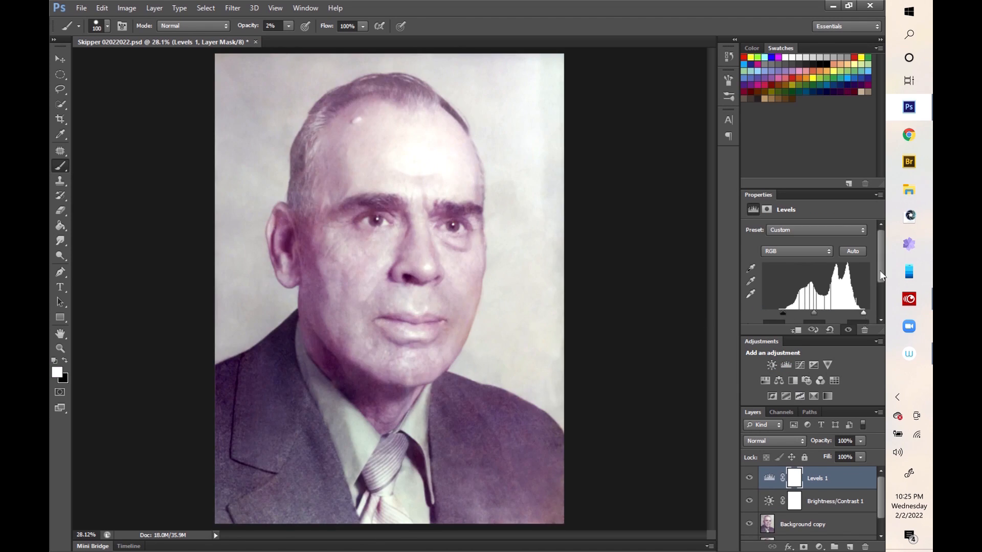
pyautogui.scroll(-2, 880, 271)
pyautogui.moveTo(816, 254); pyautogui.dragTo(774, 254)
pyautogui.click(749, 478)
pyautogui.click(749, 478)
pyautogui.click(750, 478)
pyautogui.click(749, 479)
pyautogui.moveTo(807, 254); pyautogui.dragTo(817, 254)
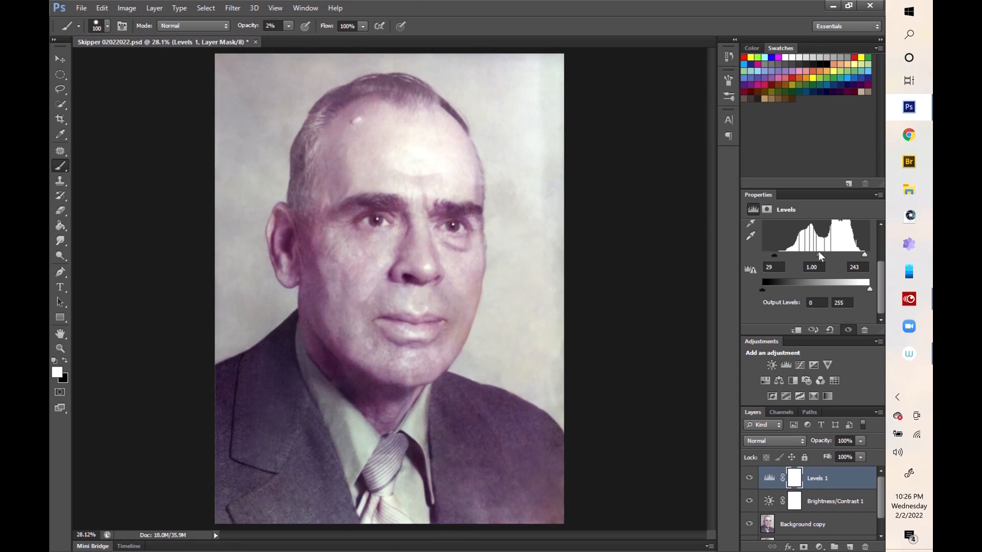
# - Add Vibrance and Color Balance adjustment layers, and set the Color Balance midtones to -2, +17 and -9
pyautogui.click(827, 365)
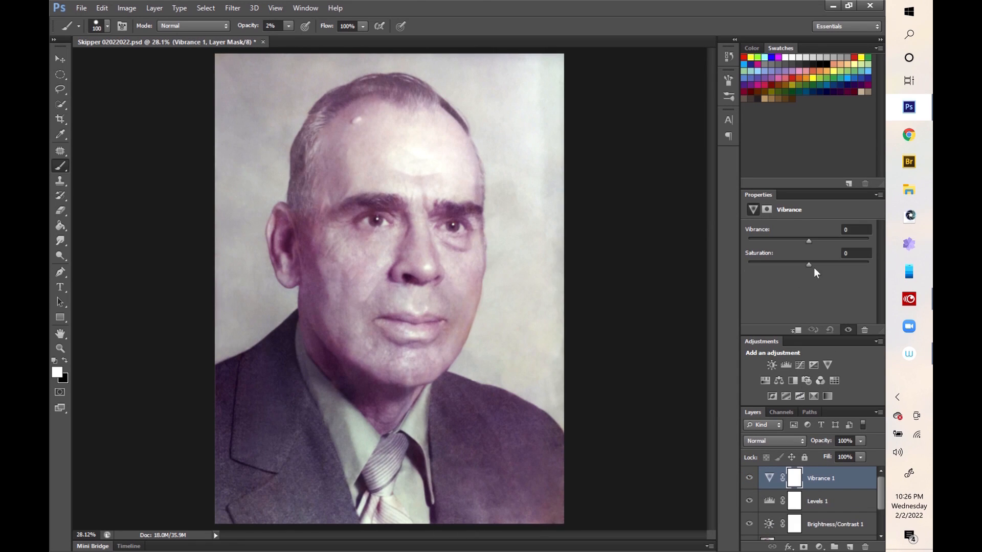
pyautogui.click(779, 380)
pyautogui.moveTo(791, 276); pyautogui.dragTo(794, 278)
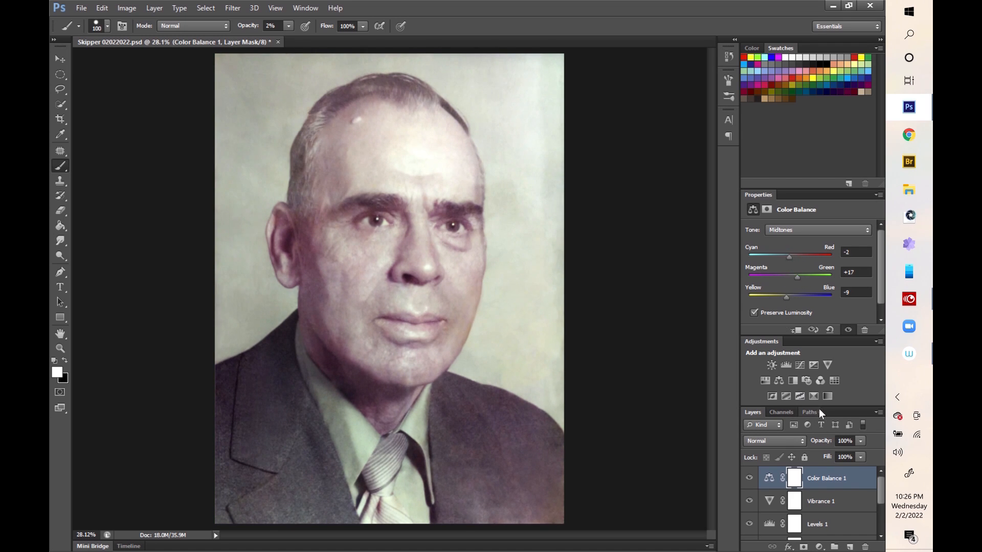
# - Select the well-preserved jacket lapel on the photo layer with Quick Selection and copy it to a new layer
pyautogui.moveTo(880, 491); pyautogui.dragTo(899, 532)
pyautogui.click(827, 505)
pyautogui.click(60, 104)
pyautogui.moveTo(250, 375); pyautogui.dragTo(335, 479)
pyautogui.hotkey('ctrl', 'j')
# - Flip the copied lapel horizontally with Free Transform and move it over the opposite side of the jacket
pyautogui.hotkey('ctrl', 't')
pyautogui.rightClick(317, 434)
pyautogui.click(362, 425)
pyautogui.hotkey('ctrl', 'z')
pyautogui.rightClick(289, 436)
pyautogui.click(323, 416)
pyautogui.moveTo(322, 441); pyautogui.dragTo(469, 483)
pyautogui.moveTo(532, 451); pyautogui.dragTo(529, 431)
pyautogui.moveTo(488, 458); pyautogui.dragTo(488, 452)
# - Scale and rotate the mirrored lapel to fit the opposite jacket front, apply the transform, and set the layer opacity to 32%
pyautogui.press('6')
pyautogui.hotkey('ctrl', '+')
pyautogui.scroll(-5, 563, 368)
pyautogui.moveTo(542, 346); pyautogui.dragTo(548, 347)
pyautogui.moveTo(583, 392); pyautogui.dragTo(618, 385)
pyautogui.moveTo(544, 144); pyautogui.dragTo(516, 151)
pyautogui.moveTo(429, 426); pyautogui.dragTo(447, 417)
pyautogui.moveTo(584, 358); pyautogui.dragTo(587, 351)
pyautogui.moveTo(642, 394); pyautogui.dragTo(646, 390)
pyautogui.click(861, 441)
pyautogui.moveTo(869, 453); pyautogui.dragTo(841, 454)
pyautogui.press('Return')
pyautogui.press('Return')
# - Erase the parts of the mirrored lapel spilling over the chin, shirt collar, background and shoulder with a 300-pixel Eraser
pyautogui.hotkey('ctrl', '+')
pyautogui.hotkey('ctrl', '+')
pyautogui.moveTo(638, 362); pyautogui.dragTo(479, 513)
pyautogui.press('e')
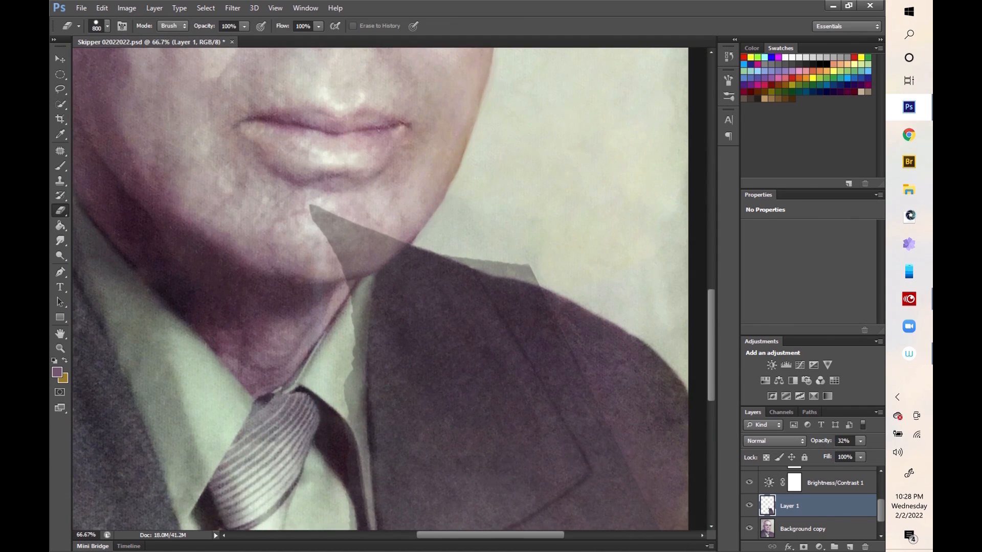
pyautogui.moveTo(315, 215)
pyautogui.mouseDown()
pyautogui.moveTo(353, 243)
pyautogui.moveTo(350, 206)
pyautogui.moveTo(359, 284)
pyautogui.moveTo(448, 221)
pyautogui.moveTo(433, 213)
pyautogui.mouseUp()
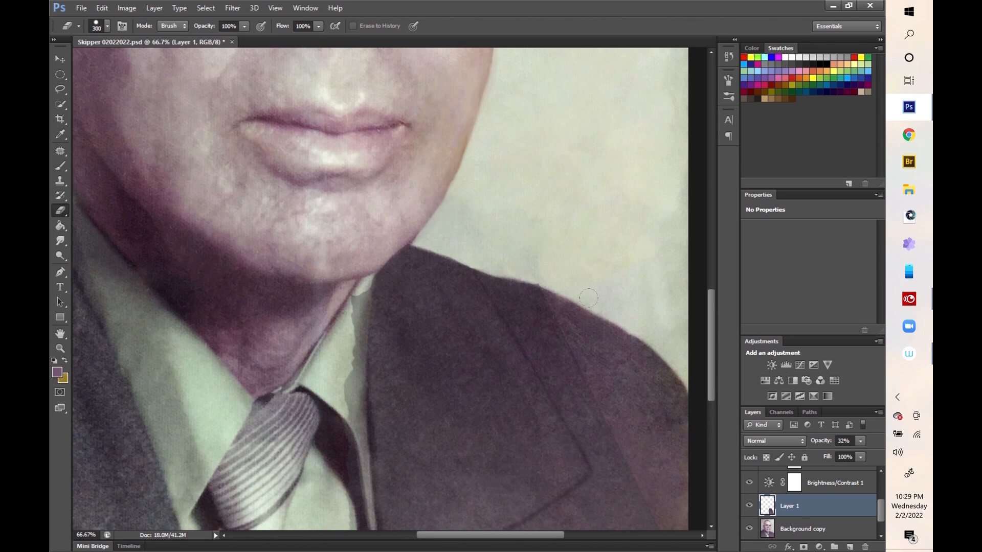
pyautogui.moveTo(308, 274); pyautogui.dragTo(323, 156)
pyautogui.moveTo(379, 177)
pyautogui.mouseDown()
pyautogui.moveTo(372, 329)
pyautogui.moveTo(388, 479)
pyautogui.mouseUp()
pyautogui.moveTo(554, 173)
pyautogui.mouseDown()
pyautogui.moveTo(555, 182)
pyautogui.moveTo(496, 155)
pyautogui.moveTo(616, 312)
pyautogui.moveTo(589, 246)
pyautogui.mouseUp()
pyautogui.hotkey('ctrl', 'z')
pyautogui.moveTo(504, 161); pyautogui.dragTo(604, 294)
pyautogui.moveTo(538, 209); pyautogui.dragTo(522, 186)
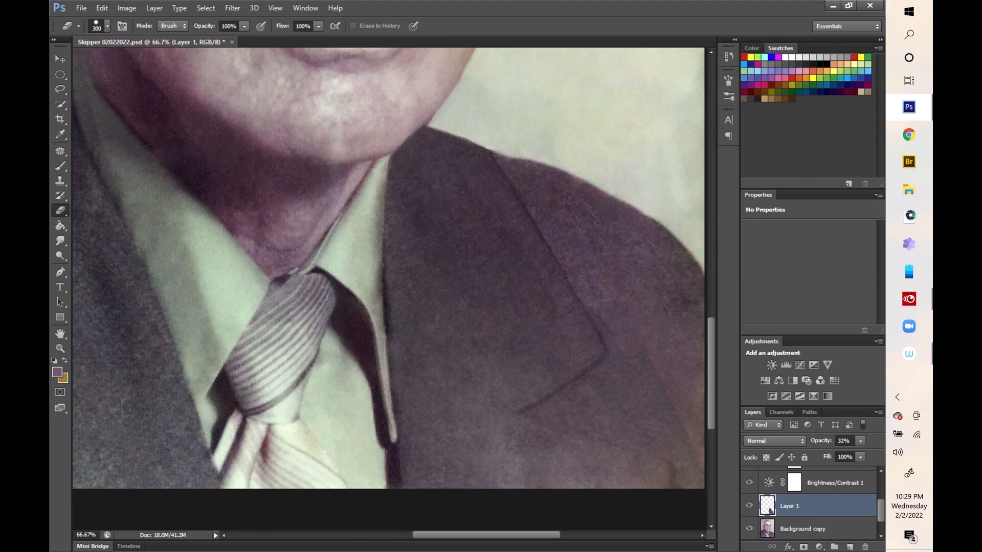
pyautogui.moveTo(562, 364); pyautogui.dragTo(650, 396)
# - Set the mirrored lapel layer's opacity to 47% and adjust its size and position on the jacket with Free Transform
pyautogui.moveTo(818, 445); pyautogui.dragTo(850, 448)
pyautogui.hotkey('ctrl', '-')
pyautogui.hotkey('ctrl', '-')
pyautogui.hotkey('ctrl', '-')
pyautogui.hotkey('ctrl', '-')
pyautogui.hotkey('ctrl', 't')
pyautogui.moveTo(384, 339); pyautogui.dragTo(381, 344)
pyautogui.moveTo(492, 445); pyautogui.dragTo(485, 447)
pyautogui.moveTo(418, 450); pyautogui.dragTo(417, 452)
pyautogui.moveTo(449, 340); pyautogui.dragTo(406, 242)
pyautogui.press('Return')
# - Erase the lapel overlap along the shirt collar and raise the lapel layer's opacity to 100%
pyautogui.press('e')
pyautogui.hotkey('ctrl', '+')
pyautogui.hotkey('ctrl', '+')
pyautogui.hotkey('ctrl', '+')
pyautogui.moveTo(416, 291); pyautogui.dragTo(409, 390)
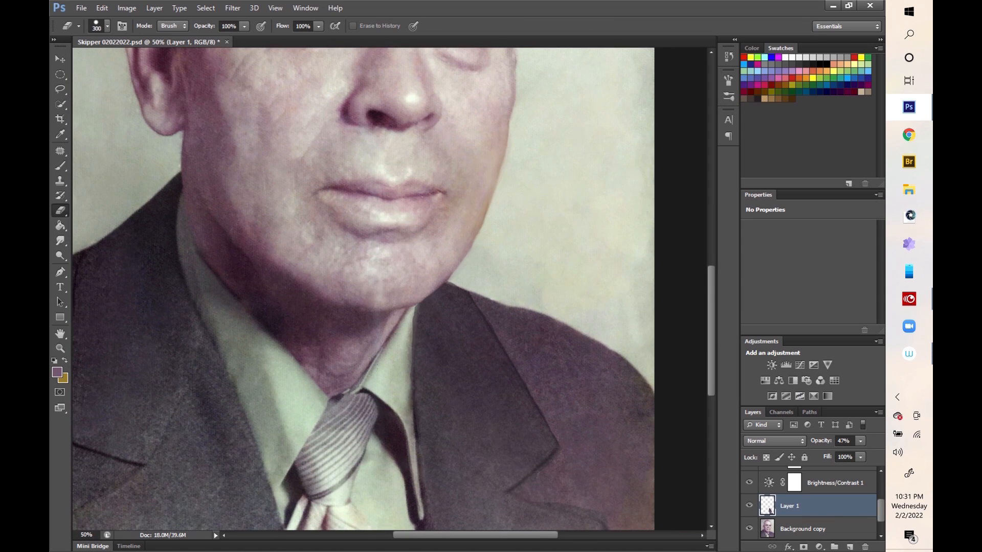
pyautogui.scroll(-5, 373, 343)
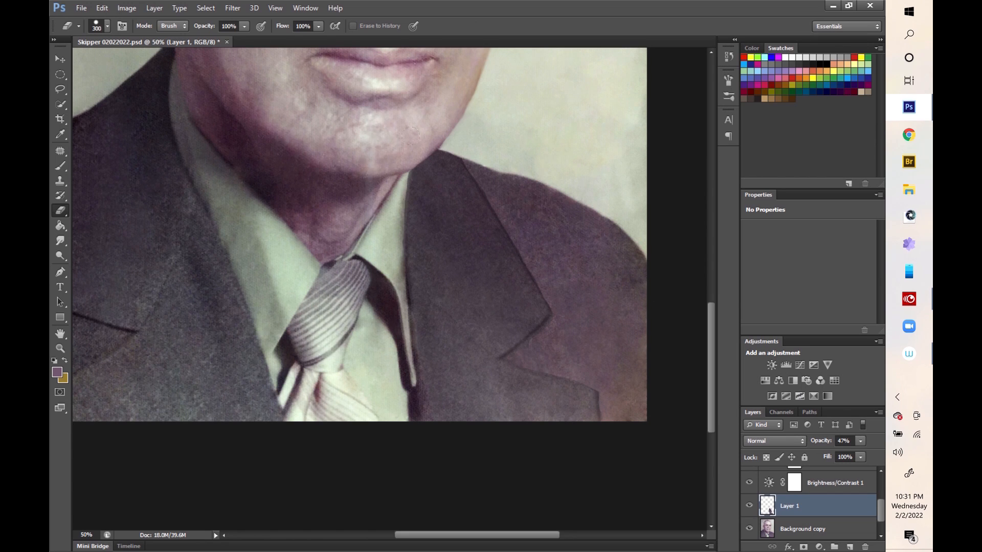
pyautogui.hotkey('ctrl', '0')
pyautogui.moveTo(861, 441); pyautogui.dragTo(869, 457)
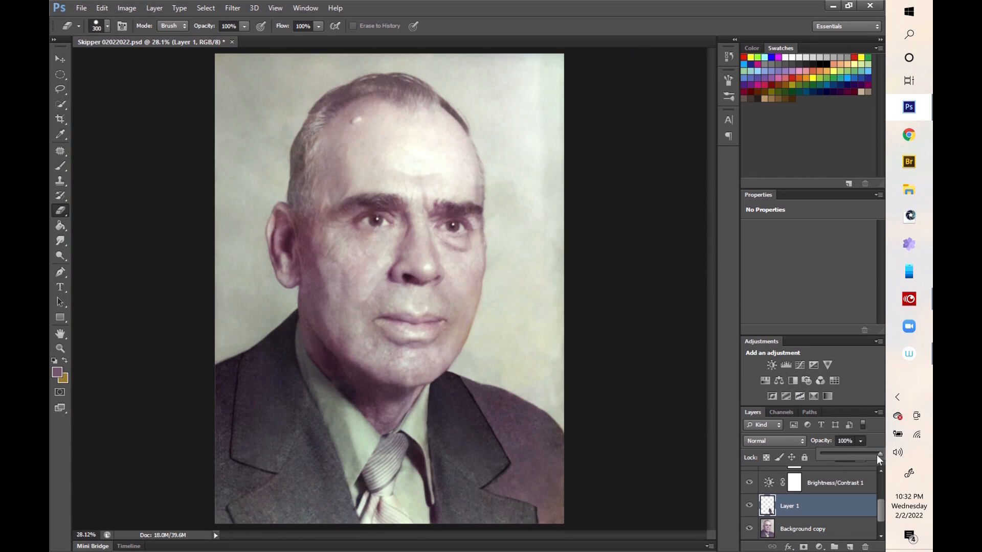
# - Erase the leftover fragment beside the mirrored lapel's notch with a 300-pixel Eraser at 99% opacity
pyautogui.scroll(3, 597, 437)
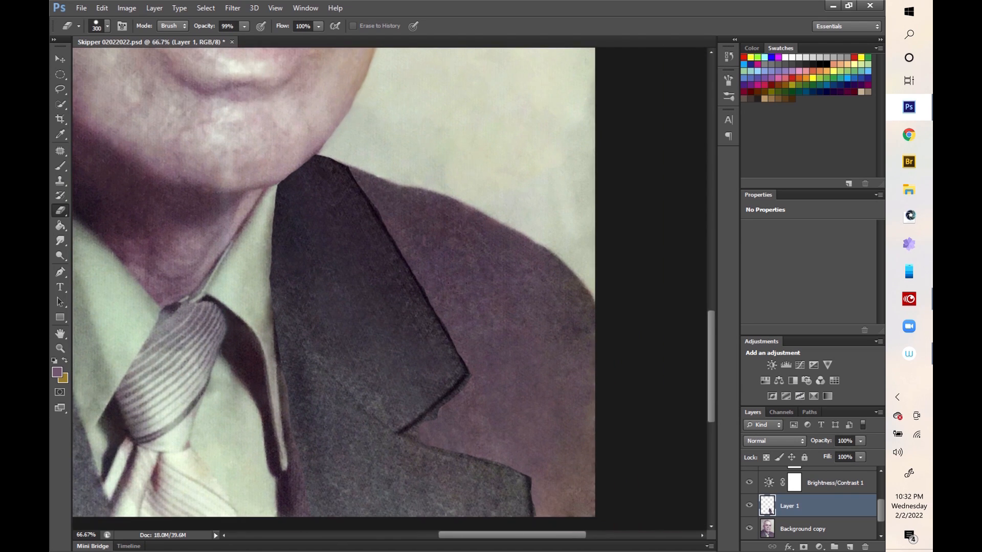
pyautogui.moveTo(507, 326); pyautogui.dragTo(438, 252)
pyautogui.press('w')
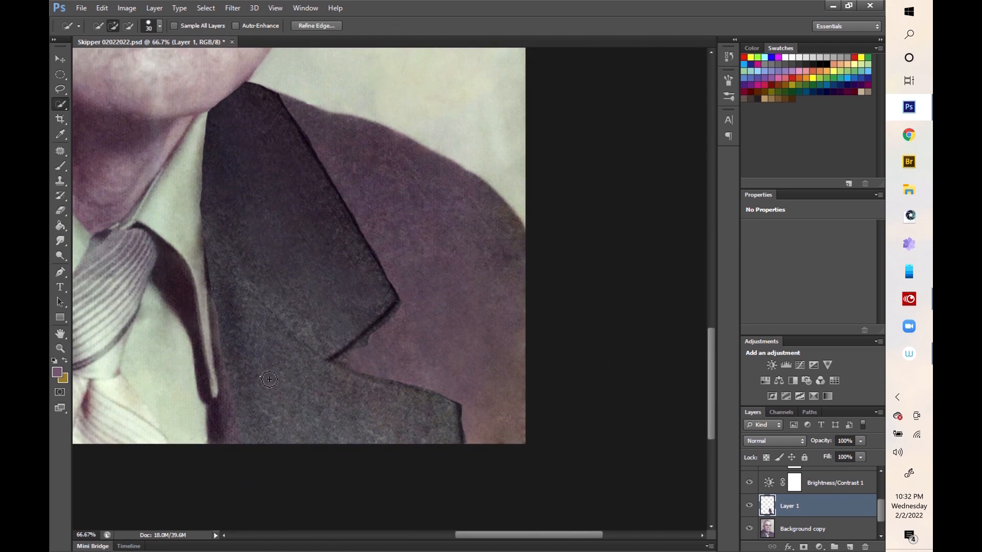
pyautogui.press('s')
pyautogui.press('s')
pyautogui.press('s')
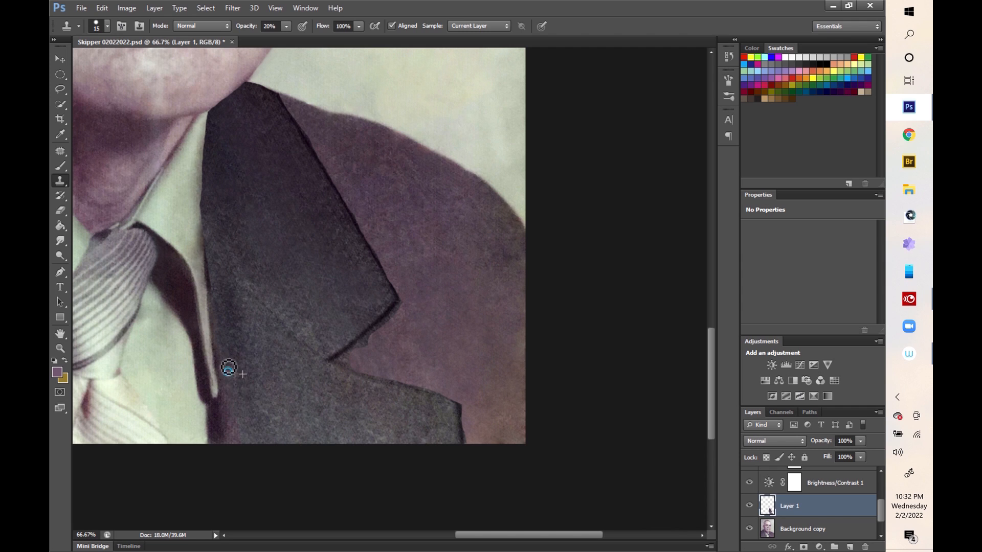
pyautogui.moveTo(245, 443)
pyautogui.mouseDown()
pyautogui.moveTo(351, 322)
pyautogui.moveTo(508, 371)
pyautogui.moveTo(434, 419)
pyautogui.mouseUp()
pyautogui.press('e')
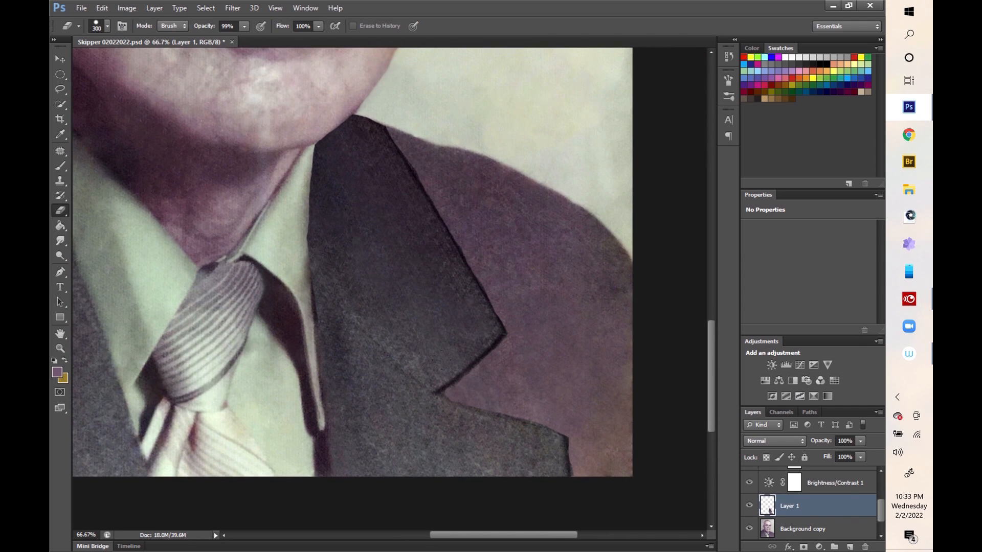
pyautogui.moveTo(276, 333)
pyautogui.mouseDown()
pyautogui.moveTo(585, 397)
pyautogui.moveTo(619, 344)
pyautogui.mouseUp()
# - Clone dark jacket fabric beside the mirrored lapel's notch on the Background copy layer with a 60-pixel Clone Stamp at 100% opacity
pyautogui.press('s')
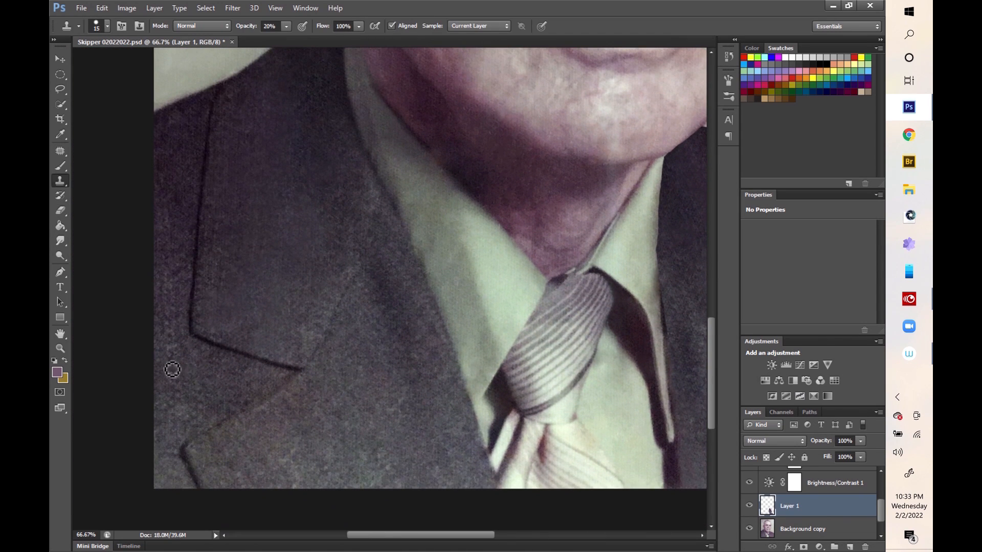
pyautogui.moveTo(355, 353); pyautogui.dragTo(220, 370)
pyautogui.press(']')
pyautogui.press(']')
pyautogui.press(']')
pyautogui.press(']')
pyautogui.press(']')
pyautogui.press(']')
pyautogui.press(']')
pyautogui.press(']')
pyautogui.moveTo(334, 371); pyautogui.dragTo(130, 327)
pyautogui.click(803, 529)
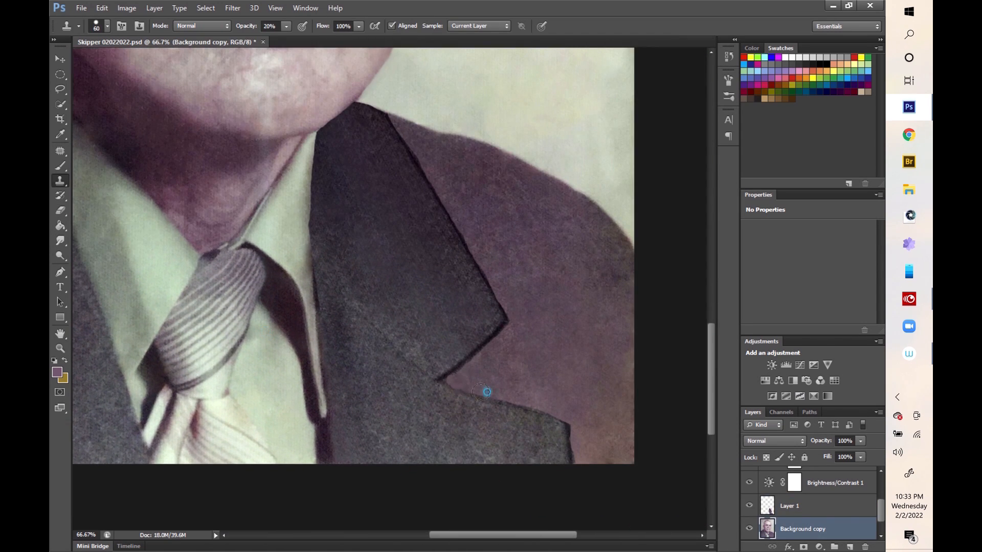
pyautogui.hotkey('ctrl', '-')
pyautogui.hotkey('ctrl', '-')
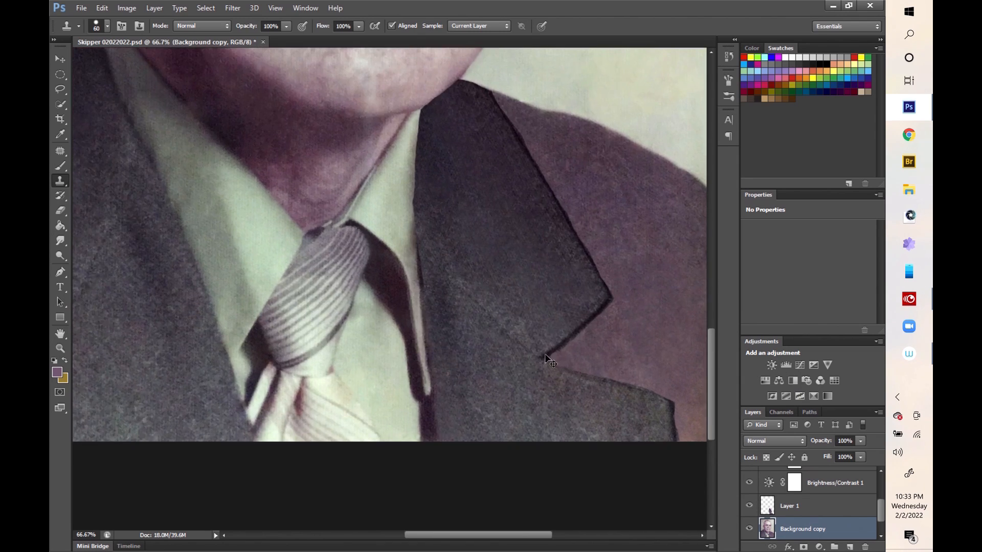
pyautogui.moveTo(576, 348)
pyautogui.mouseDown()
pyautogui.moveTo(569, 322)
pyautogui.moveTo(580, 339)
pyautogui.mouseUp()
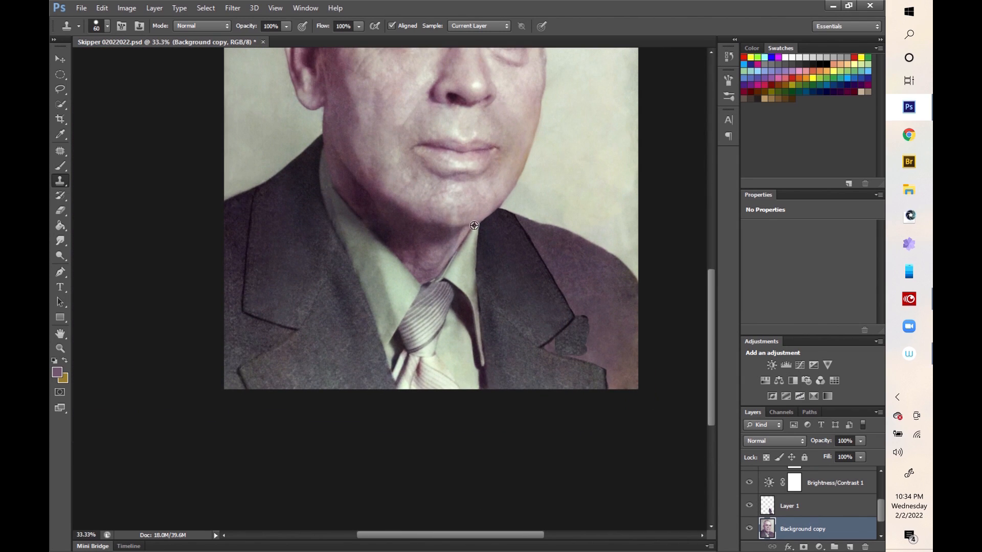
# - Select the purple shoulder area with Quick Selection, clone dark fabric from the opposite shoulder over it, and clear the selection
pyautogui.press('w')
pyautogui.click(491, 239)
pyautogui.keyDown('alt'); pyautogui.click(491, 238); pyautogui.keyUp('alt')
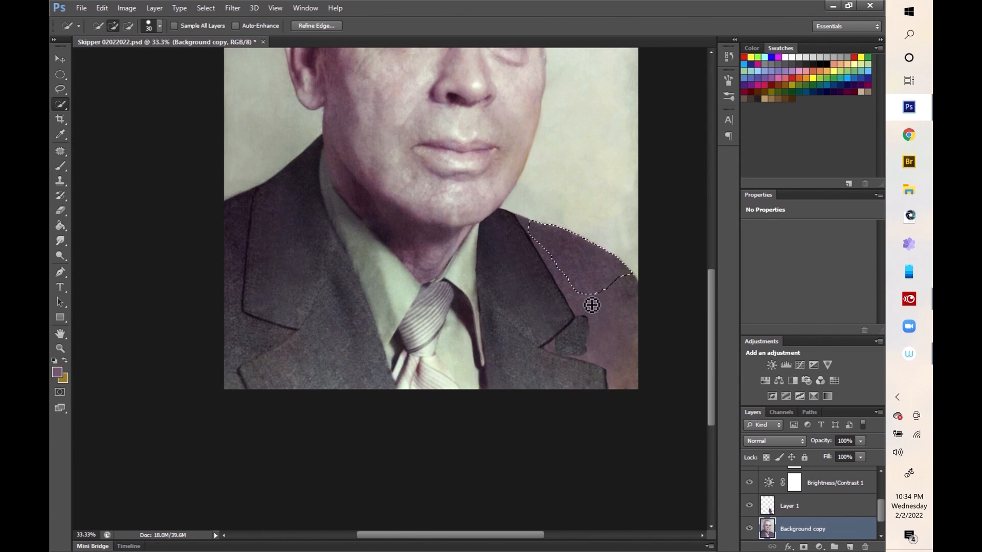
pyautogui.press('s')
pyautogui.keyDown('alt'); pyautogui.click(242, 219); pyautogui.keyUp('alt')
pyautogui.moveTo(526, 227)
pyautogui.mouseDown()
pyautogui.moveTo(552, 234)
pyautogui.moveTo(551, 266)
pyautogui.moveTo(584, 310)
pyautogui.moveTo(567, 244)
pyautogui.moveTo(631, 293)
pyautogui.moveTo(588, 262)
pyautogui.moveTo(624, 295)
pyautogui.moveTo(628, 396)
pyautogui.moveTo(560, 343)
pyautogui.moveTo(626, 373)
pyautogui.mouseUp()
pyautogui.hotkey('ctrl', 'd')
pyautogui.press('j')
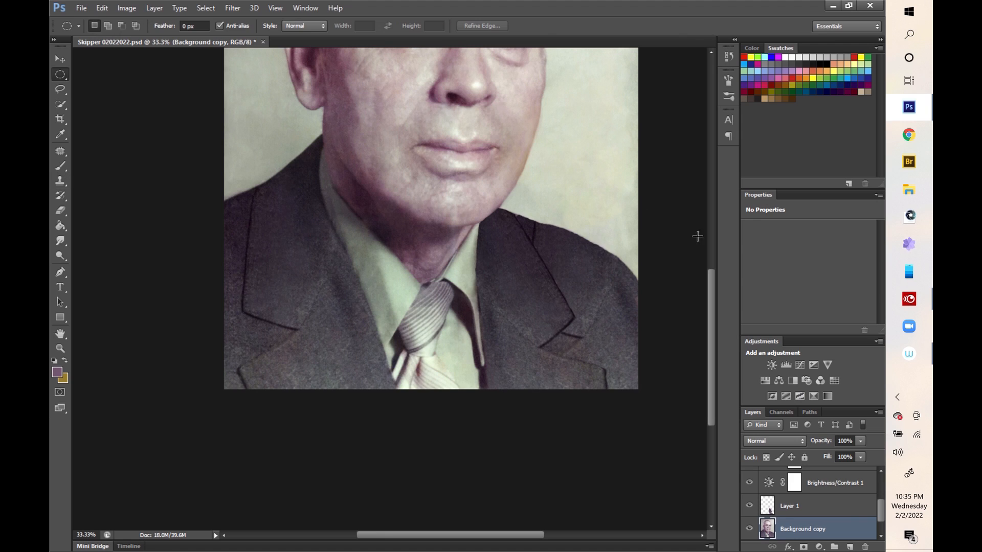
# - Patch the blotches beside the mirrored lapel's upper seam and below its notch on the Background copy layer, then clear the selection
pyautogui.moveTo(532, 223); pyautogui.dragTo(541, 240)
pyautogui.hotkey('ctrl', 'd')
pyautogui.moveTo(593, 343); pyautogui.dragTo(587, 337)
pyautogui.moveTo(587, 337); pyautogui.dragTo(607, 373)
pyautogui.hotkey('ctrl', 'd')
# - Patch the uneven shoulder fabric and the discoloured area under the mirrored lapel's notch, then clear the selection
pyautogui.press('m')
pyautogui.moveTo(600, 284)
pyautogui.mouseDown()
pyautogui.moveTo(611, 278)
pyautogui.moveTo(606, 286)
pyautogui.mouseUp()
pyautogui.press('j')
pyautogui.moveTo(609, 285); pyautogui.dragTo(572, 274)
pyautogui.moveTo(588, 344); pyautogui.dragTo(596, 307)
pyautogui.moveTo(591, 325); pyautogui.dragTo(611, 330)
pyautogui.hotkey('ctrl', 'd')
pyautogui.hotkey('ctrl', '0')
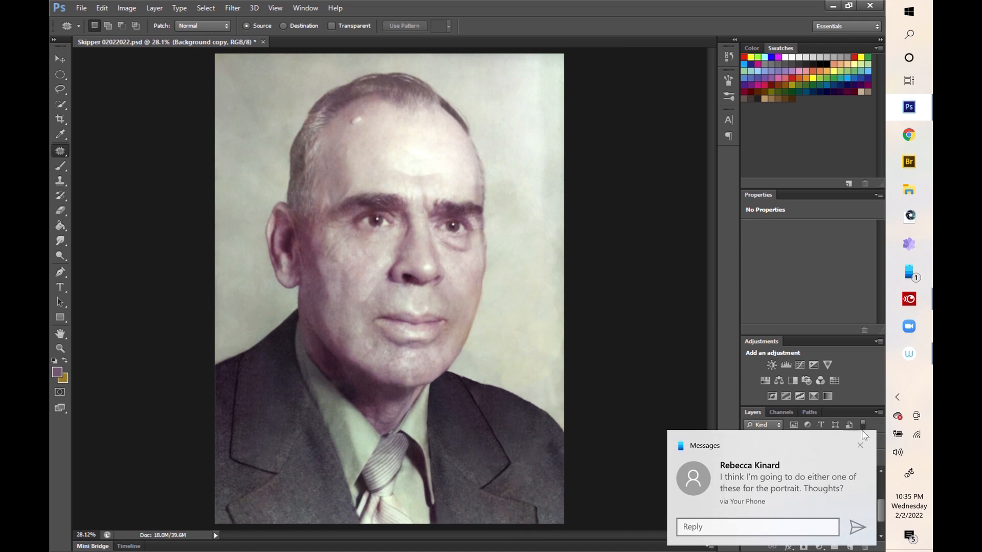
# - Compare the portrait with the Background copy layer hidden and shown
pyautogui.click(749, 529)
pyautogui.click(749, 529)
pyautogui.click(750, 528)
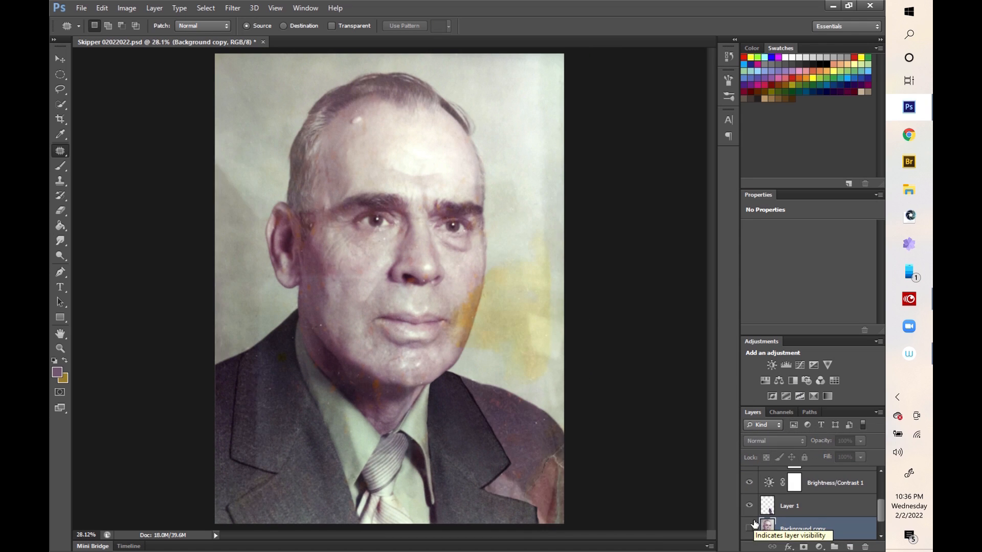
pyautogui.click(750, 529)
pyautogui.press('o')
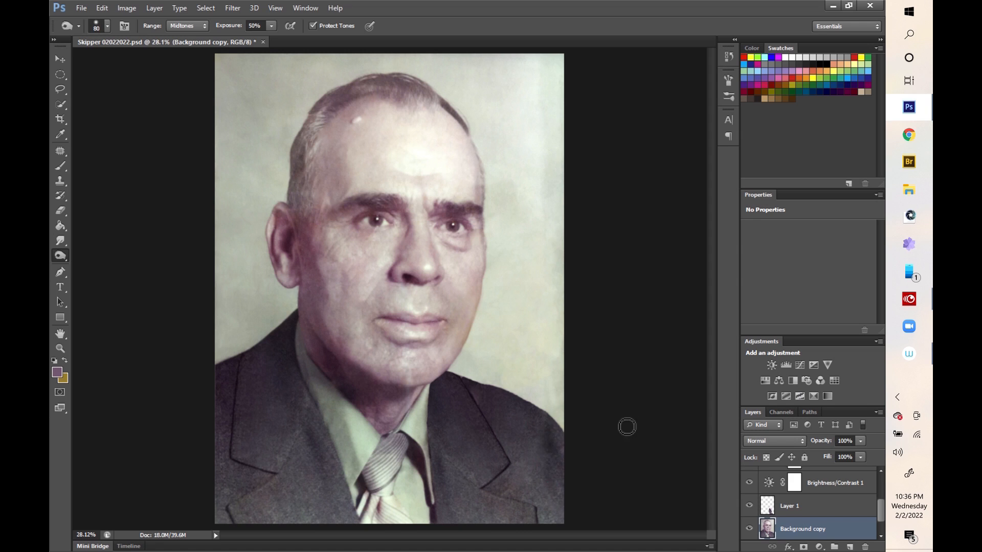
pyautogui.click(749, 529)
pyautogui.press('m')
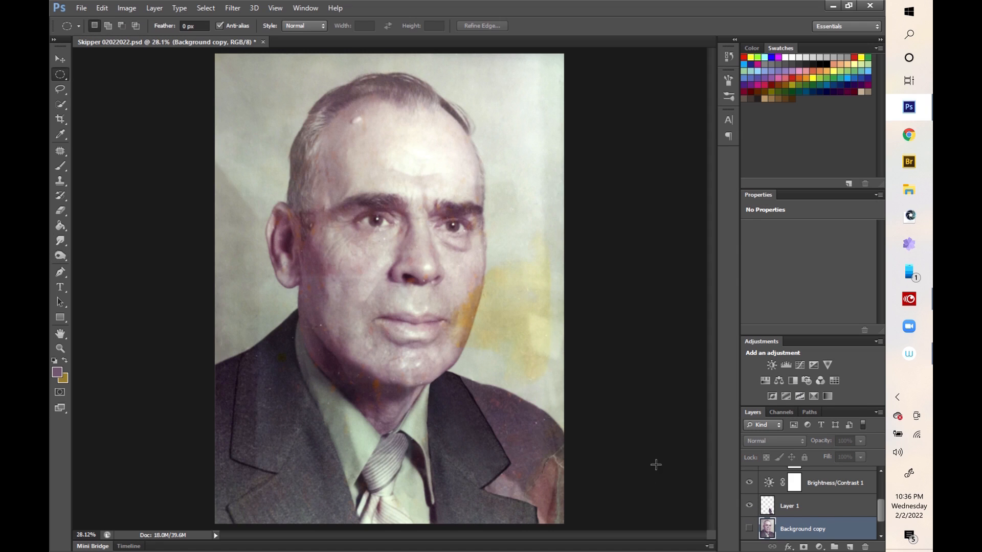
pyautogui.click(749, 528)
# - Stamp all visible layers into a new merged layer at the top of the stack and check it by toggling visibility
pyautogui.press('o')
pyautogui.press('[')
pyautogui.hotkey('alt', '.')
pyautogui.hotkey('ctrl', 'shift', 'alt', 'e')
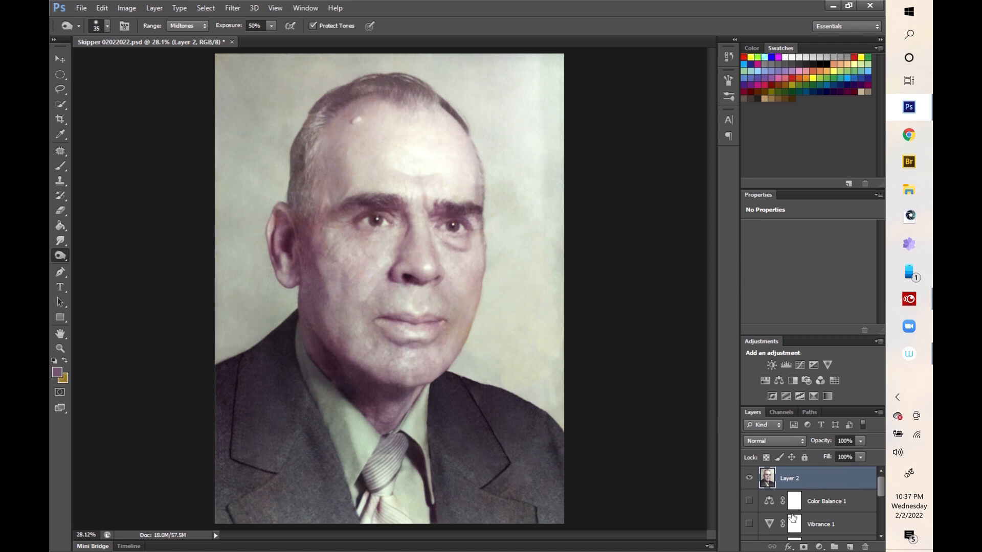
pyautogui.scroll(-5, 792, 517)
pyautogui.moveTo(750, 507); pyautogui.dragTo(753, 480)
pyautogui.click(752, 480)
# - Lighten the whites of both eyes on the merged layer with the Dodge tool on midtones at 50% exposure
pyautogui.rightClick(61, 241)
pyautogui.click(80, 252)
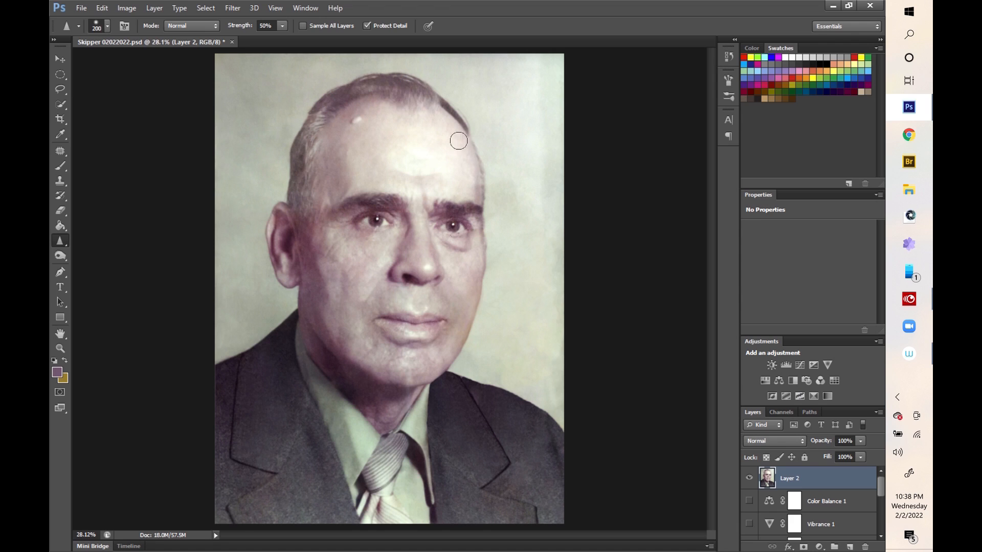
pyautogui.rightClick(61, 256)
pyautogui.click(97, 254)
pyautogui.hotkey('ctrl', '1')
pyautogui.moveTo(414, 196)
pyautogui.mouseDown()
pyautogui.moveTo(459, 392)
pyautogui.moveTo(469, 417)
pyautogui.moveTo(501, 436)
pyautogui.mouseUp()
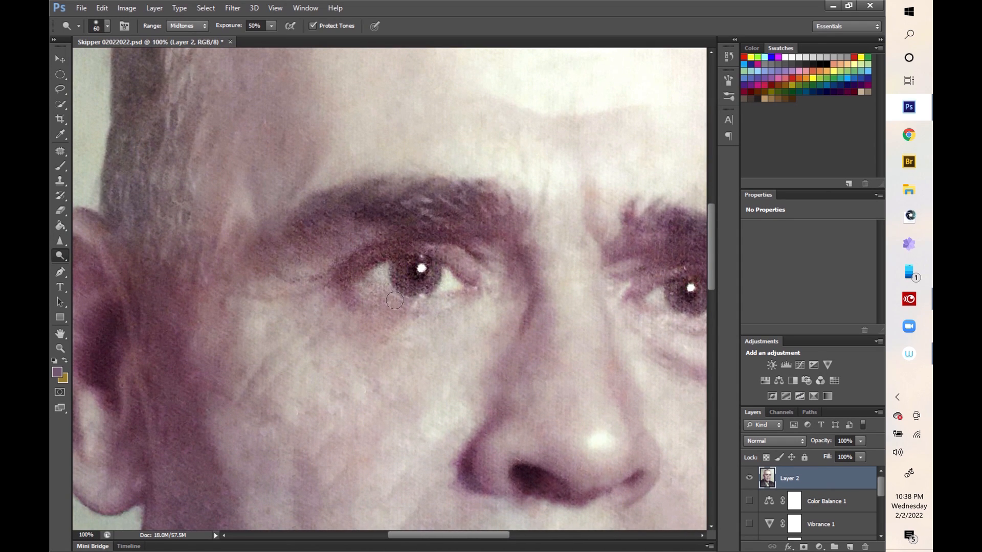
pyautogui.moveTo(658, 296); pyautogui.dragTo(356, 306)
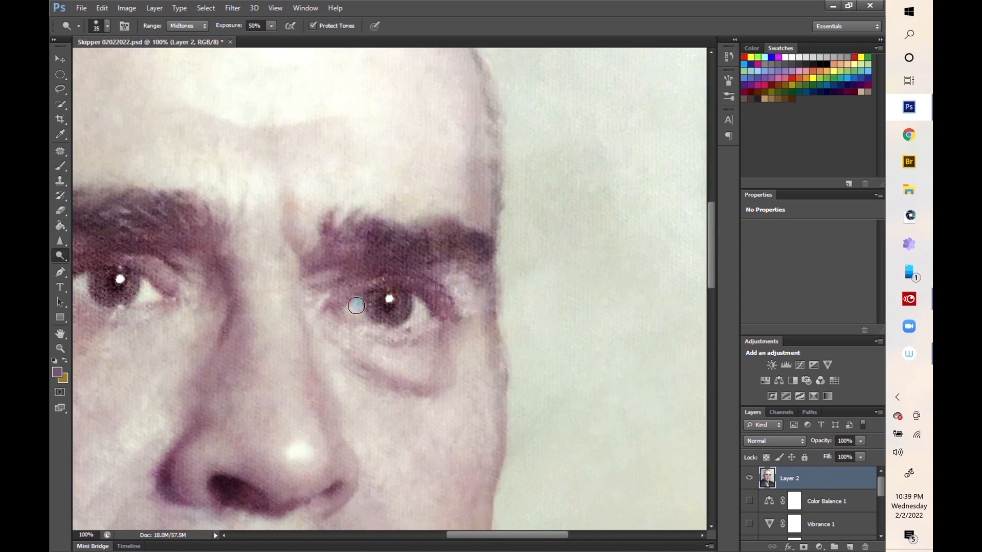
pyautogui.moveTo(142, 314); pyautogui.dragTo(365, 252)
pyautogui.moveTo(321, 403); pyautogui.dragTo(264, 208)
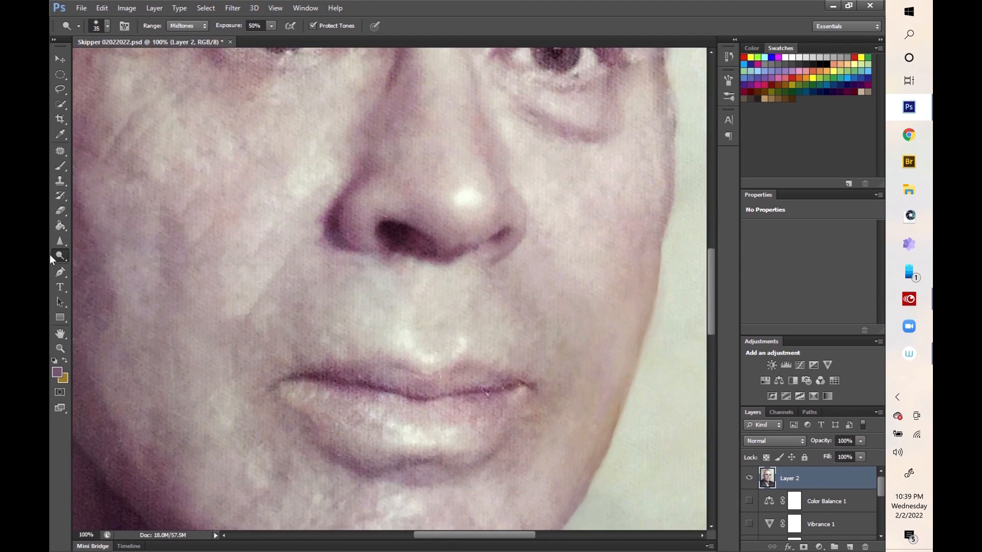
# - Darken facial details with the Burn tool on midtones at 50% exposure, using a brush reduced to 10 pixels
pyautogui.press('[')
pyautogui.press('[')
pyautogui.press('[')
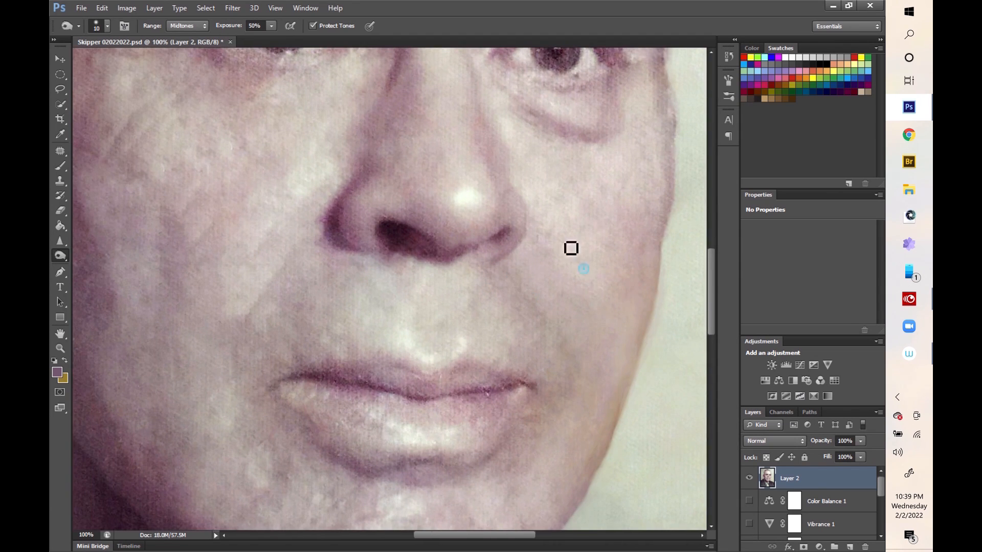
pyautogui.hotkey('ctrl', '0')
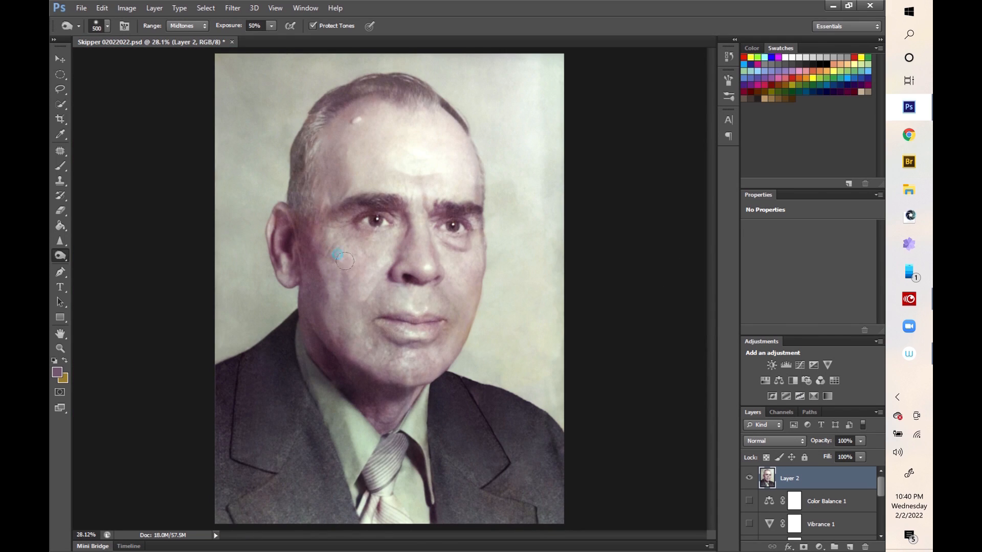
# - Lighten the mirrored lapel's lower edge with the Dodge tool and patch the marks around both lapel notches
pyautogui.hotkey('shift', 'o')
pyautogui.moveTo(482, 510); pyautogui.dragTo(444, 445)
pyautogui.click(61, 151)
pyautogui.moveTo(492, 495)
pyautogui.mouseDown()
pyautogui.moveTo(527, 474)
pyautogui.moveTo(465, 511)
pyautogui.mouseUp()
pyautogui.click(545, 486)
pyautogui.click(469, 210)
pyautogui.moveTo(281, 482); pyautogui.dragTo(266, 484)
pyautogui.moveTo(277, 476); pyautogui.dragTo(266, 499)
pyautogui.click(61, 75)
pyautogui.click(223, 480)
pyautogui.click(60, 151)
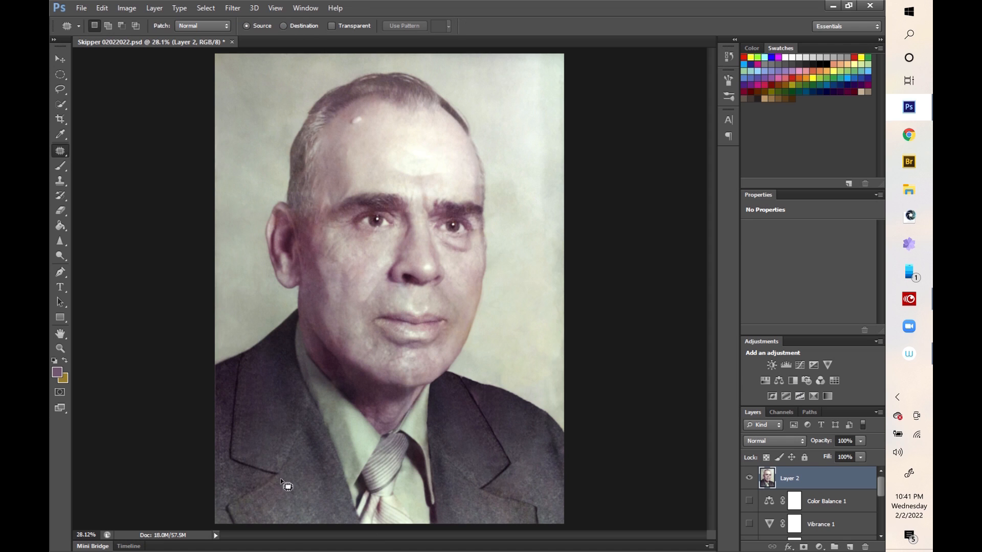
# - Clone jacket fabric over the uneven lapel areas with the Clone Stamp at 20% opacity, enlarging the brush partway through
pyautogui.hotkey('ctrl', '+')
pyautogui.hotkey('ctrl', '+')
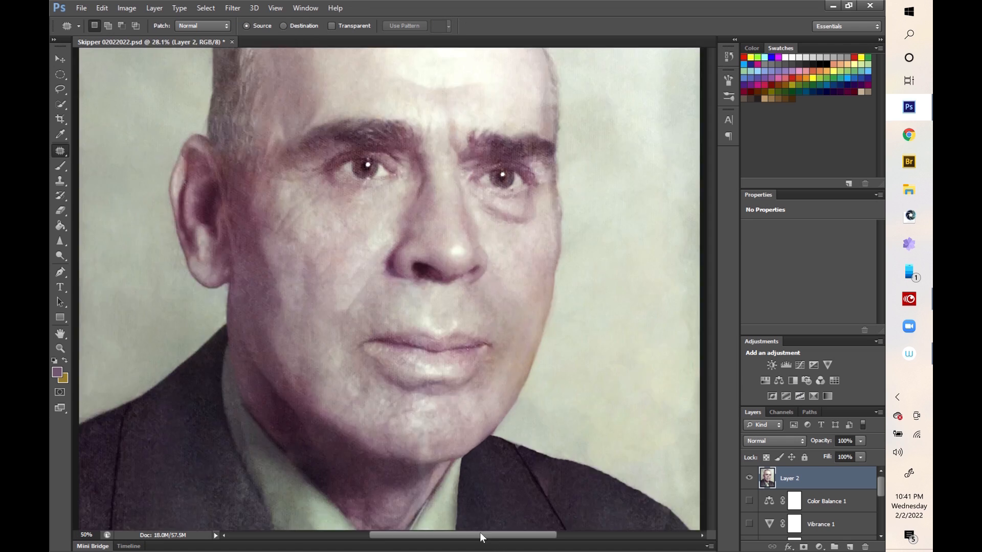
pyautogui.hotkey('ctrl', '+')
pyautogui.hotkey('ctrl', '+')
pyautogui.hotkey('ctrl', '+')
pyautogui.hotkey('ctrl', '+')
pyautogui.hotkey('ctrl', '+')
pyautogui.moveTo(630, 394)
pyautogui.mouseDown()
pyautogui.moveTo(494, 382)
pyautogui.moveTo(357, 321)
pyautogui.moveTo(298, 308)
pyautogui.moveTo(324, 318)
pyautogui.moveTo(300, 318)
pyautogui.moveTo(320, 350)
pyautogui.moveTo(295, 330)
pyautogui.moveTo(366, 418)
pyautogui.moveTo(375, 453)
pyautogui.moveTo(338, 443)
pyautogui.moveTo(393, 480)
pyautogui.moveTo(361, 280)
pyautogui.mouseUp()
pyautogui.press('s')
pyautogui.keyDown('alt'); pyautogui.click(332, 332); pyautogui.keyUp('alt')
pyautogui.click(279, 315)
pyautogui.moveTo(356, 312); pyautogui.dragTo(410, 405)
pyautogui.press('2')
pyautogui.moveTo(343, 307); pyautogui.dragTo(454, 483)
pyautogui.moveTo(423, 427); pyautogui.dragTo(463, 512)
pyautogui.moveTo(451, 450)
pyautogui.mouseDown()
pyautogui.moveTo(393, 348)
pyautogui.moveTo(373, 261)
pyautogui.mouseUp()
pyautogui.press(']')
pyautogui.press(']')
pyautogui.press(']')
pyautogui.press(']')
pyautogui.press(']')
pyautogui.moveTo(387, 330); pyautogui.dragTo(344, 235)
pyautogui.moveTo(409, 379); pyautogui.dragTo(325, 235)
pyautogui.moveTo(400, 342)
pyautogui.mouseDown()
pyautogui.moveTo(430, 401)
pyautogui.moveTo(444, 493)
pyautogui.mouseUp()
pyautogui.moveTo(481, 409); pyautogui.dragTo(397, 217)
pyautogui.moveTo(361, 327); pyautogui.dragTo(484, 514)
pyautogui.moveTo(517, 449); pyautogui.dragTo(454, 292)
pyautogui.moveTo(534, 342); pyautogui.dragTo(519, 279)
pyautogui.moveTo(405, 287)
pyautogui.mouseDown()
pyautogui.moveTo(386, 228)
pyautogui.moveTo(455, 379)
pyautogui.moveTo(381, 267)
pyautogui.mouseUp()
pyautogui.moveTo(393, 279); pyautogui.dragTo(443, 367)
pyautogui.moveTo(410, 312)
pyautogui.mouseDown()
pyautogui.moveTo(444, 379)
pyautogui.moveTo(375, 277)
pyautogui.mouseUp()
pyautogui.moveTo(388, 284); pyautogui.dragTo(452, 407)
pyautogui.moveTo(453, 396)
pyautogui.mouseDown()
pyautogui.moveTo(427, 304)
pyautogui.moveTo(362, 478)
pyautogui.mouseUp()
pyautogui.moveTo(430, 366); pyautogui.dragTo(348, 476)
pyautogui.moveTo(409, 443); pyautogui.dragTo(485, 221)
# - Resample clean fabric, clone it diagonally across the remaining lapel marks at 20% opacity, and check the layer against the original
pyautogui.keyDown('alt'); pyautogui.click(457, 348); pyautogui.keyUp('alt')
pyautogui.moveTo(403, 260); pyautogui.dragTo(294, 358)
pyautogui.moveTo(283, 368); pyautogui.dragTo(197, 437)
pyautogui.moveTo(220, 435)
pyautogui.mouseDown()
pyautogui.moveTo(402, 228)
pyautogui.moveTo(307, 293)
pyautogui.mouseUp()
pyautogui.hotkey('ctrl', '0')
pyautogui.click(749, 478)
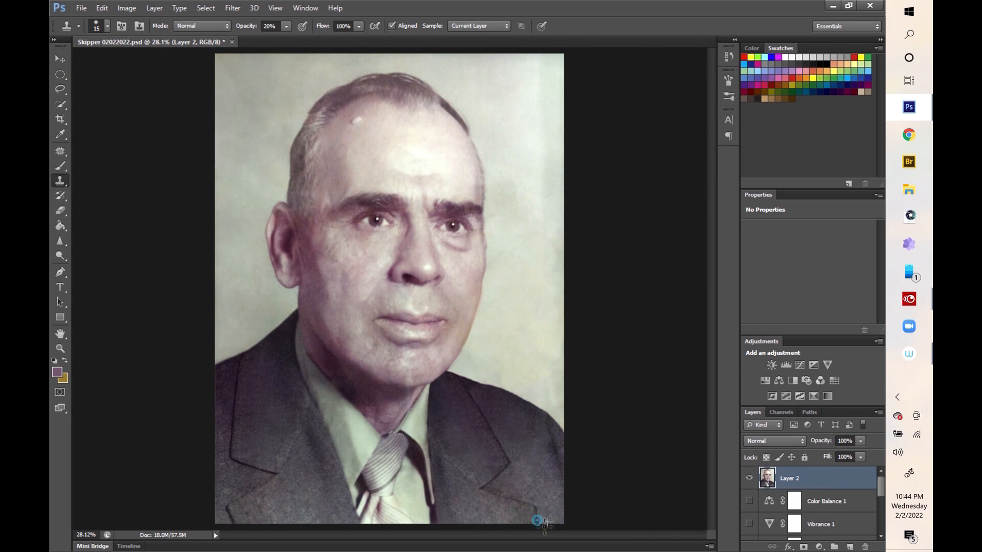
# - Clone clean fabric over the mark below the original lapel's notch with a 15-pixel Clone Stamp at 20% opacity
pyautogui.moveTo(60, 256); pyautogui.dragTo(128, 266)
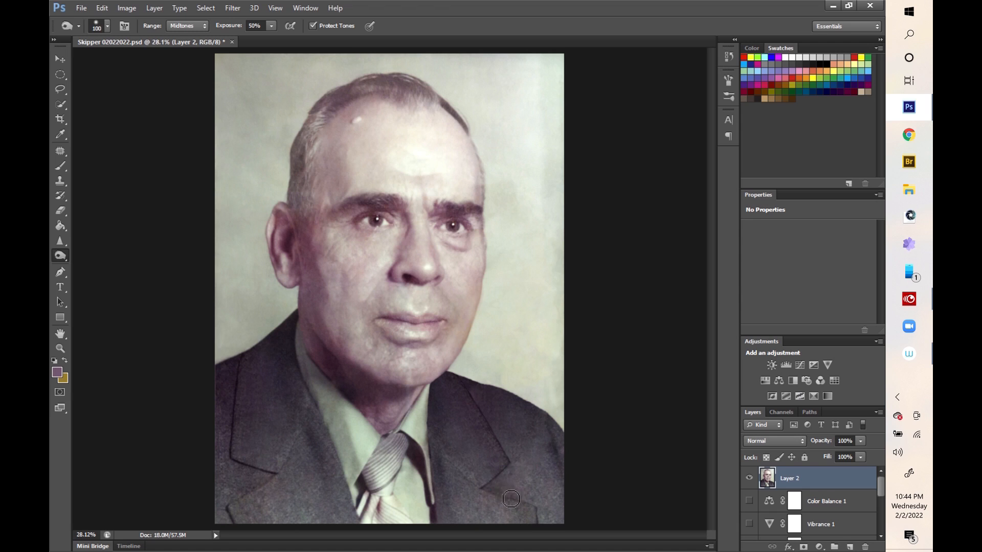
pyautogui.press('s')
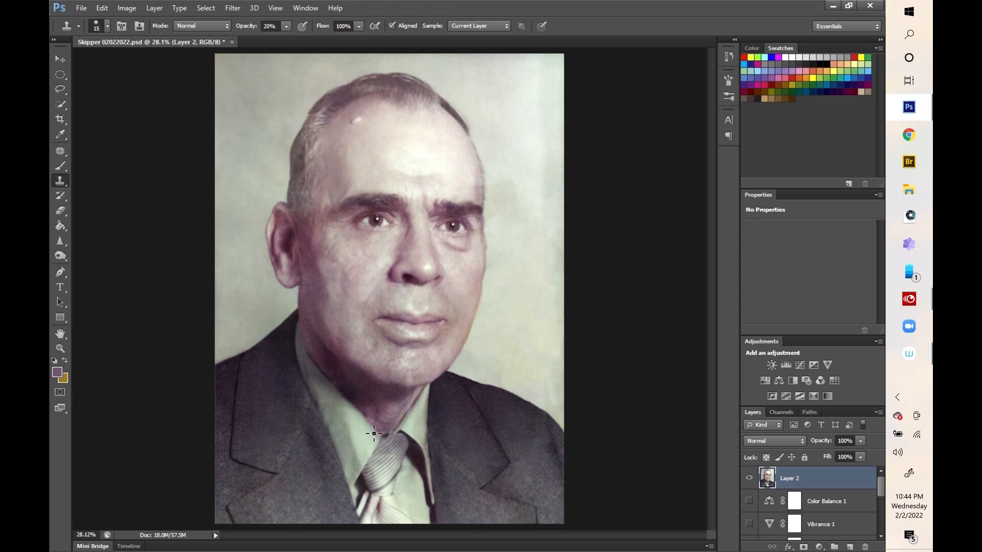
pyautogui.keyDown('alt'); pyautogui.click(313, 488); pyautogui.keyUp('alt')
pyautogui.moveTo(277, 495); pyautogui.dragTo(270, 501)
# - Retouch the skin below the eyes, patching the bag under one eye and lightening it with a 150-pixel Dodge tool at 50% exposure
pyautogui.press('b')
pyautogui.keyDown('alt'); pyautogui.click(465, 329); pyautogui.keyUp('alt')
pyautogui.press('o')
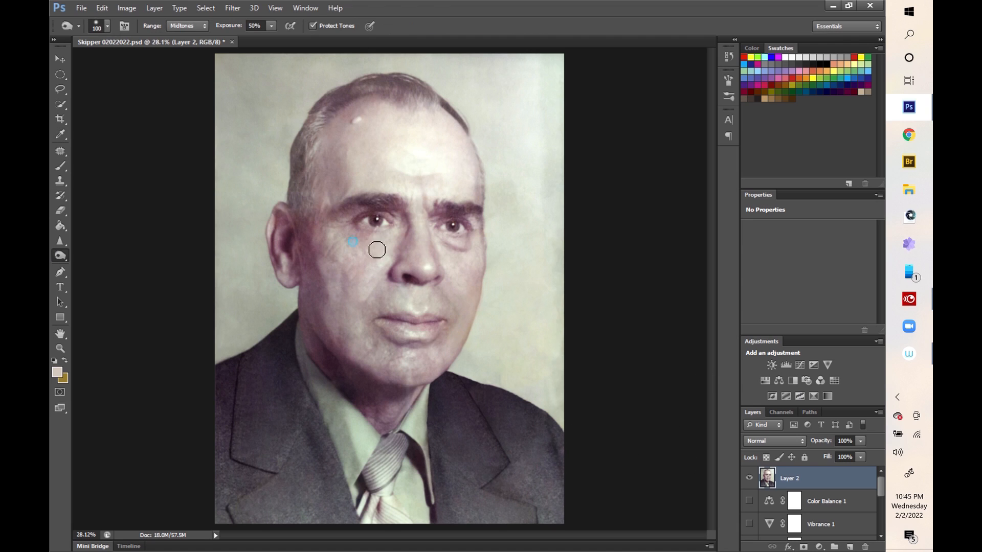
pyautogui.press('j')
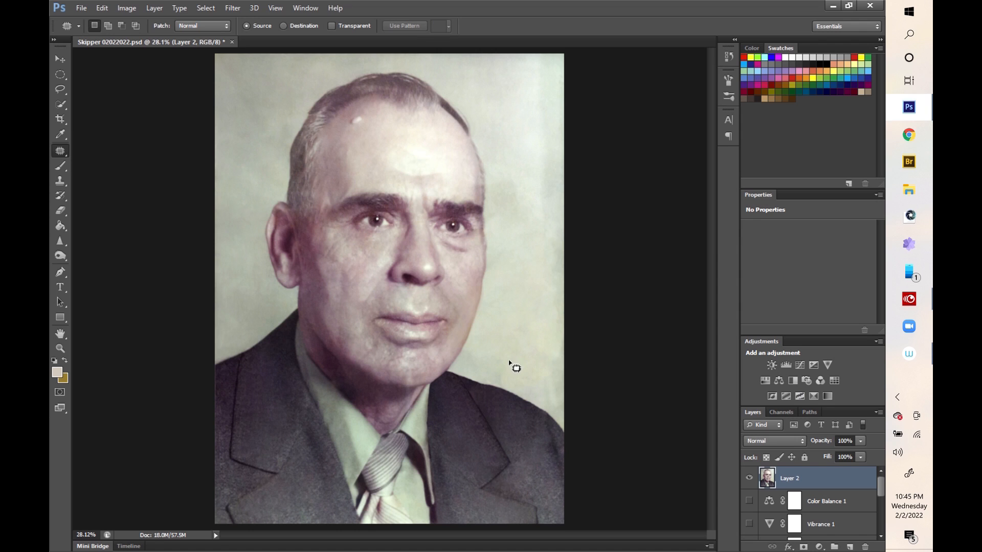
pyautogui.moveTo(465, 253)
pyautogui.mouseDown()
pyautogui.moveTo(475, 255)
pyautogui.moveTo(465, 237)
pyautogui.mouseUp()
pyautogui.press('o')
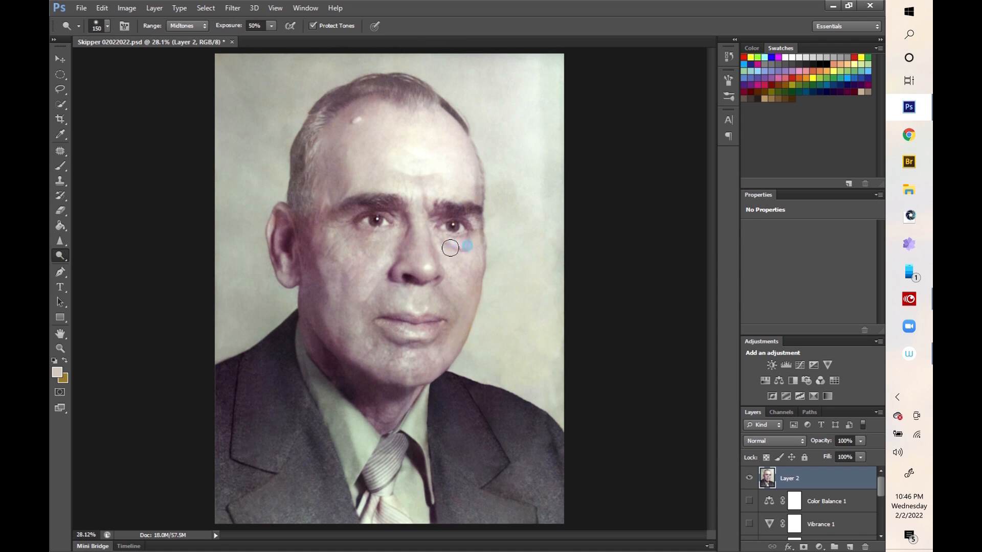
# - Patch the shaded jaw edge below the ear, clear the selection, and check the merged layer by toggling visibility
pyautogui.press('j')
pyautogui.moveTo(325, 333)
pyautogui.mouseDown()
pyautogui.moveTo(330, 342)
pyautogui.moveTo(332, 330)
pyautogui.mouseUp()
pyautogui.moveTo(337, 333); pyautogui.dragTo(365, 339)
pyautogui.hotkey('ctrl', 'd')
pyautogui.click(751, 478)
# - Sample the tie's light tone and paint over the lower tie with a 50-pixel Brush at 2% opacity
pyautogui.press('i')
pyautogui.click(395, 504)
pyautogui.press('b')
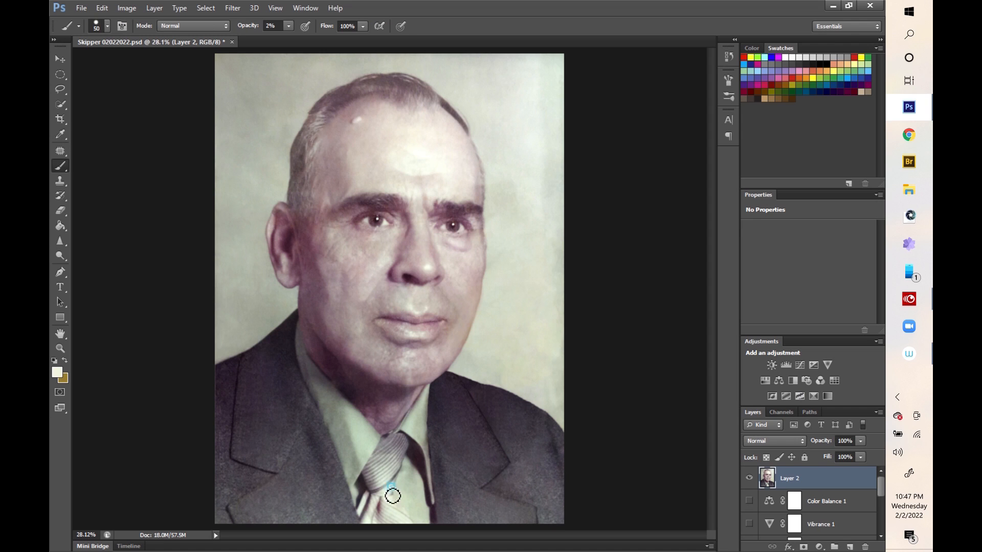
# - Patch the blotches along the shaded lower cheek and jaw edge, then clear the selection
pyautogui.hotkey('ctrl', '1')
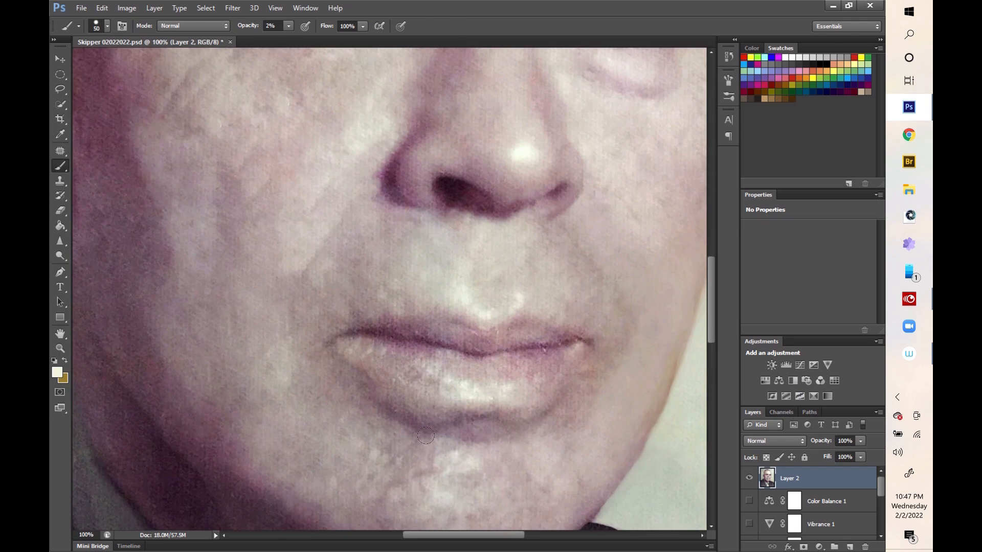
pyautogui.press('j')
pyautogui.moveTo(153, 408); pyautogui.dragTo(182, 421)
pyautogui.moveTo(106, 434); pyautogui.dragTo(128, 451)
pyautogui.hotkey('ctrl', 'd')
# - Patch the uneven skin on the forehead just above the outer end of the eyebrow
pyautogui.press('m')
pyautogui.moveTo(284, 163); pyautogui.dragTo(401, 460)
pyautogui.moveTo(681, 324)
pyautogui.mouseDown()
pyautogui.moveTo(336, 425)
pyautogui.moveTo(336, 405)
pyautogui.mouseUp()
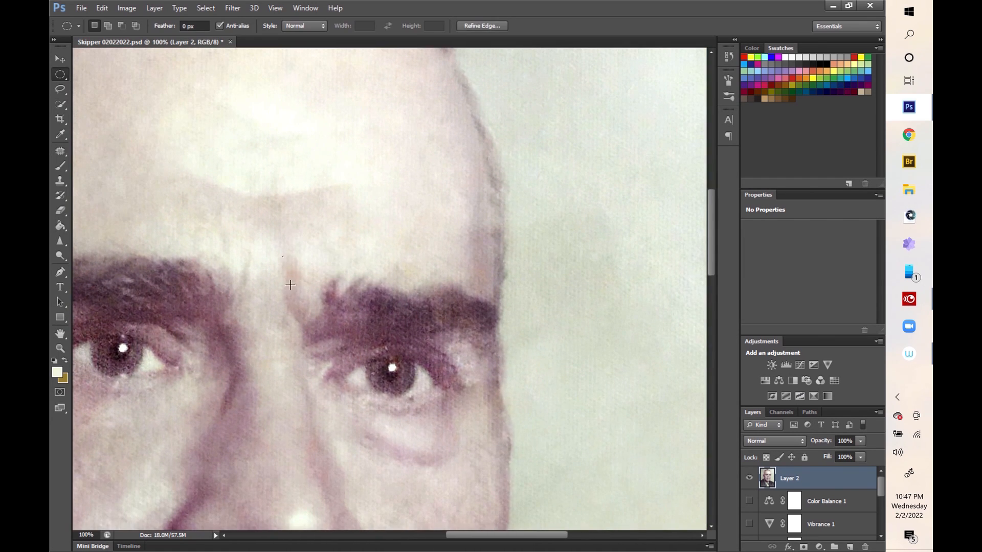
pyautogui.press('j')
pyautogui.moveTo(472, 260); pyautogui.dragTo(484, 253)
pyautogui.scroll(-5, 476, 269)
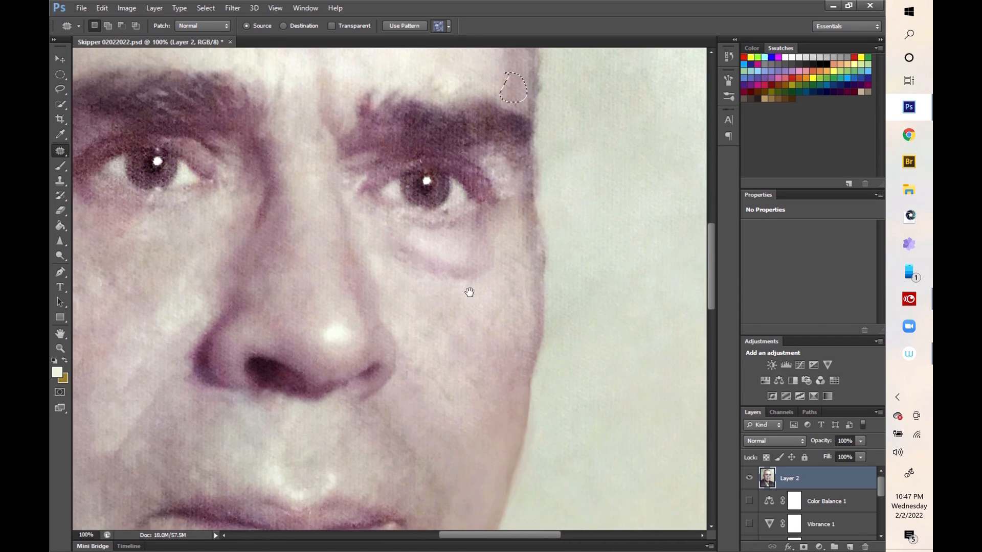
# - Patch small marks above the upper lip and on the jaw, and clone the collar's shaded edge with an 80-pixel brush at 20% opacity
pyautogui.scroll(-2, 287, 375)
pyautogui.moveTo(269, 341); pyautogui.dragTo(271, 349)
pyautogui.moveTo(348, 350); pyautogui.dragTo(349, 353)
pyautogui.moveTo(344, 453); pyautogui.dragTo(457, 244)
pyautogui.moveTo(233, 339); pyautogui.dragTo(250, 347)
pyautogui.moveTo(266, 391)
pyautogui.mouseDown()
pyautogui.moveTo(327, 316)
pyautogui.moveTo(480, 276)
pyautogui.mouseUp()
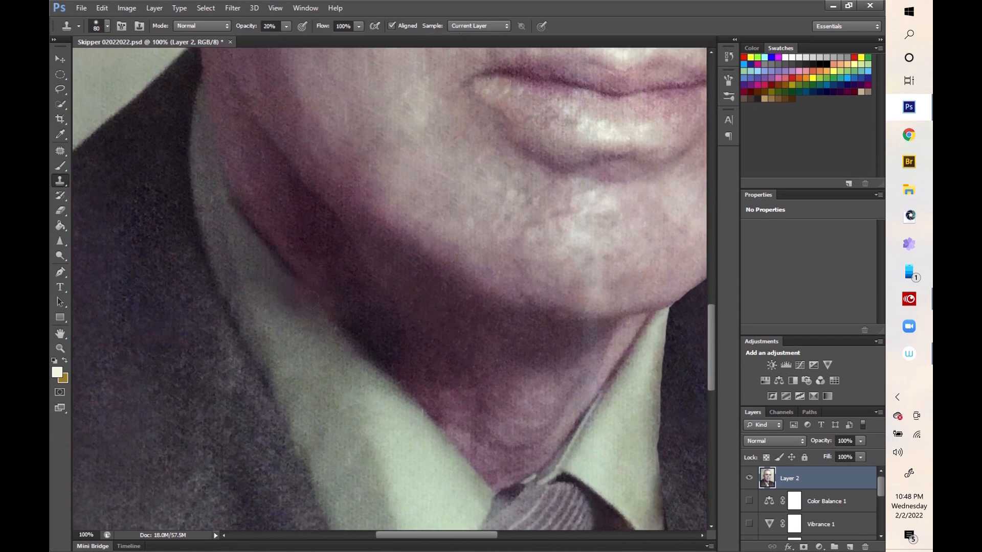
# - Blend the shaded collar band beside the neck with sampled tones and a 20-pixel Brush at 2% opacity
pyautogui.press('i')
pyautogui.click(262, 223)
pyautogui.press('b')
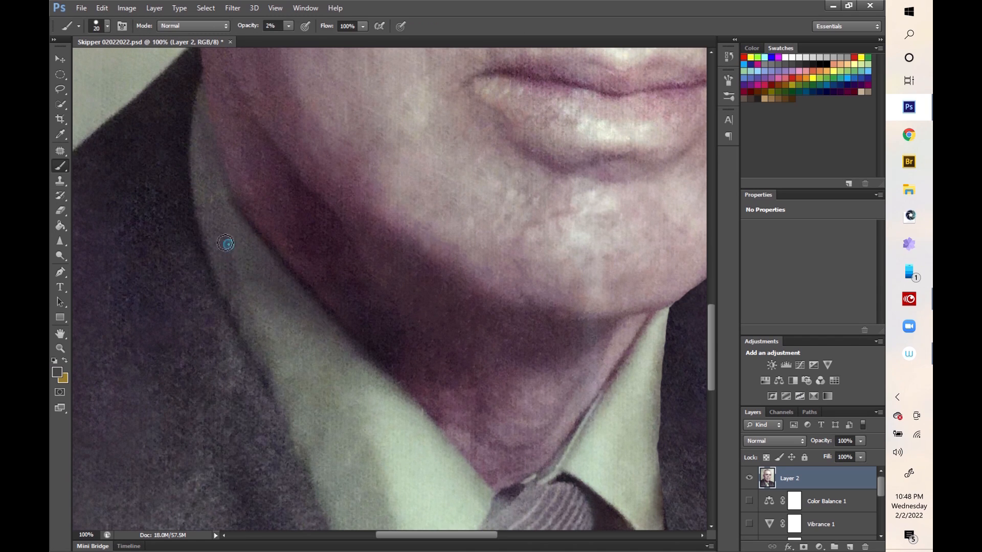
pyautogui.keyDown('alt'); pyautogui.click(265, 296); pyautogui.keyUp('alt')
# - Patch the rough edge where the shirt collar meets the mirrored lapel, then clear the selection
pyautogui.moveTo(348, 411)
pyautogui.mouseDown()
pyautogui.moveTo(252, 291)
pyautogui.moveTo(158, 204)
pyautogui.mouseUp()
pyautogui.press('s')
pyautogui.rightClick(416, 254)
pyautogui.press('Escape')
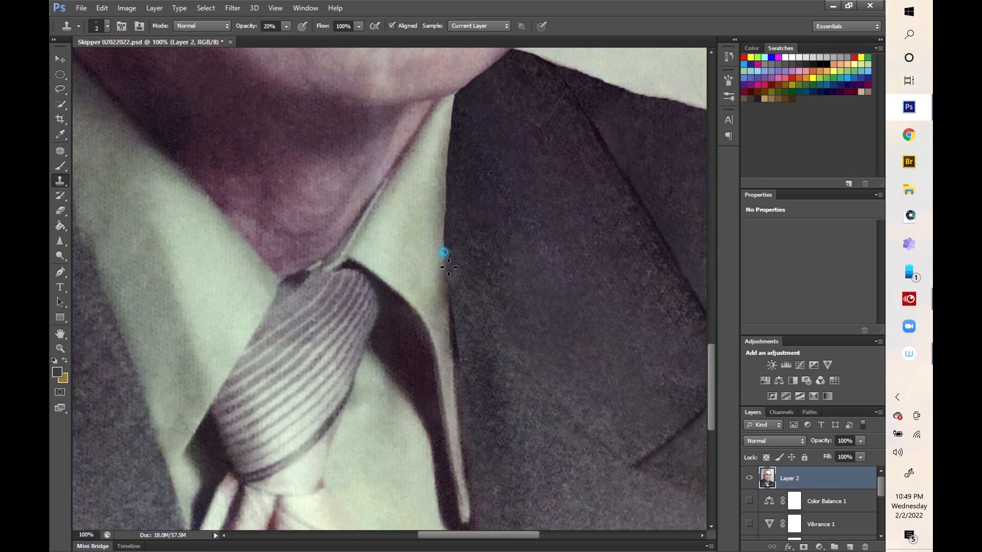
pyautogui.press('j')
pyautogui.moveTo(450, 280); pyautogui.dragTo(448, 266)
pyautogui.moveTo(448, 287); pyautogui.dragTo(445, 265)
pyautogui.hotkey('ctrl', 'd')
# - Clone along the collar and lapel boundary beside the tie with a 30-pixel Clone Stamp at 20% opacity
pyautogui.press('s')
pyautogui.moveTo(459, 354); pyautogui.dragTo(461, 330)
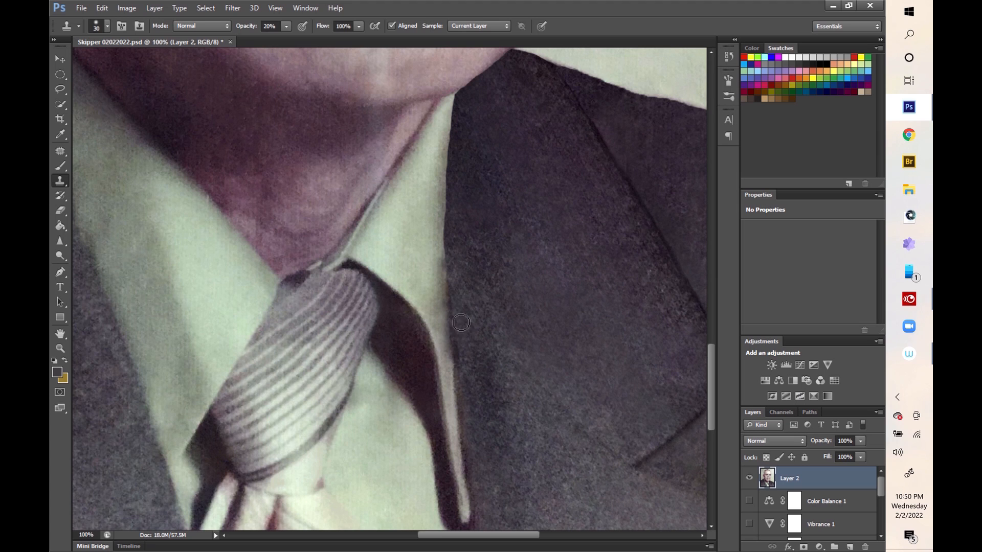
pyautogui.press('[')
pyautogui.press('[')
pyautogui.press('[')
pyautogui.hotkey('ctrl', '0')
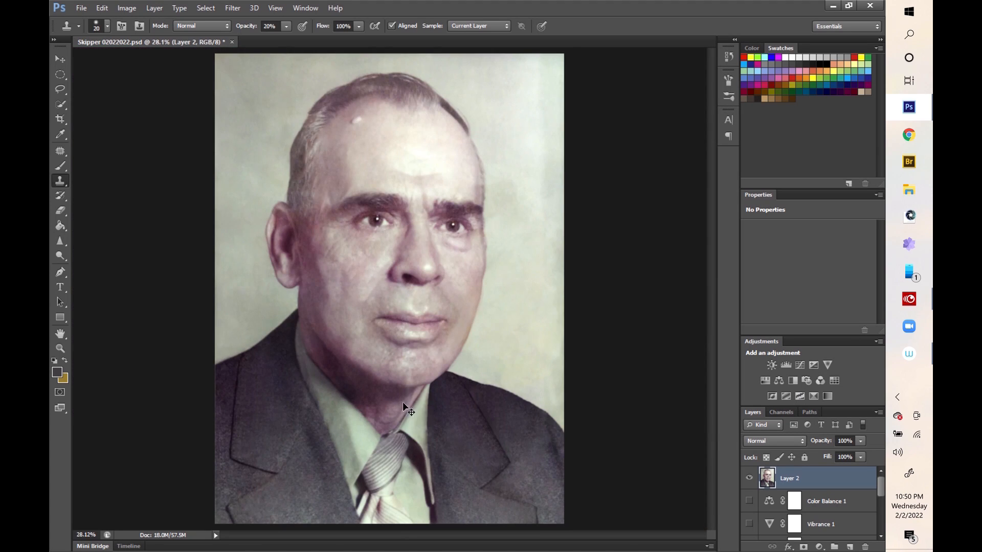
# - Patch the dark marks along the collar's outer edge above the tie's shadow, and clear the selection
pyautogui.scroll(4, 413, 414)
pyautogui.press('j')
pyautogui.moveTo(404, 316); pyautogui.dragTo(427, 384)
pyautogui.moveTo(417, 361); pyautogui.dragTo(421, 383)
pyautogui.hotkey('ctrl', 'd')
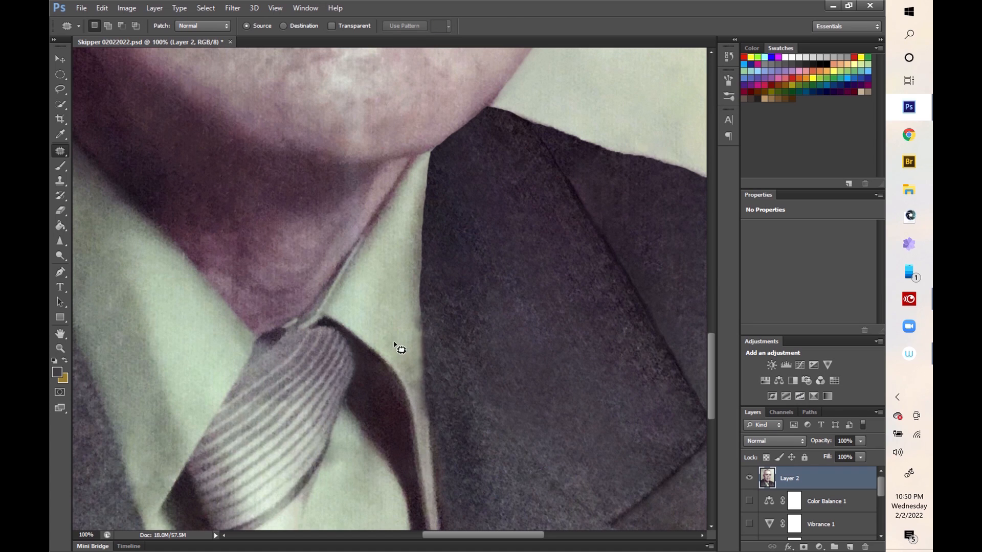
pyautogui.press('s')
pyautogui.hotkey('ctrl', '0')
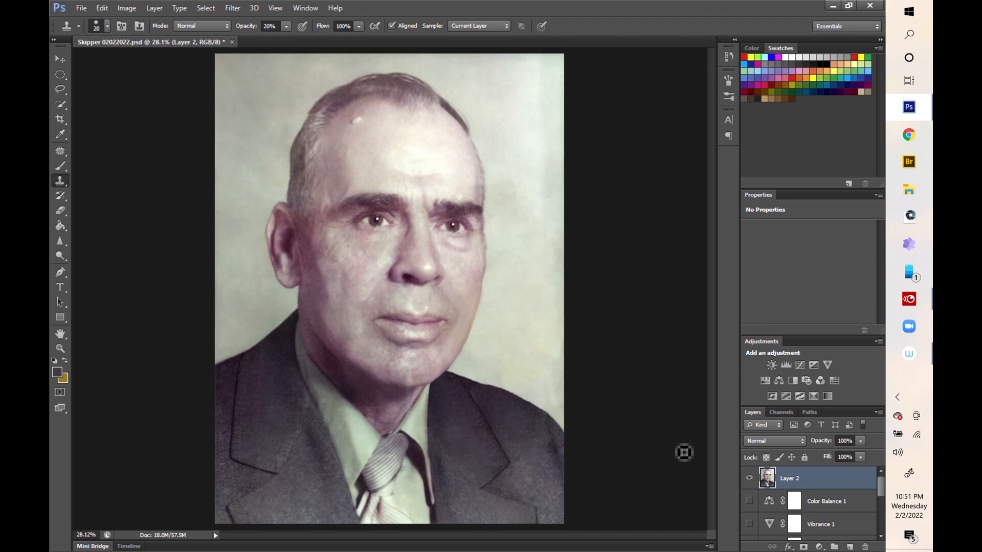
# - Compare the merged restoration with the original photo by repeatedly hiding and showing Layer 2
pyautogui.click(750, 480)
pyautogui.click(748, 479)
pyautogui.click(749, 480)
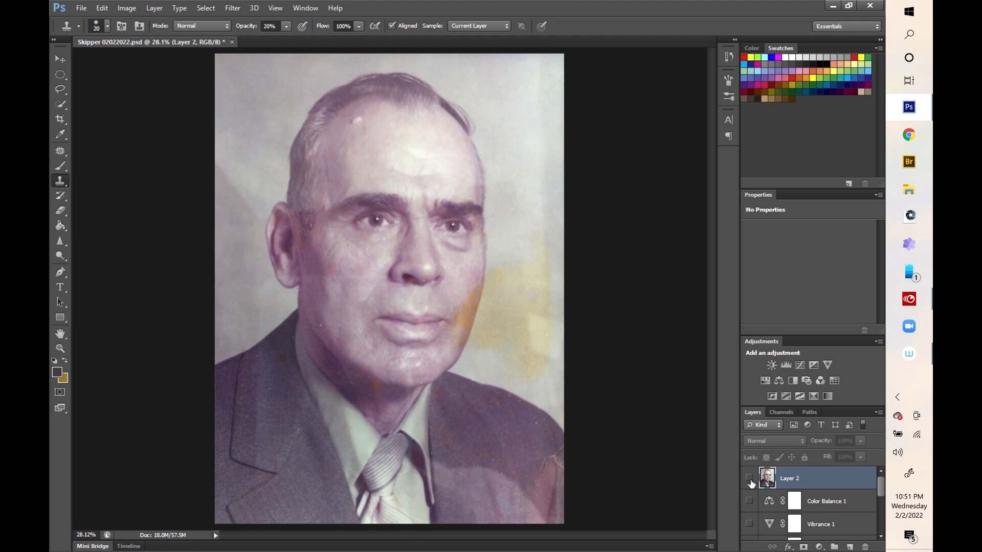
pyautogui.click(750, 480)
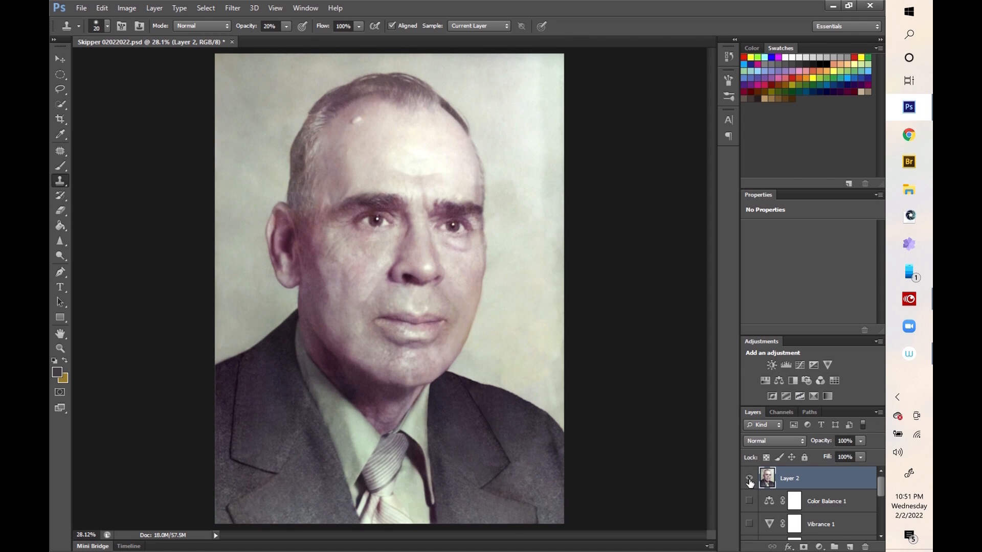
pyautogui.click(750, 480)
pyautogui.click(750, 480)
pyautogui.click(750, 480)
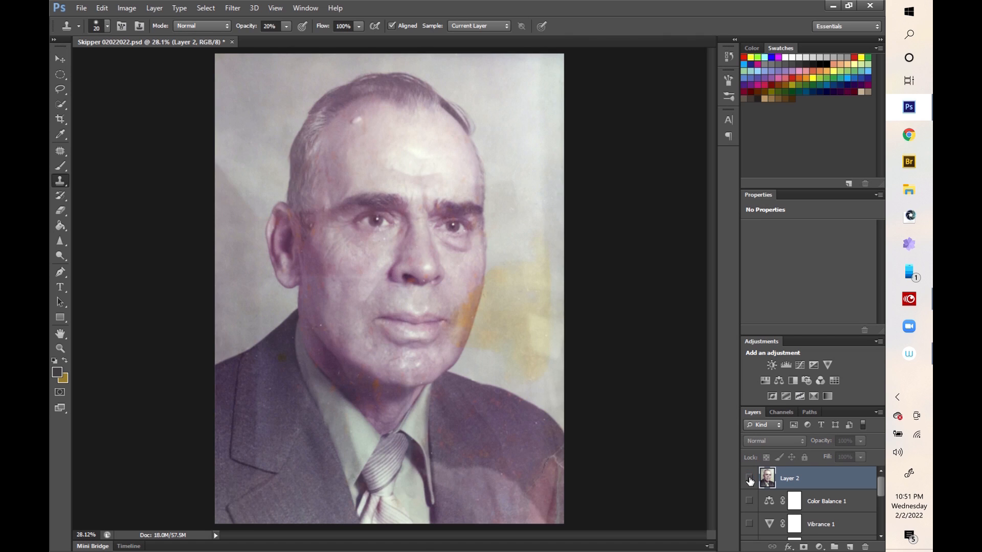
# - Make Layer 2 visible again to view the restored portrait after the comparison with the original
pyautogui.click(750, 480)
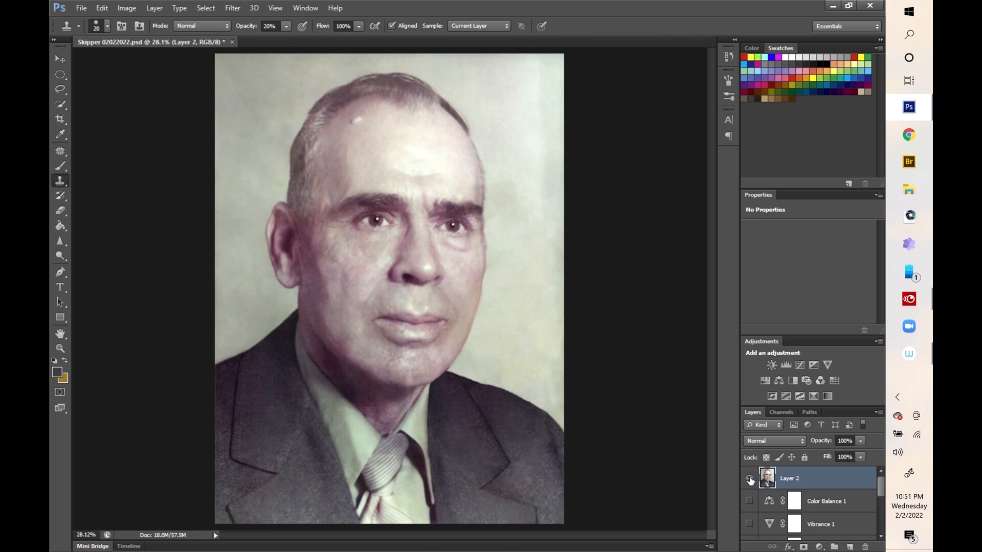